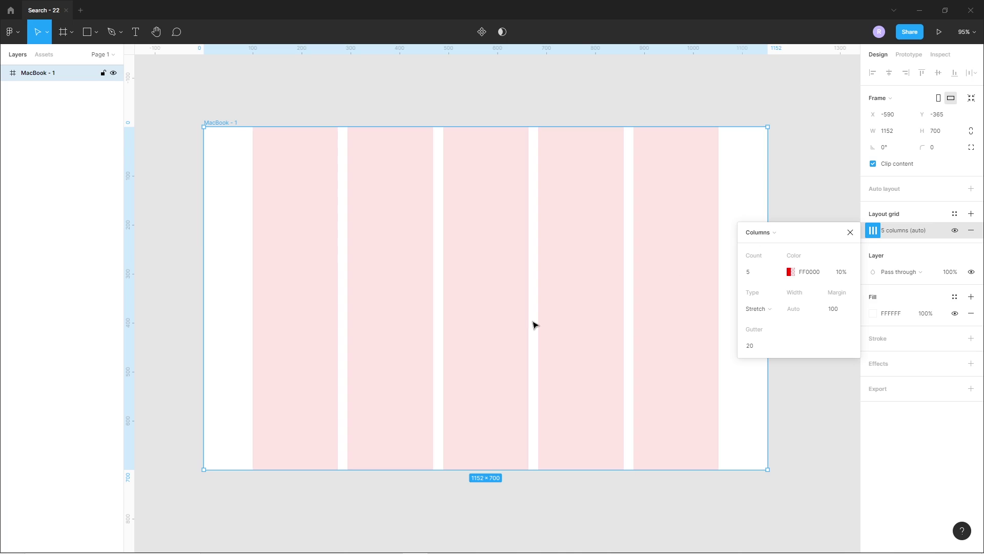
- Add a "Seker" text near the upper part of the first column in the MacBook - 1 frame
scroll(503, 332, up, 1)
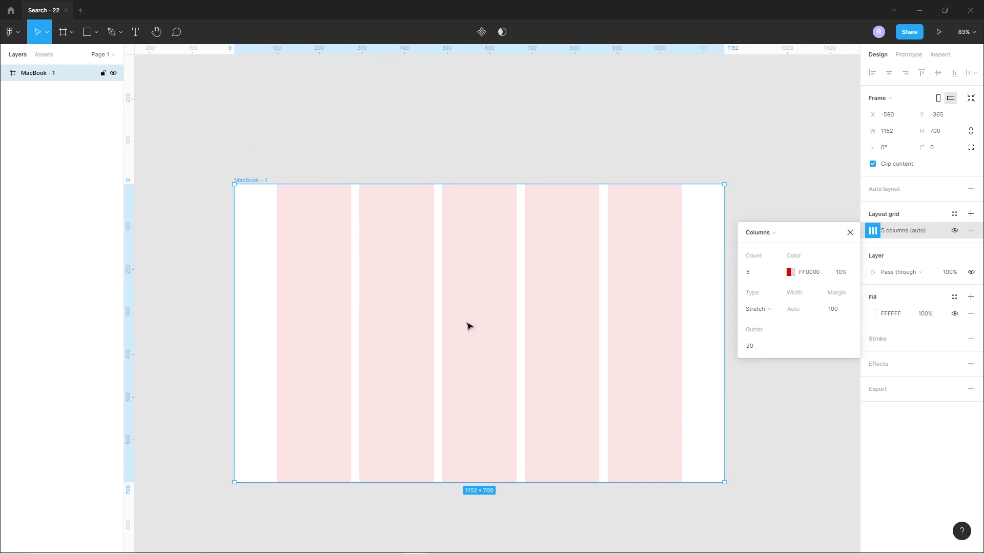
click(327, 176)
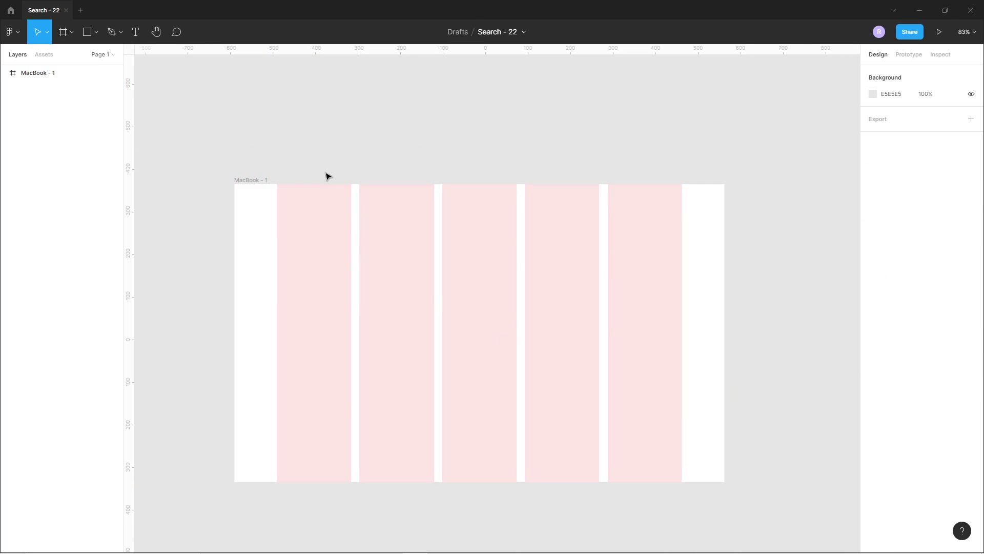
click(136, 32)
click(290, 215)
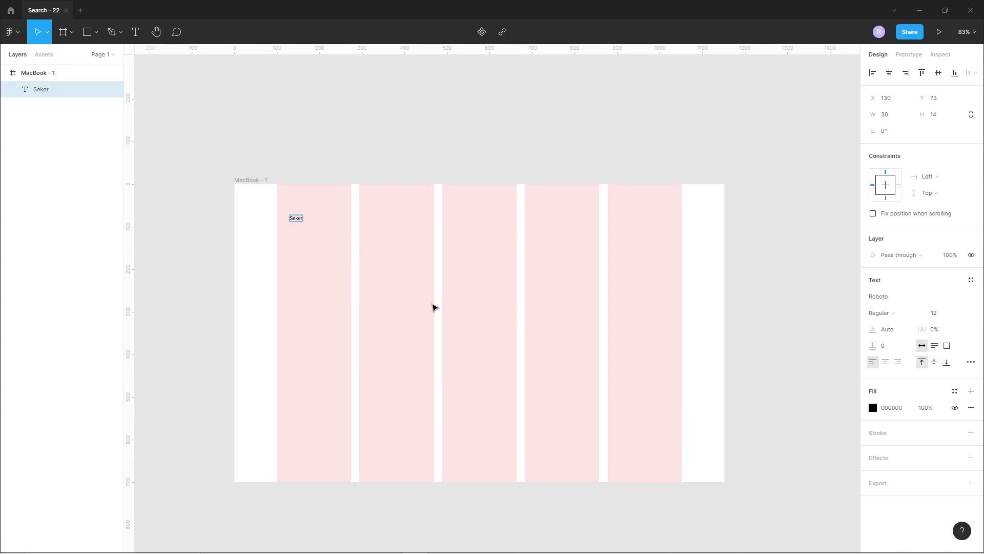
key(Escape)
ctrl+scroll(293, 210, up, 8)
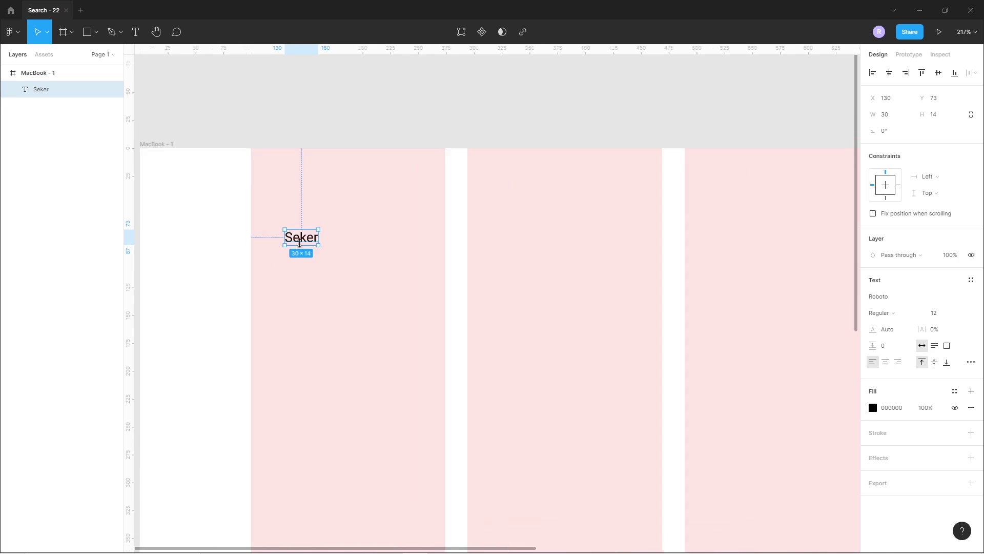
- Enlarge the Seker text box to about 42 × 20 and set its font size to 30
mouse_move(324, 248)
alt+mouse_down()
mouse_move(334, 260)
mouse_move(329, 252)
alt+mouse_up()
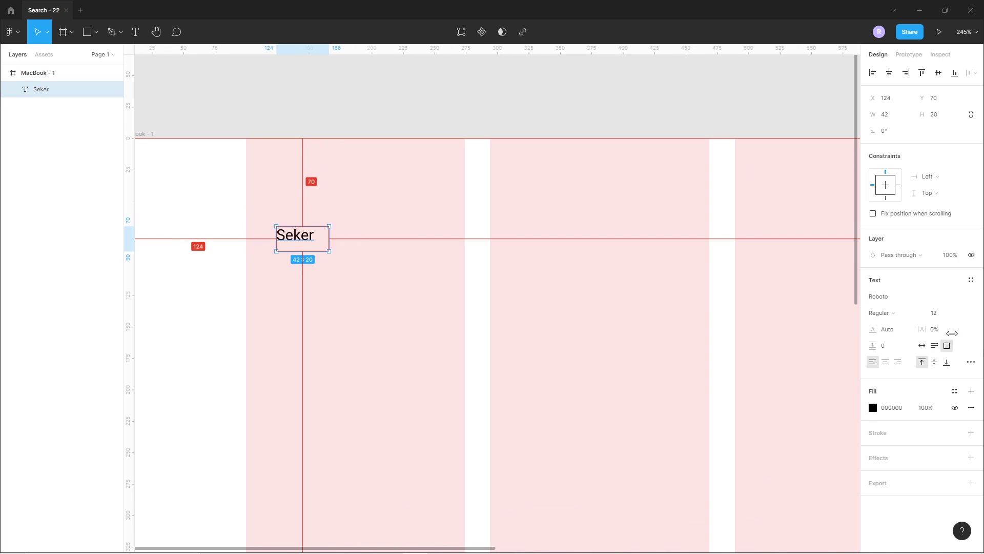
text(30)
key(Return)
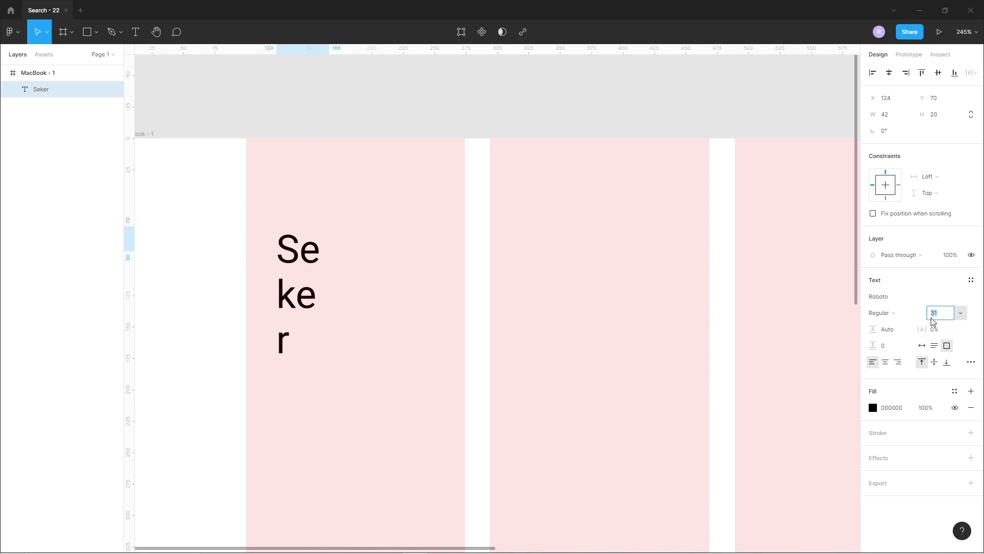
- Set the Seker text in Whyte Inktrap with the Heavy weight
click(882, 313)
key(Escape)
click(882, 298)
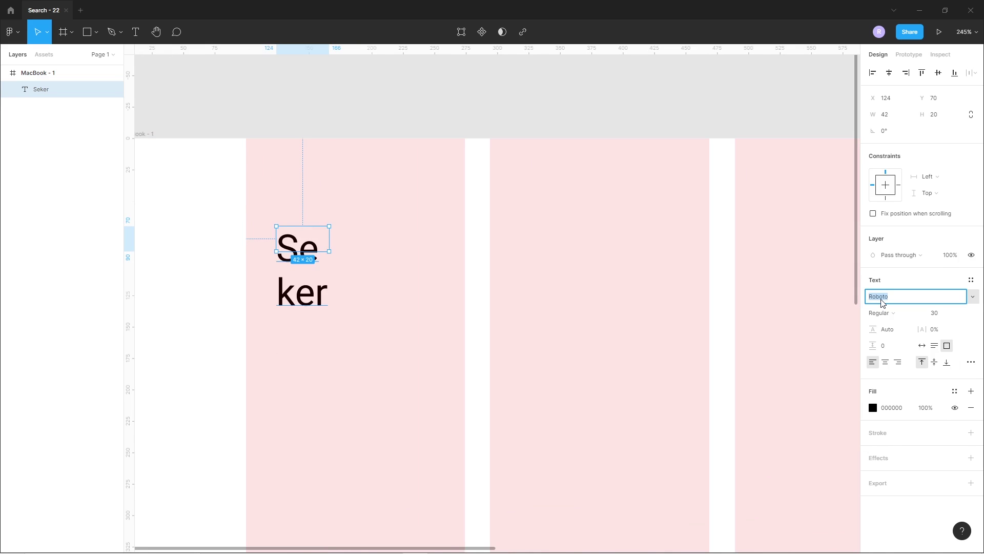
text(Why)
key(Return)
click(882, 313)
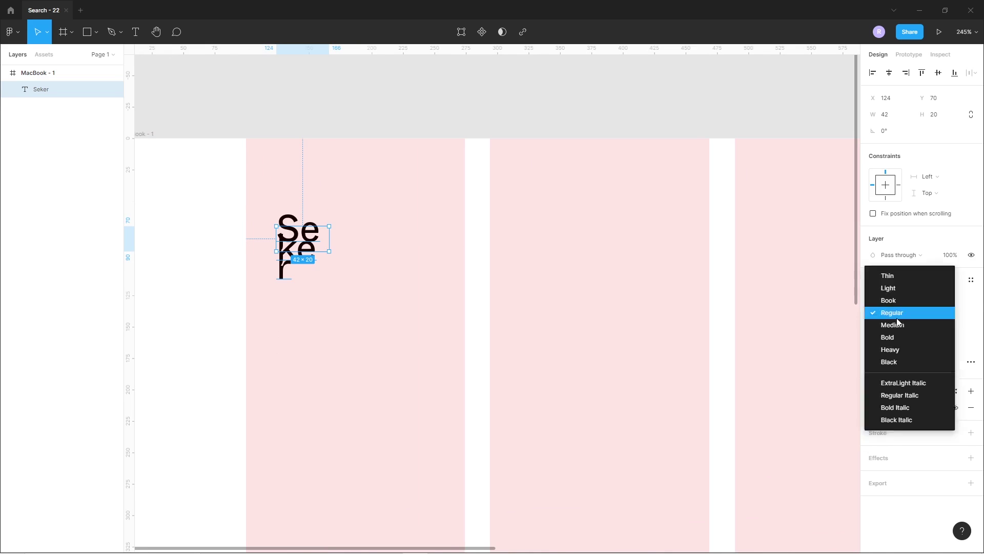
click(900, 349)
- Widen the Seker text box to about 99 px and set its font size to 28
drag(331, 237, 401, 228)
text(28)
key(Return)
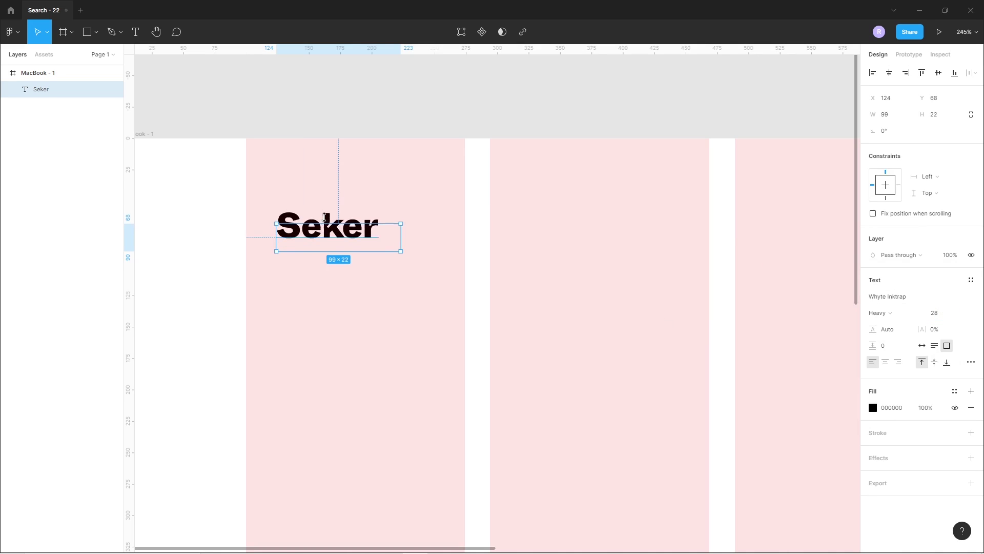
- Move the Seker text to the left edge of the first column and set its fill to 8978F1
mouse_move(338, 230)
mouse_down()
mouse_move(300, 236)
mouse_move(337, 237)
mouse_up()
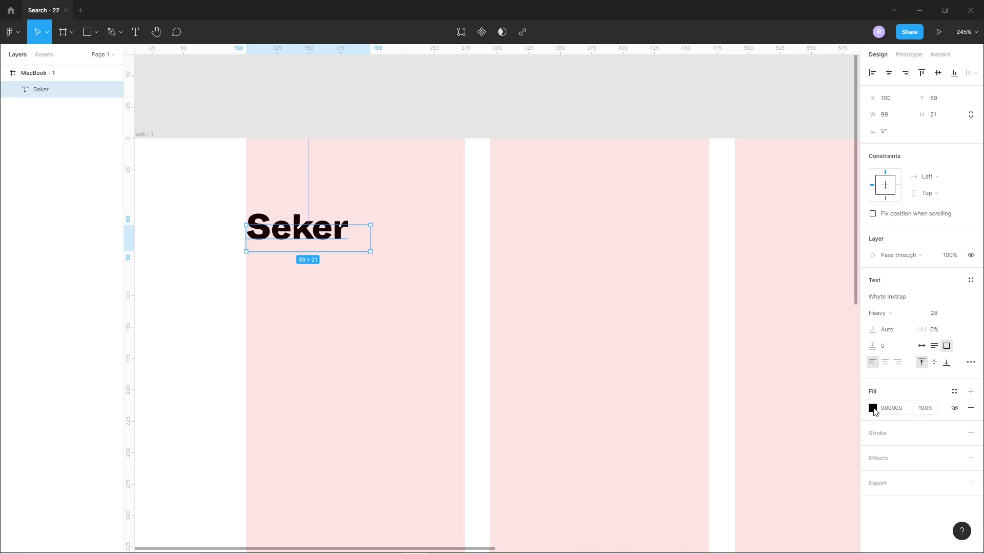
click(873, 408)
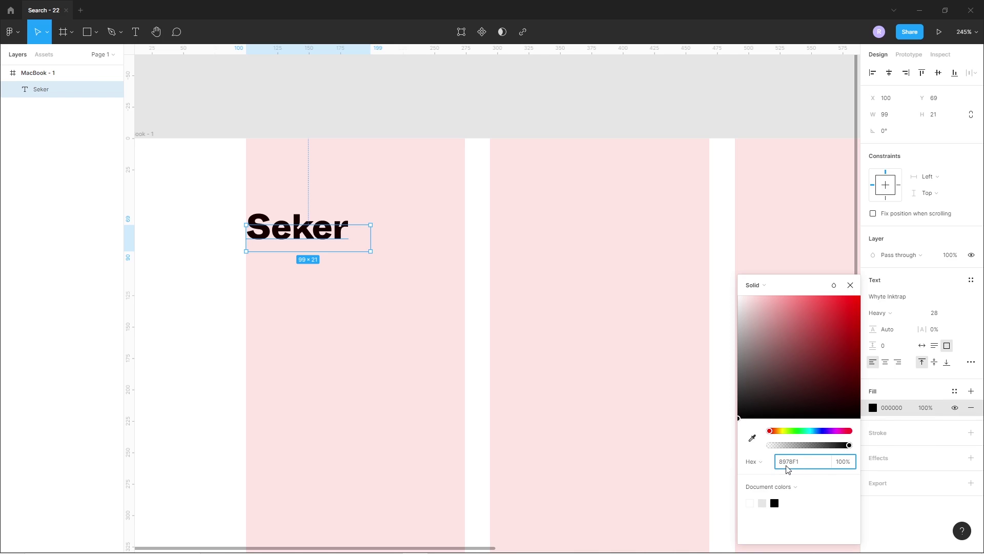
key(Return)
click(234, 311)
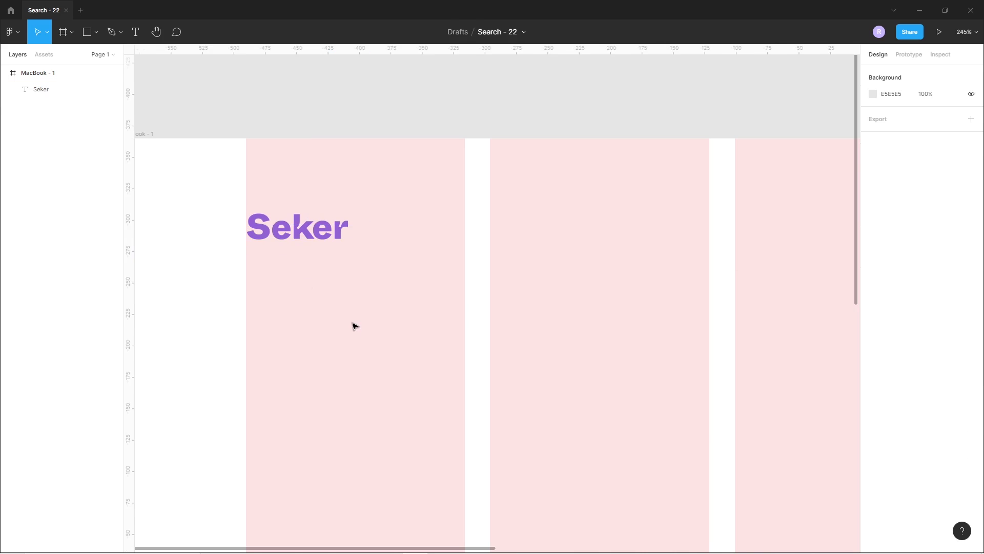
- Add a "Home" text in the second column, roughly level with the Seker logo
scroll(354, 325, down, 2)
scroll(471, 276, right, 3)
key(t)
click(467, 253)
text(Hom)
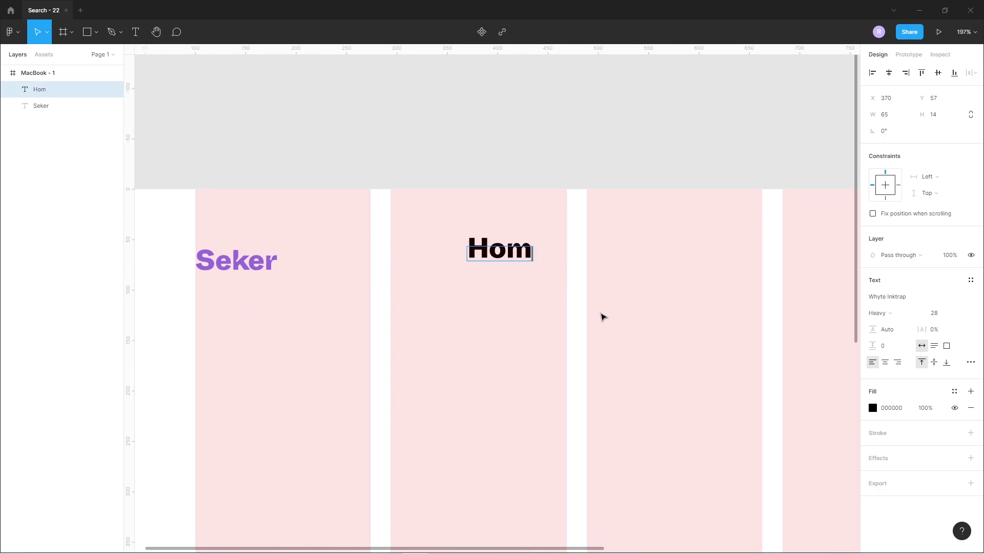
key(Escape)
drag(522, 262, 525, 278)
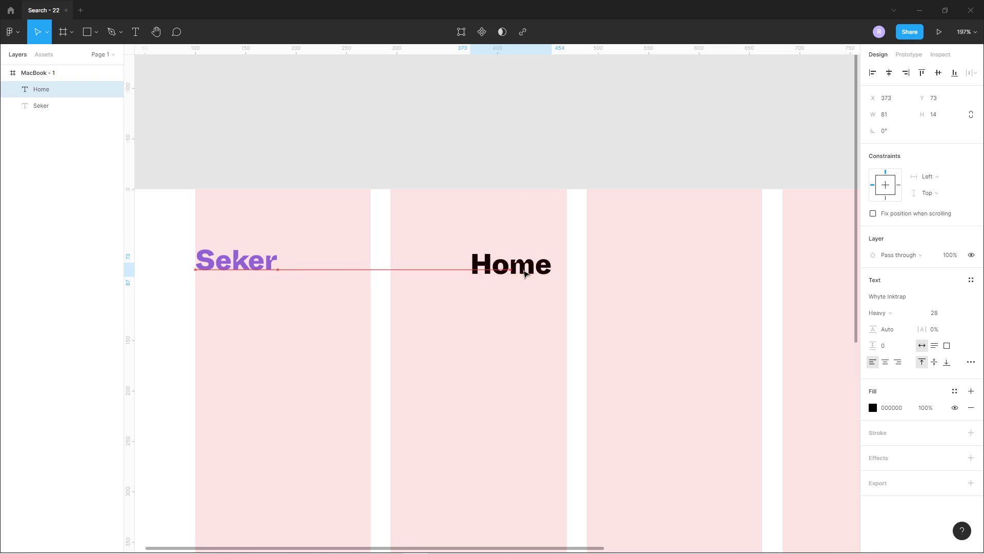
- Change the wording of the Home text to "Images"
double_click(509, 267)
text(Images)
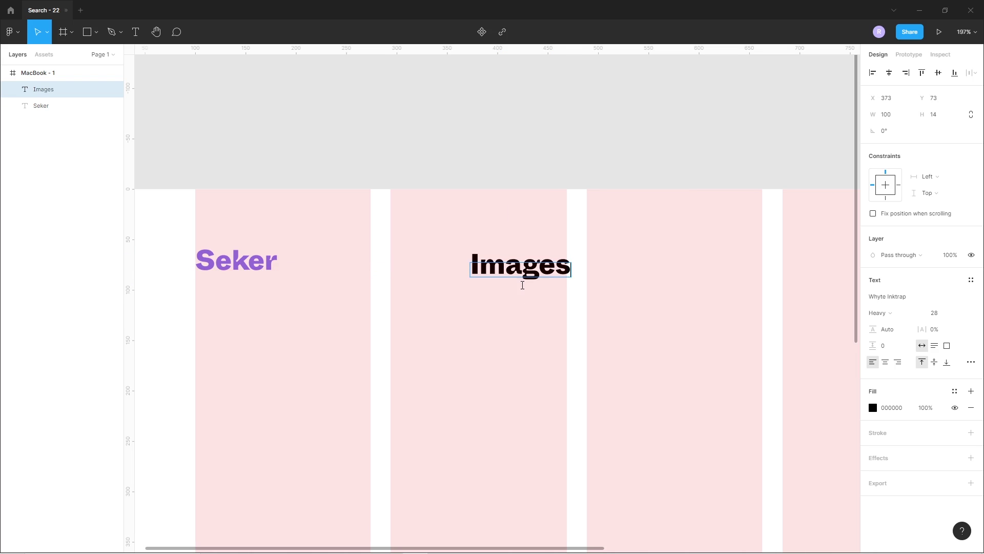
key(Escape)
- Set the Images text to Regular at size 16 and move it to the left edge of the third column
click(905, 315)
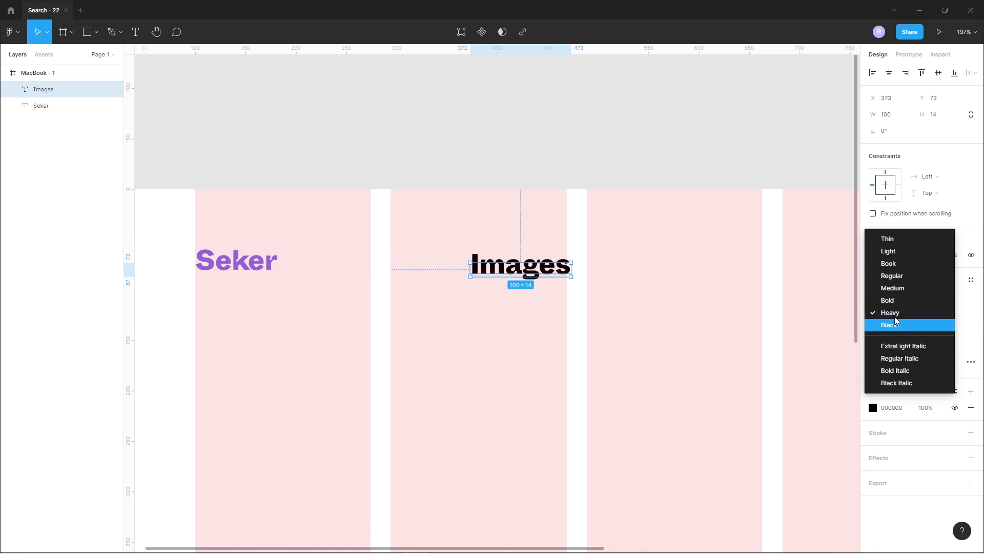
click(889, 280)
click(941, 314)
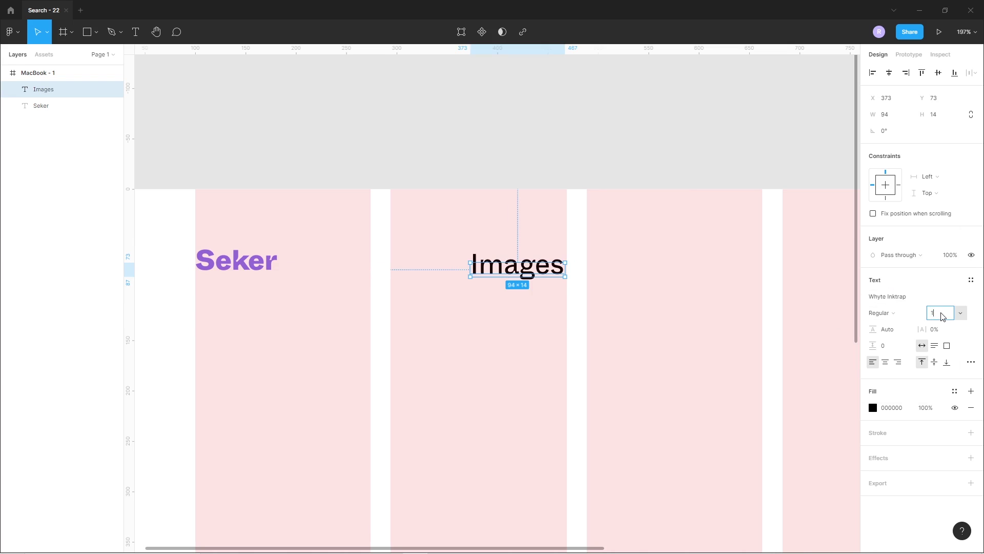
key(Return)
drag(507, 268, 626, 265)
scroll(688, 277, down, 5)
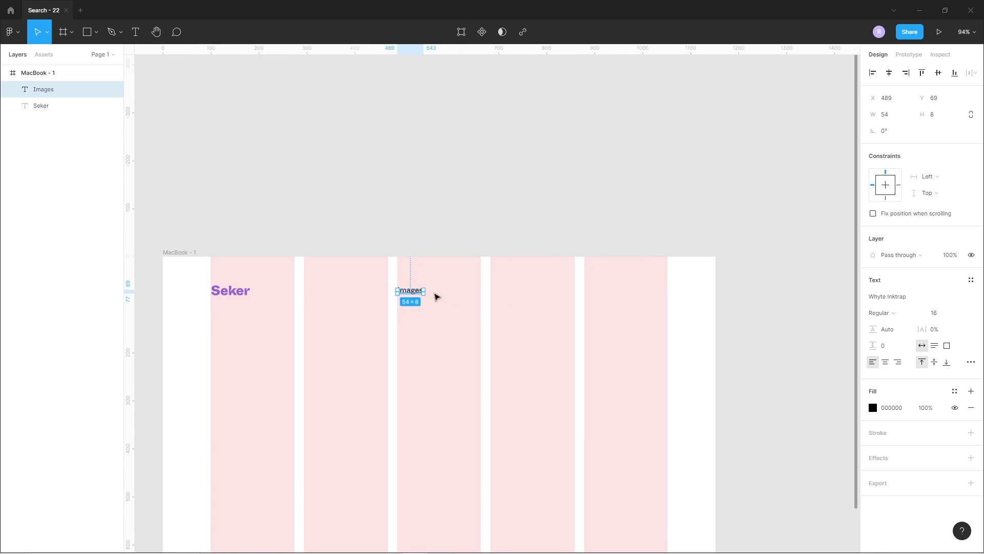
- Duplicate the Images text 100 px to its right and change the copy to "Videos"
drag(416, 294, 462, 291)
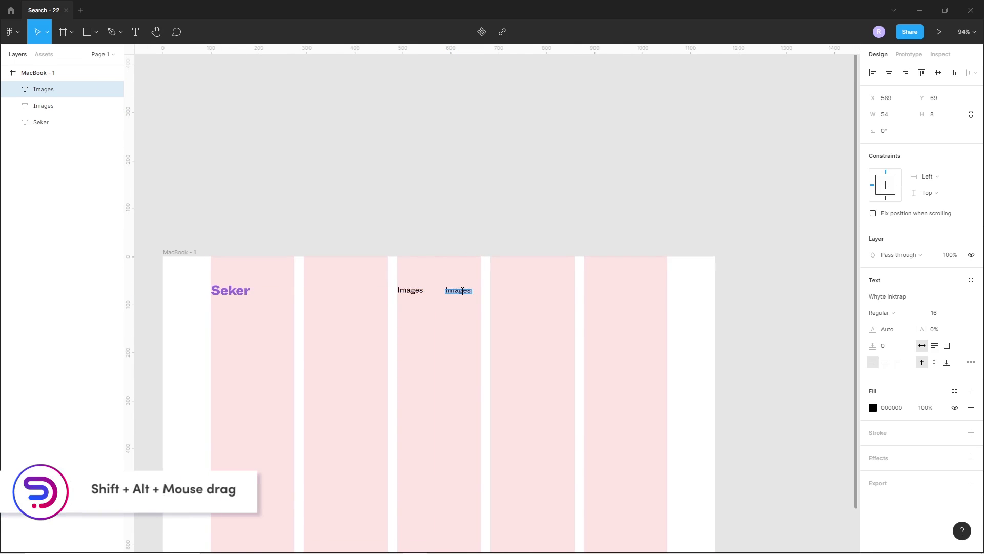
text(Videos)
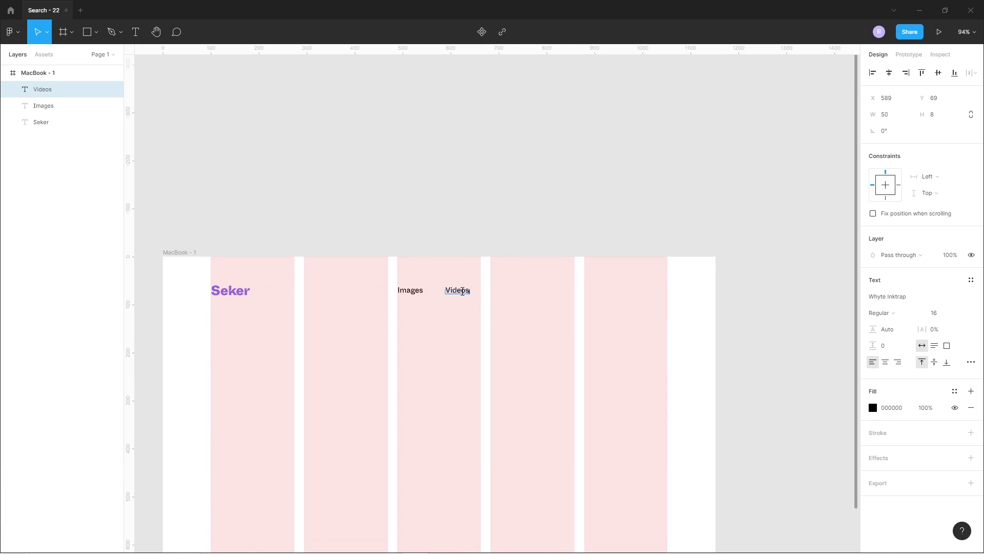
key(Escape)
- Duplicate the Videos text to the start of the fourth column and change the copy to "Maps"
drag(460, 297, 503, 297)
double_click(502, 290)
text(Maps)
key(Escape)
key(Escape)
- Add two more copies of the navigation text in the same row and change them to "News" and "Products"
drag(500, 289, 593, 293)
double_click(545, 290)
text(News)
key(Escape)
double_click(593, 291)
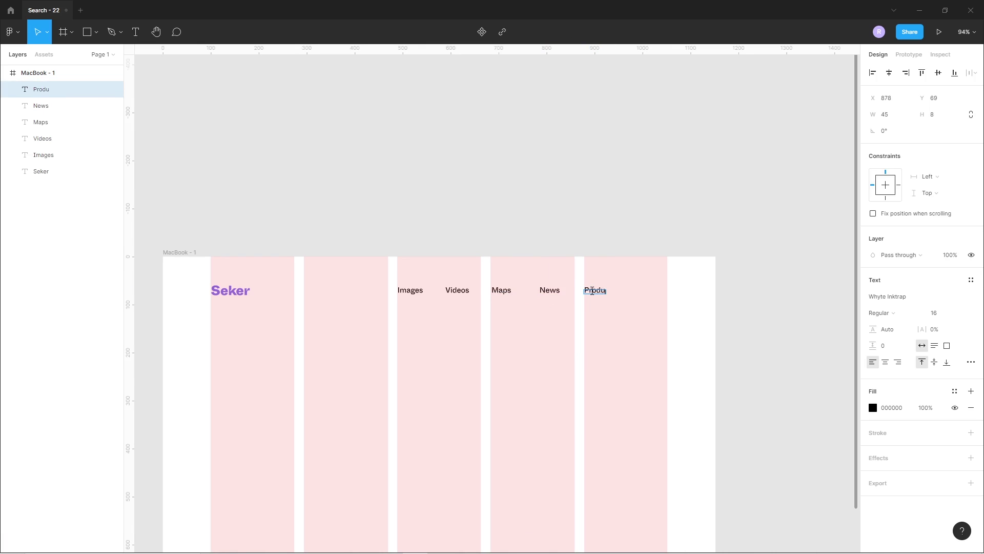
key(Escape)
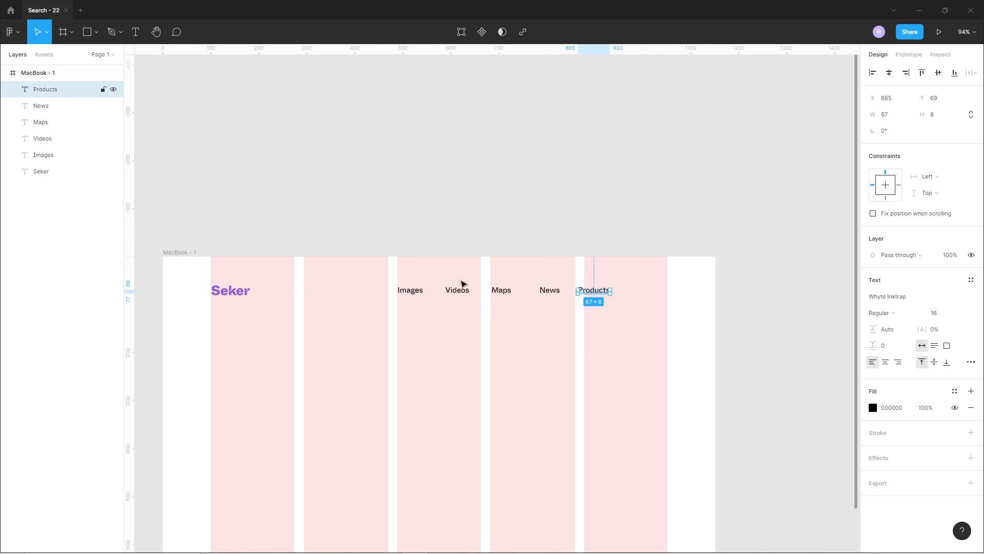
- Distribute the five navigation texts, from Images to Products, with equal horizontal spacing
drag(385, 270, 515, 310)
drag(626, 324, 626, 324)
click(972, 72)
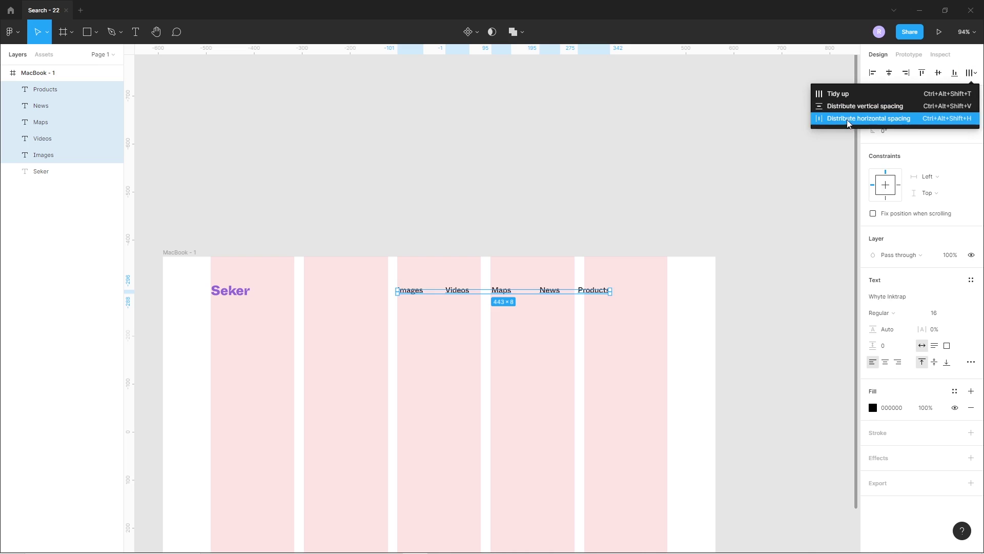
click(871, 116)
- Move the five navigation texts left so the row starts in the second column, and group them
key(shift+Left)
key(shift+Left)
key(shift+Left)
key(shift+Left)
key(shift+Left)
key(shift+Left)
key(shift+Left)
key(shift+Left)
key(shift+Left)
key(shift+Left)
key(shift+Left)
key(shift+Left)
key(shift+Left)
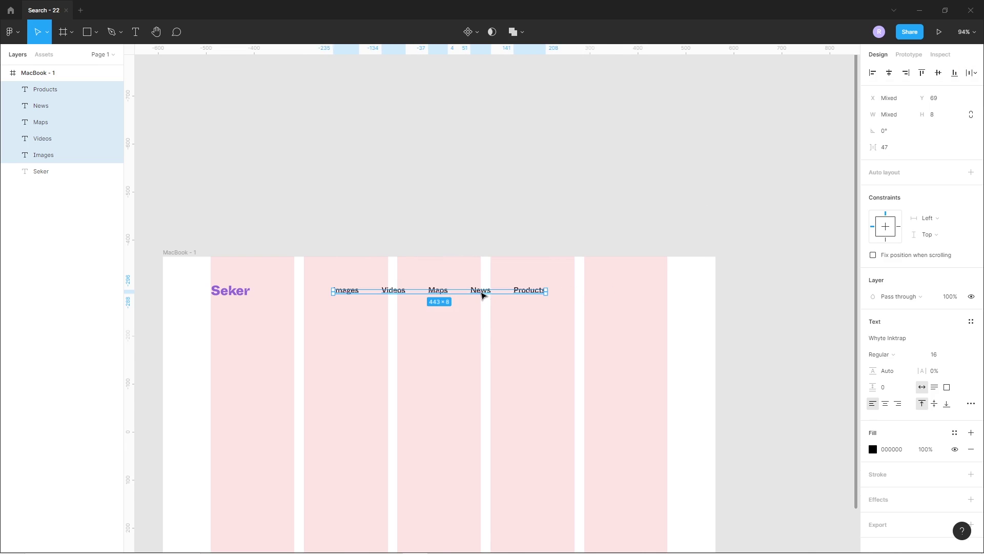
key(ctrl+g)
click(642, 287)
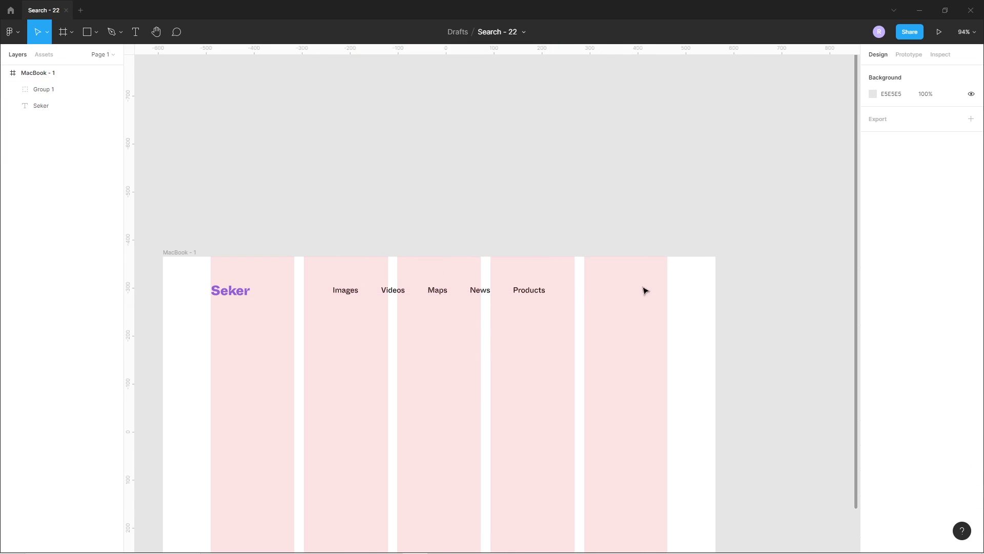
- Add a "Sign in" text in the last column and move it level with the navigation texts
scroll(651, 286, up, 2)
key(t)
click(621, 297)
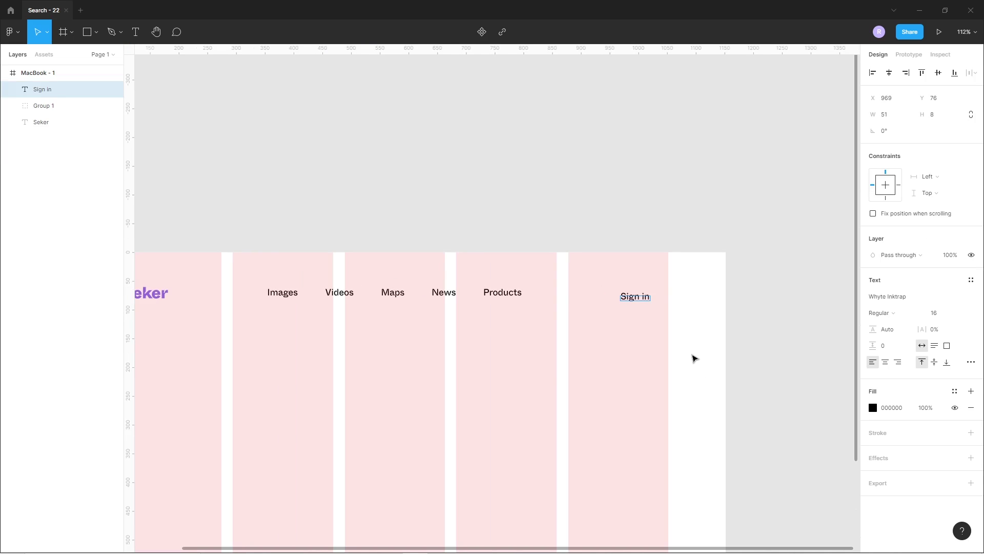
drag(642, 297, 642, 293)
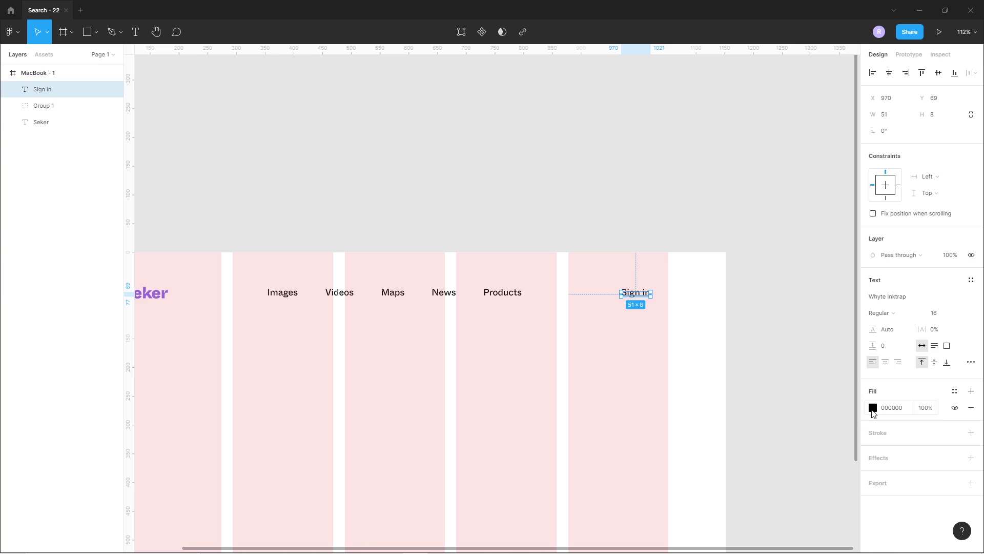
- Fill the Sign in text with the logo's purple, 8978F1
click(873, 408)
click(787, 503)
click(635, 311)
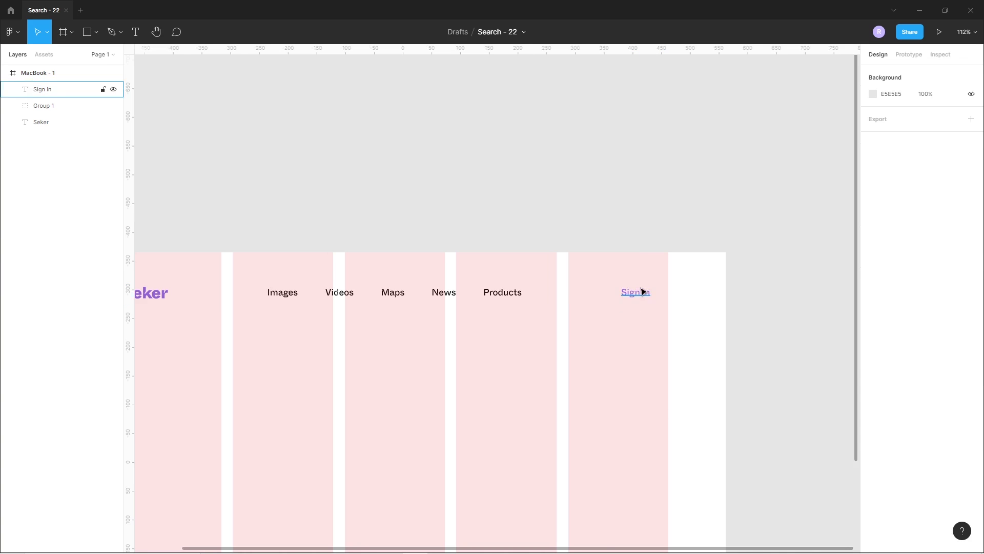
- Add a small downward-pointing triangle in purple 8978F1 at the last column's right edge and move the Sign in text closer to it
scroll(647, 302, up, 3)
scroll(647, 302, up, 3)
click(648, 300)
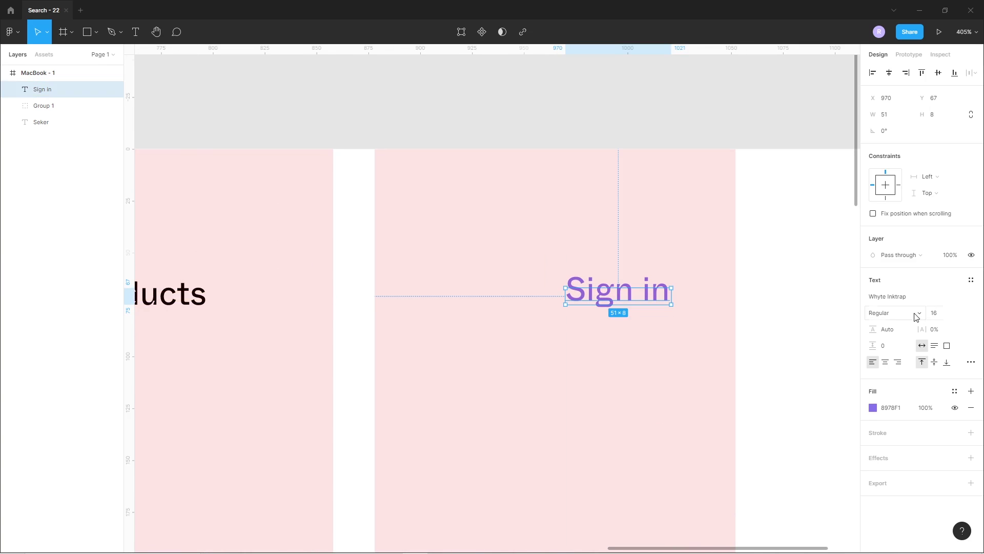
click(698, 301)
click(97, 31)
click(56, 105)
mouse_move(688, 276)
mouse_down()
mouse_move(706, 296)
mouse_move(682, 305)
mouse_move(699, 286)
mouse_move(731, 298)
mouse_up()
click(873, 313)
click(763, 501)
click(650, 301)
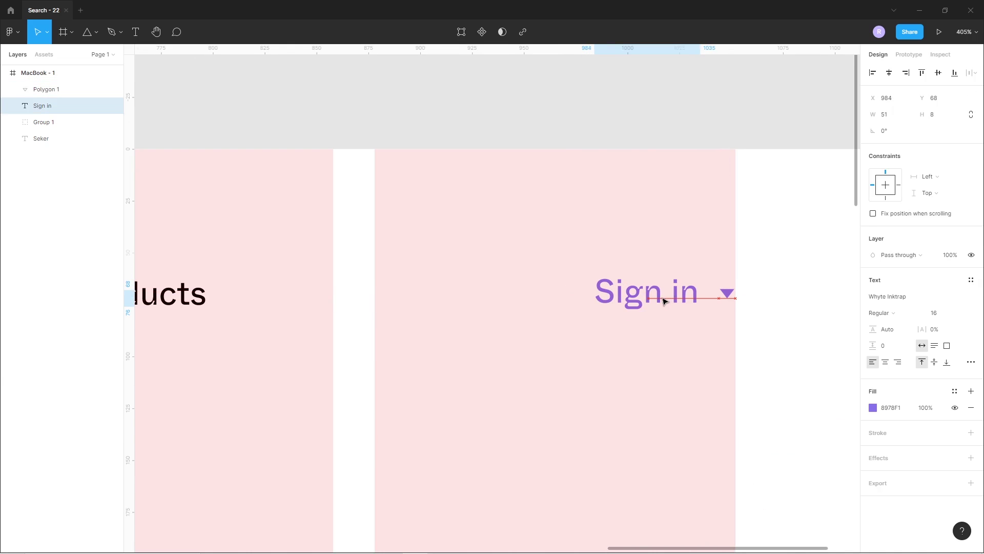
click(705, 354)
- Align the logo, navigation group, Sign in text and triangle by vertical centres and move them up about 20 px
scroll(706, 354, down, 10)
drag(323, 335, 743, 371)
click(938, 73)
key(Up)
key(Up)
key(Up)
key(Up)
key(Up)
key(Up)
key(Up)
key(Up)
key(Up)
key(Up)
key(Up)
key(Up)
key(Up)
key(Up)
key(Up)
key(Up)
key(Up)
key(Up)
key(Up)
key(Up)
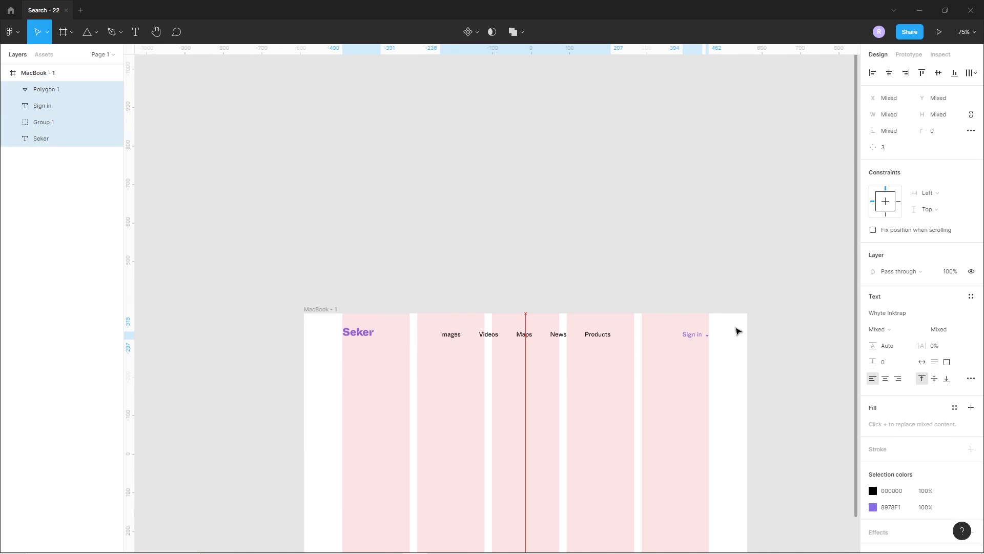
- Use a temporary horizontal guide to align the navigation group, Sign in text and triangle with the baseline of the Seker logo
click(430, 331)
drag(429, 330, 717, 349)
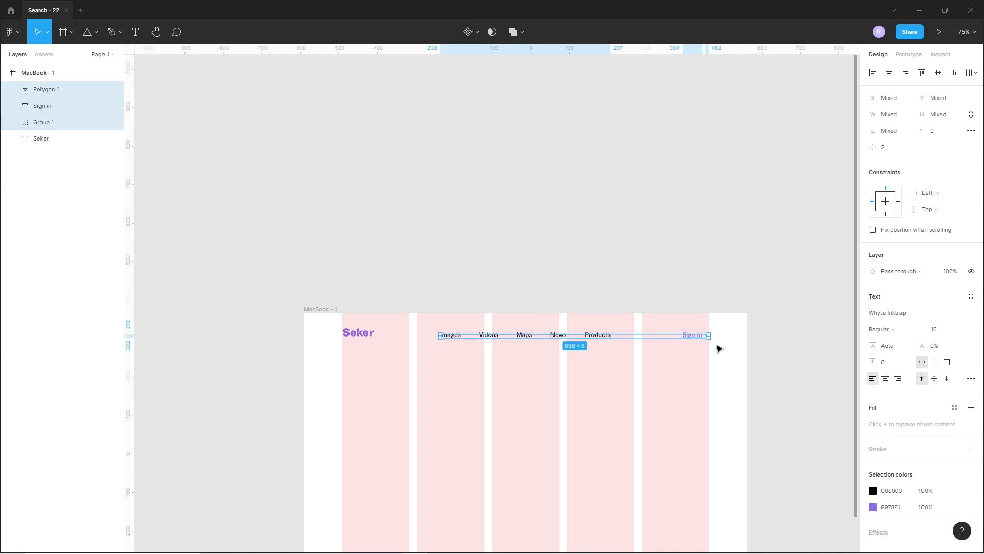
scroll(533, 316, up, 3)
key(alt)
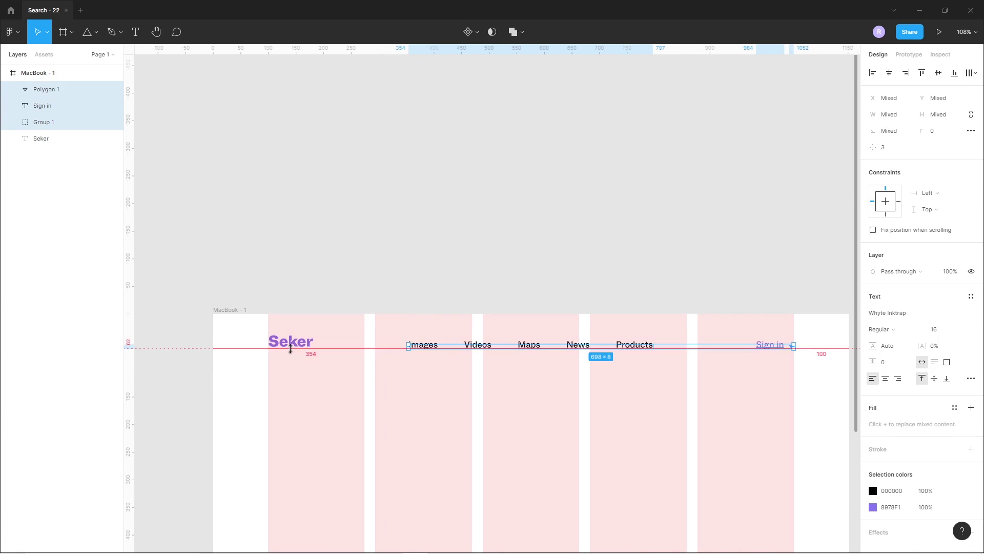
scroll(270, 352, up, 1)
scroll(287, 353, up, 5)
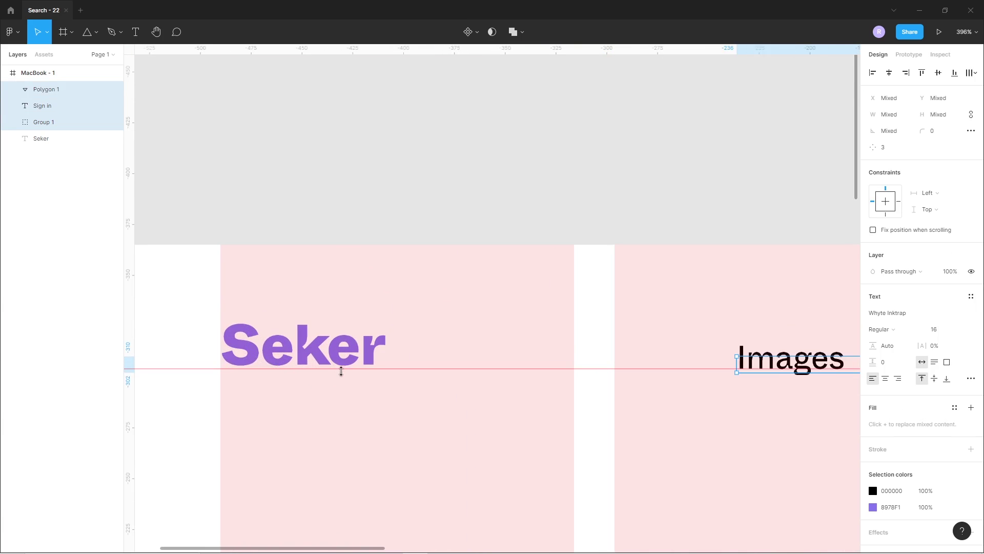
scroll(534, 415, down, 3)
scroll(413, 408, right, 5)
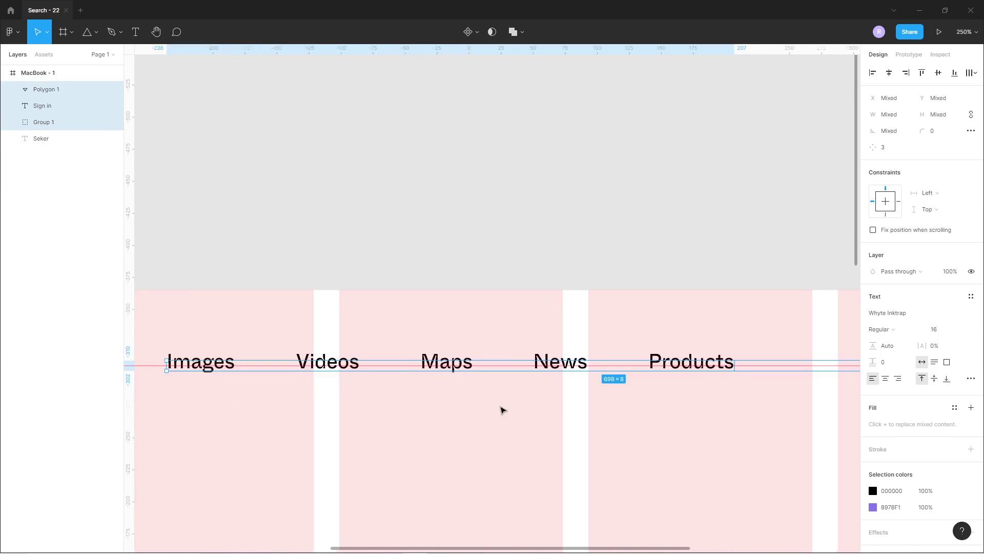
scroll(545, 421, down, 3)
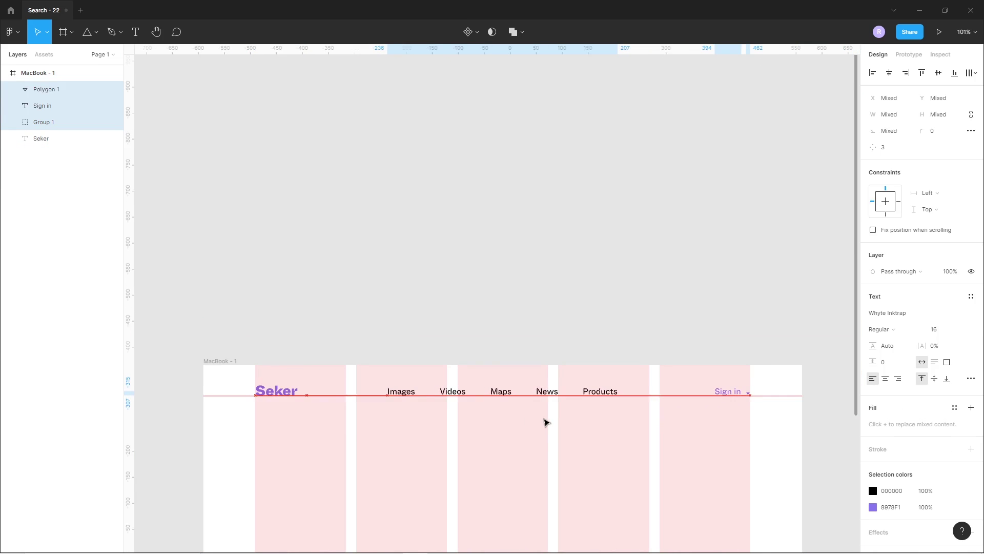
scroll(537, 415, down, 1)
click(421, 416)
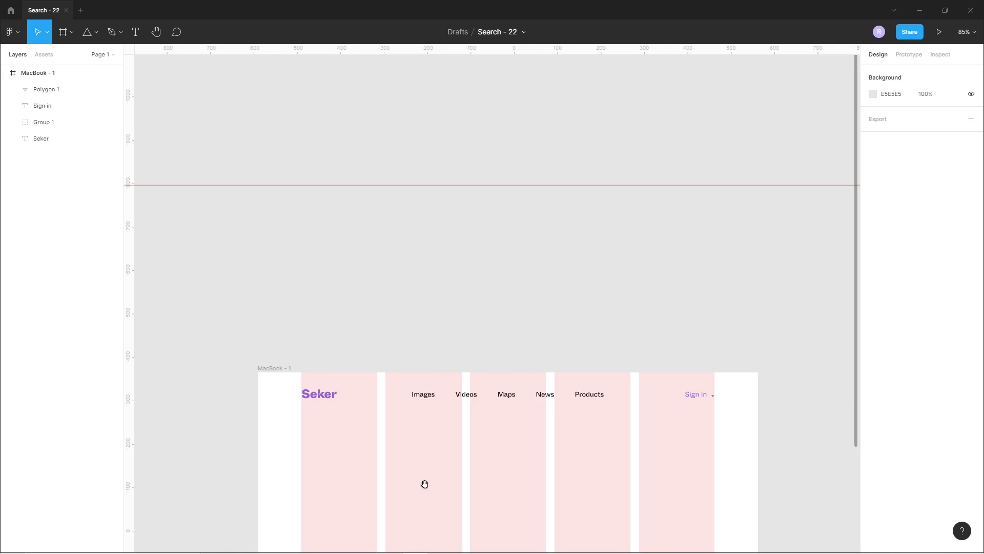
- Remove the 5-column layout grid from the MacBook frame
drag(424, 481, 443, 292)
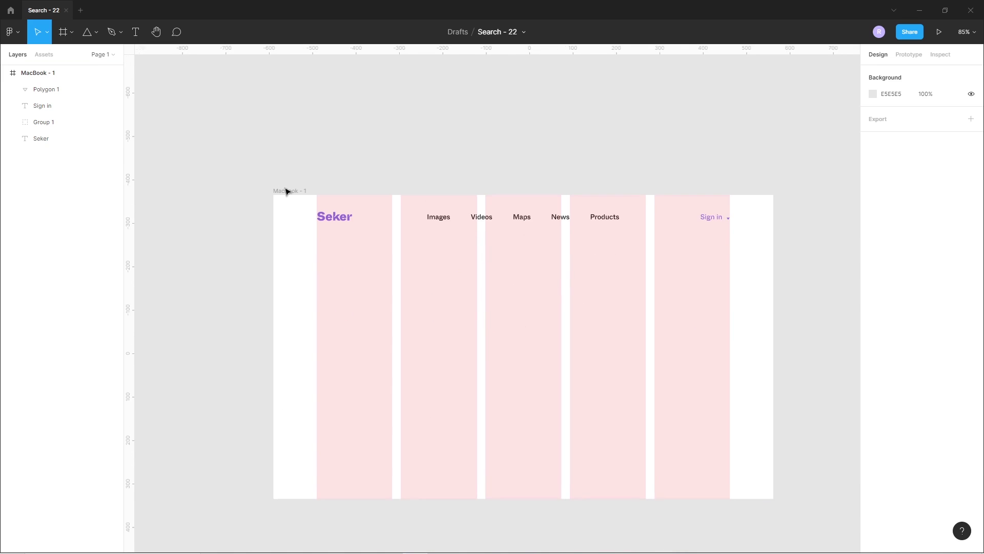
click(287, 190)
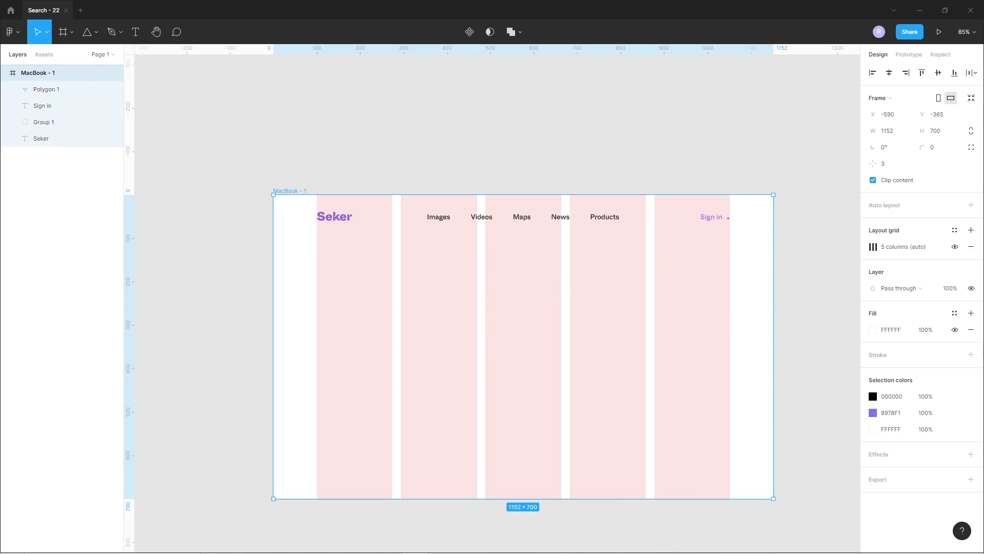
click(971, 247)
click(552, 350)
- Fill the MacBook frame's background with a very pale lavender, about F5F4FD
scroll(483, 294, up, 1)
click(282, 202)
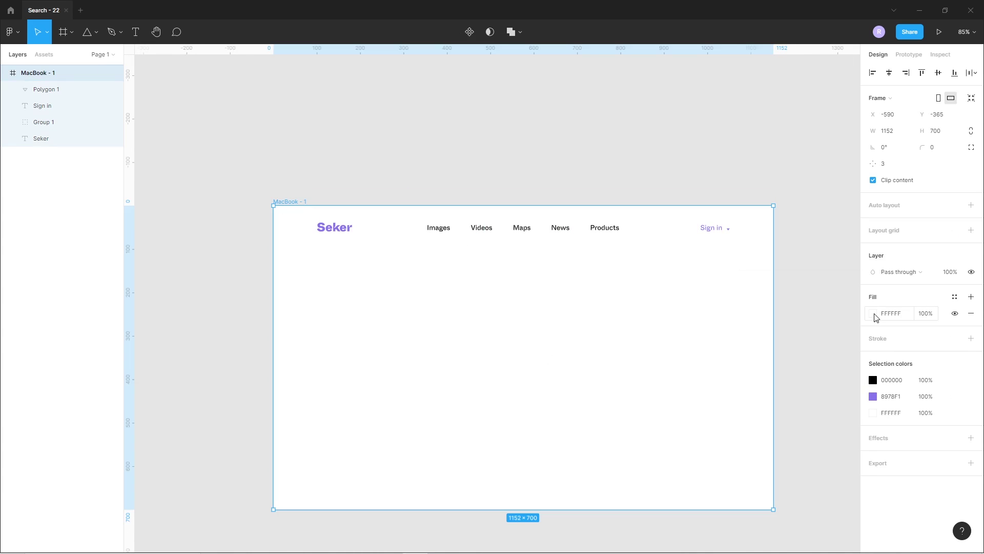
click(874, 314)
click(822, 431)
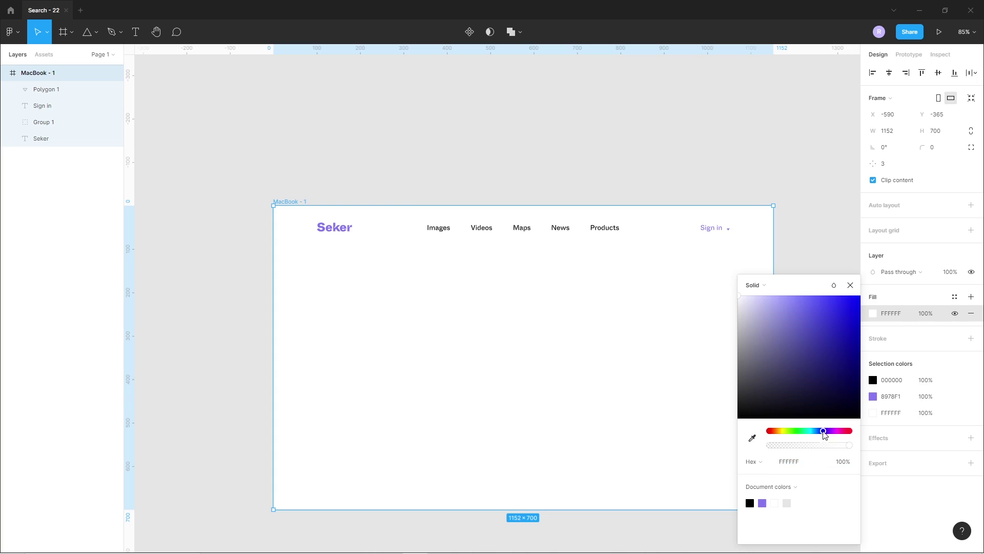
click(740, 296)
drag(740, 296, 742, 300)
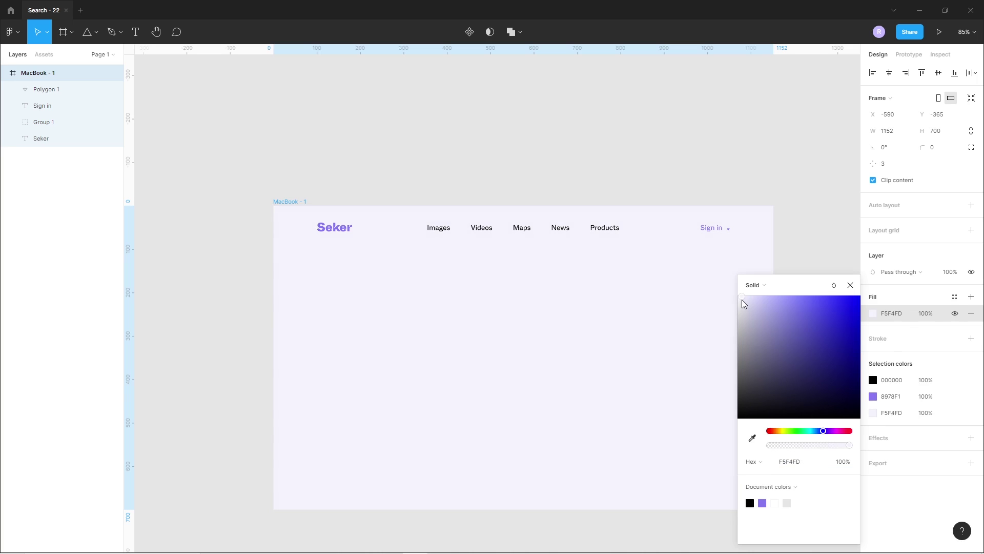
drag(741, 300, 741, 300)
click(628, 393)
scroll(626, 387, down, 2)
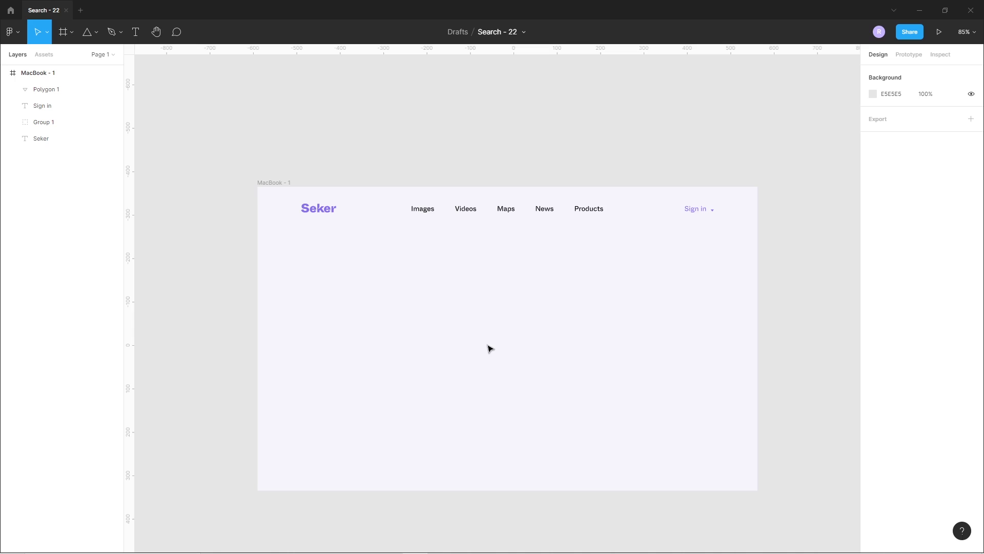
- Draw a search bar rectangle about 586 × 71 px in the middle of the frame and shift it slightly toward the centre
click(96, 31)
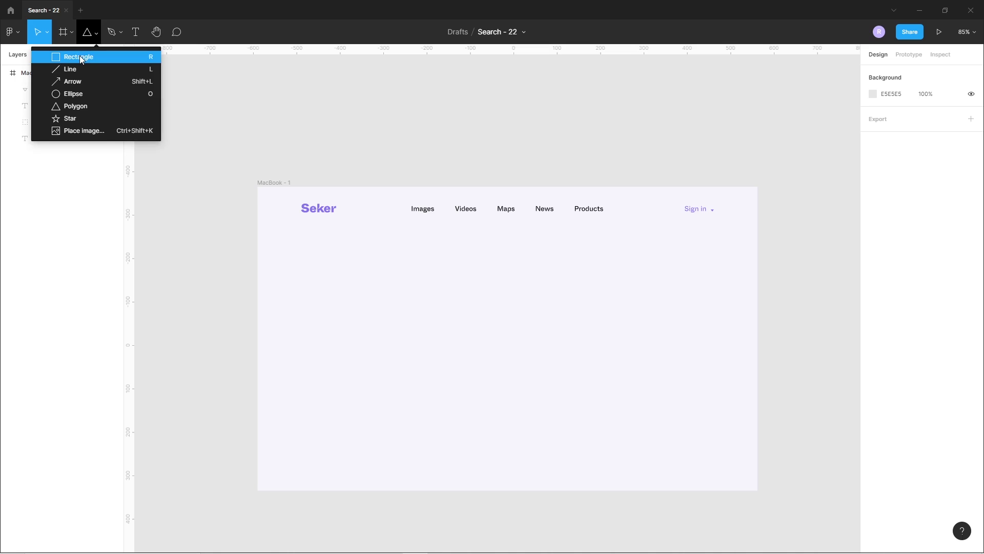
click(82, 56)
mouse_move(384, 302)
mouse_down()
mouse_move(464, 330)
mouse_move(598, 324)
mouse_move(629, 340)
mouse_move(640, 334)
mouse_up()
click(611, 352)
drag(555, 325, 549, 327)
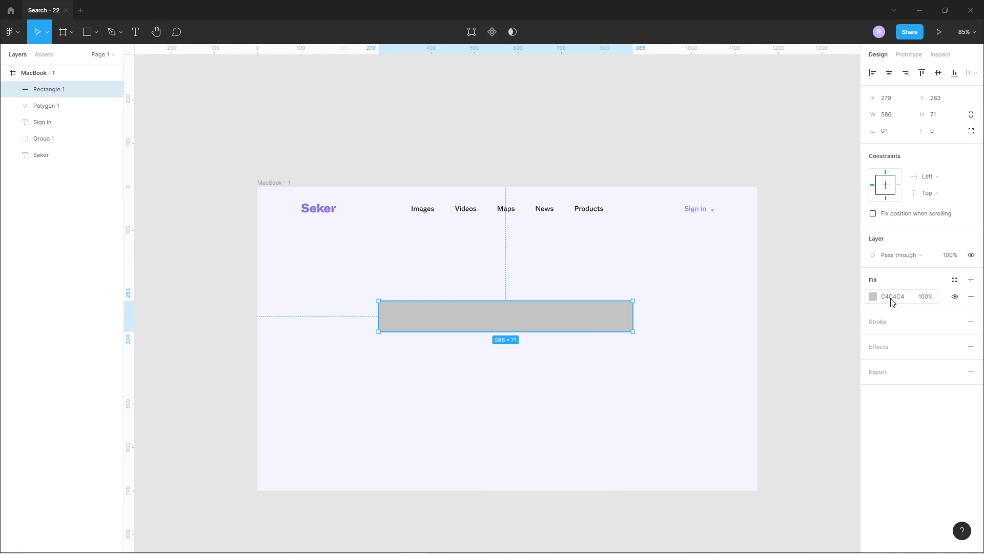
- Fill the search bar rectangle with white, FFFFFF
click(873, 296)
drag(744, 302, 705, 226)
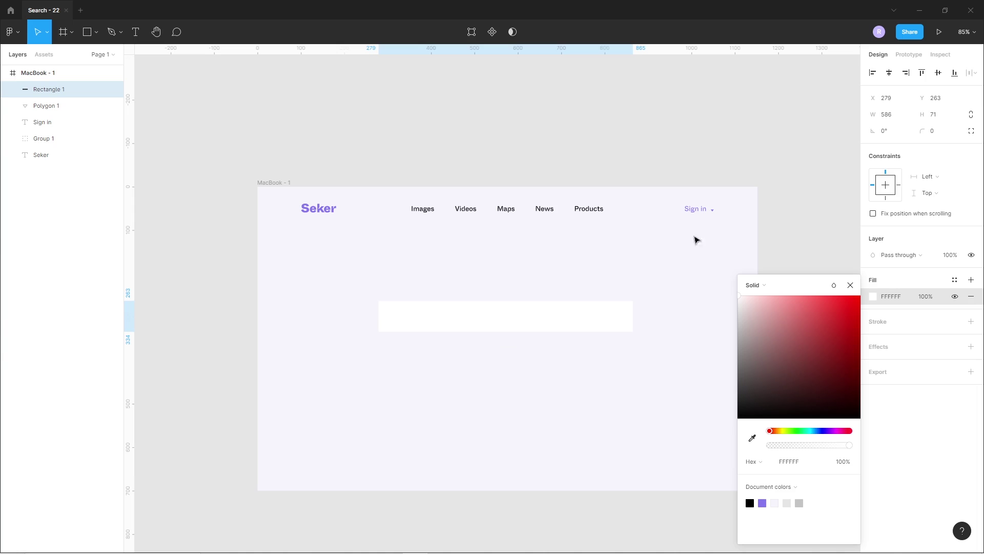
click(603, 360)
- Resize the search bar rectangle to 625 × 62 px and centre it horizontally in the frame at X 263
ctrl+scroll(558, 354, up, 3)
click(537, 317)
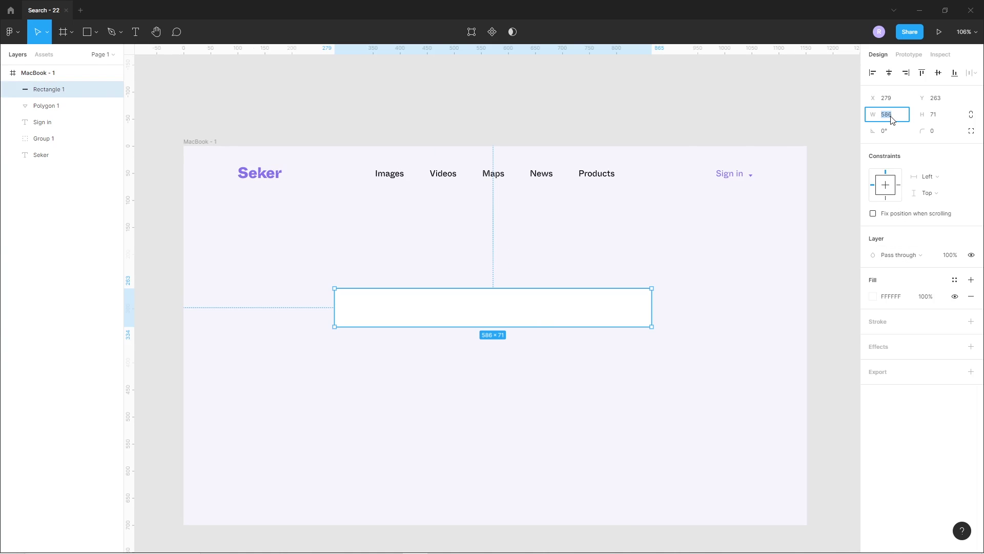
key(Return)
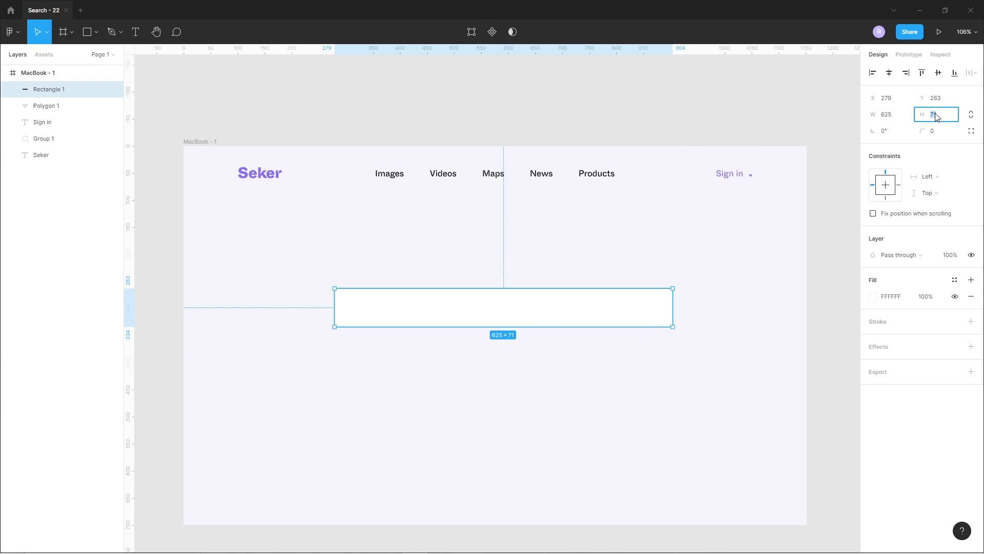
key(Return)
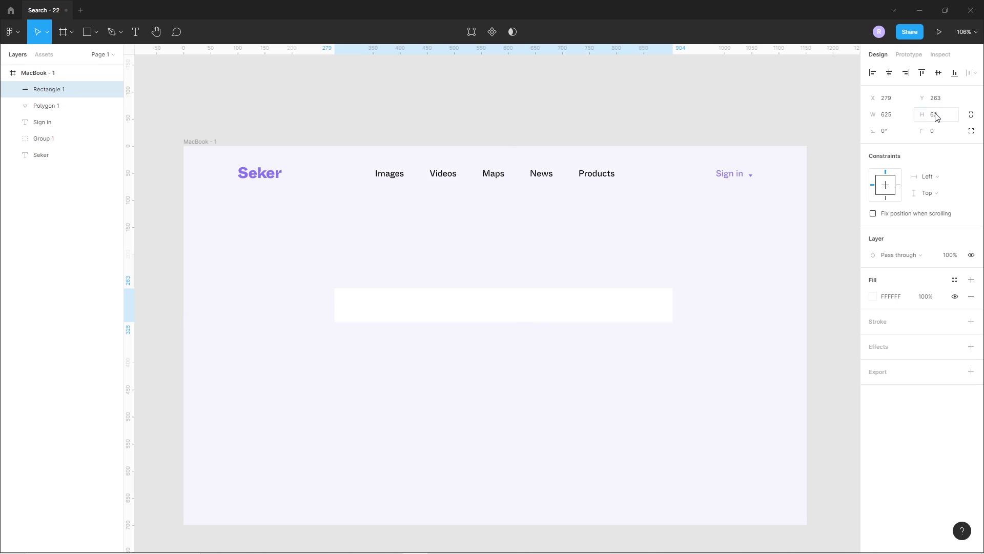
click(498, 431)
drag(504, 310, 497, 312)
click(624, 420)
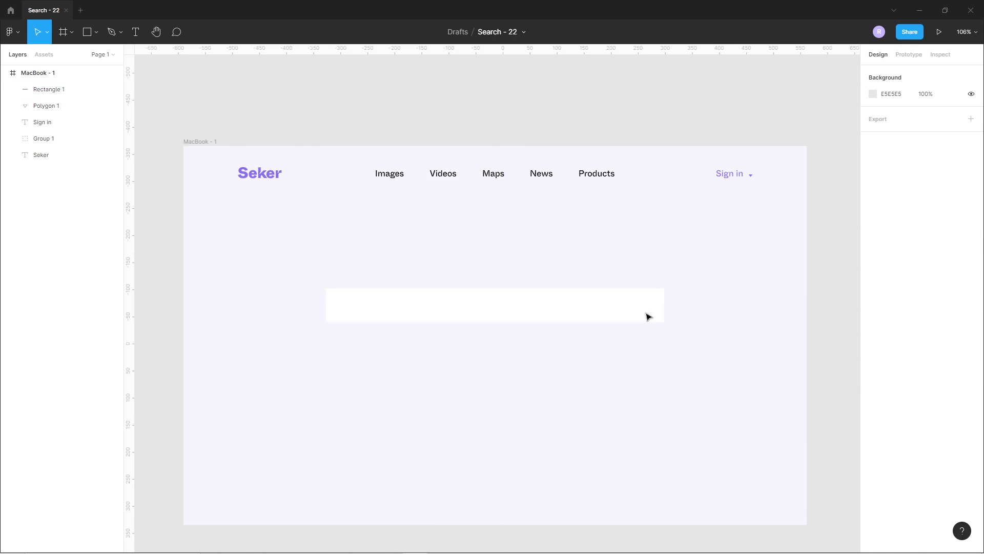
- Add a 1 px inside stroke to the search bar in the logo's purple, 8978F1
scroll(625, 298, up, 5)
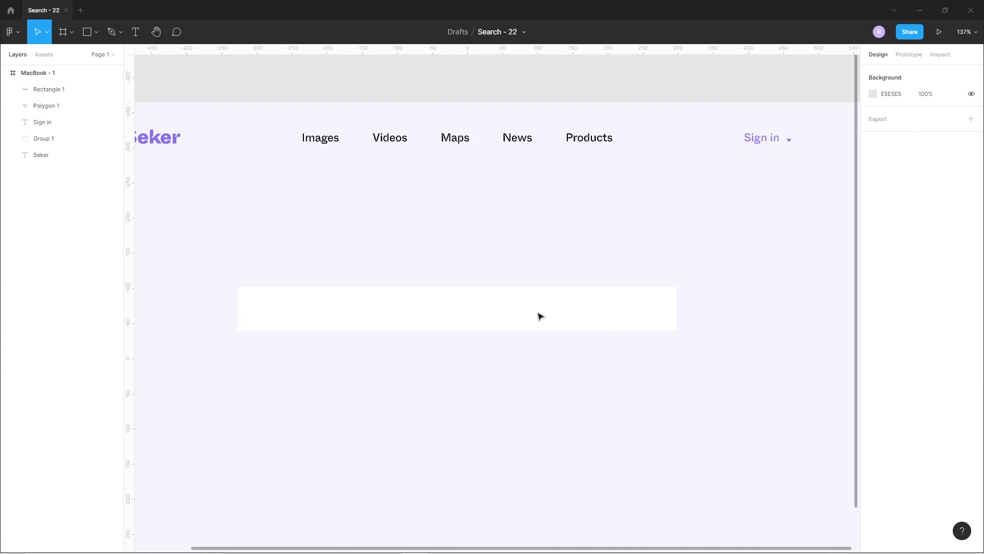
click(496, 328)
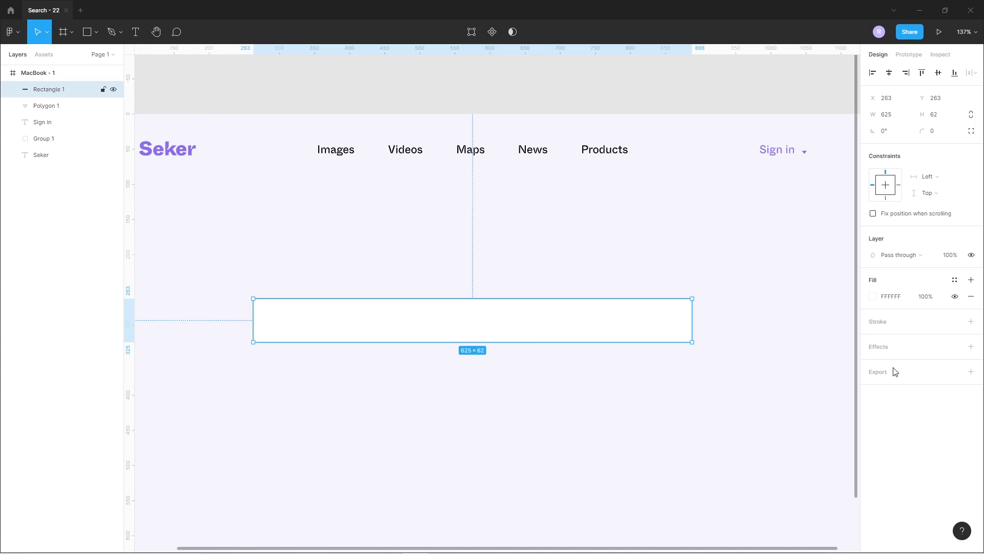
click(971, 322)
click(873, 338)
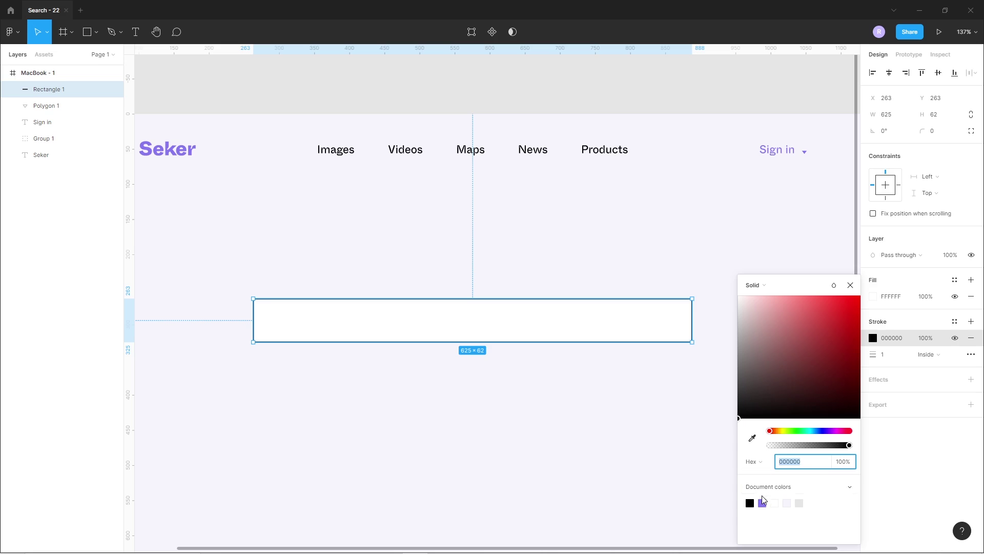
click(763, 503)
click(567, 409)
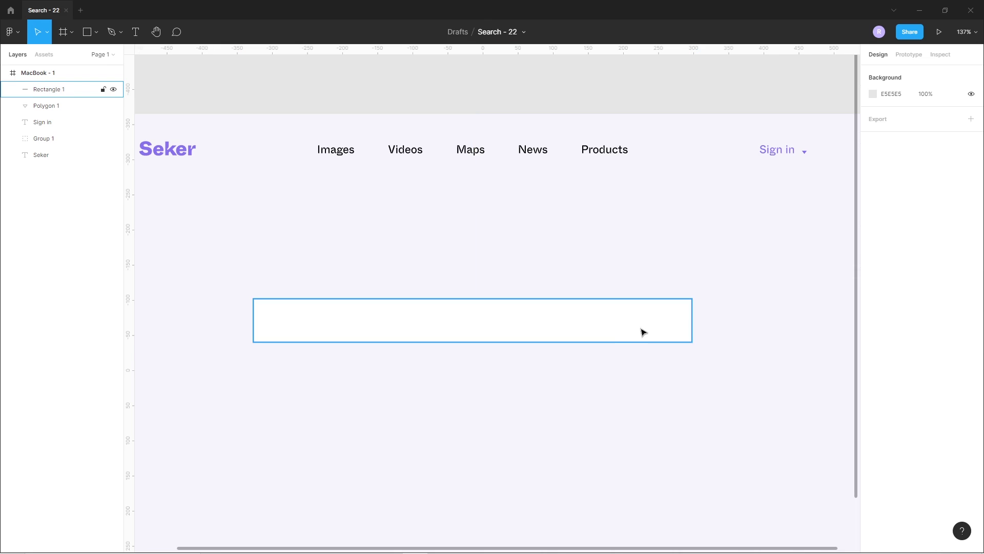
- Draw a button rectangle about 52 px high inside the search bar's right end and set its width to 130 px
click(89, 35)
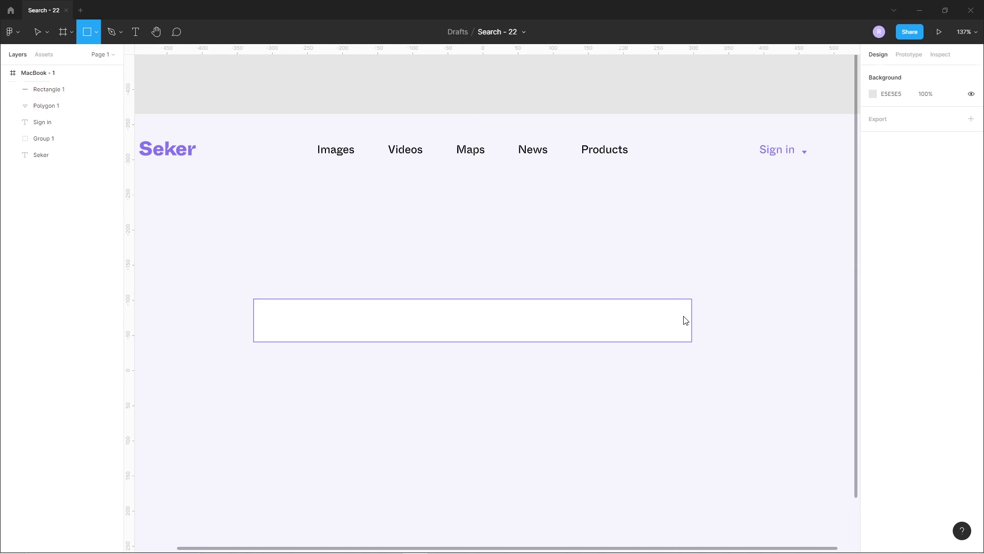
mouse_move(688, 300)
mouse_down()
mouse_move(690, 340)
mouse_move(645, 343)
mouse_up()
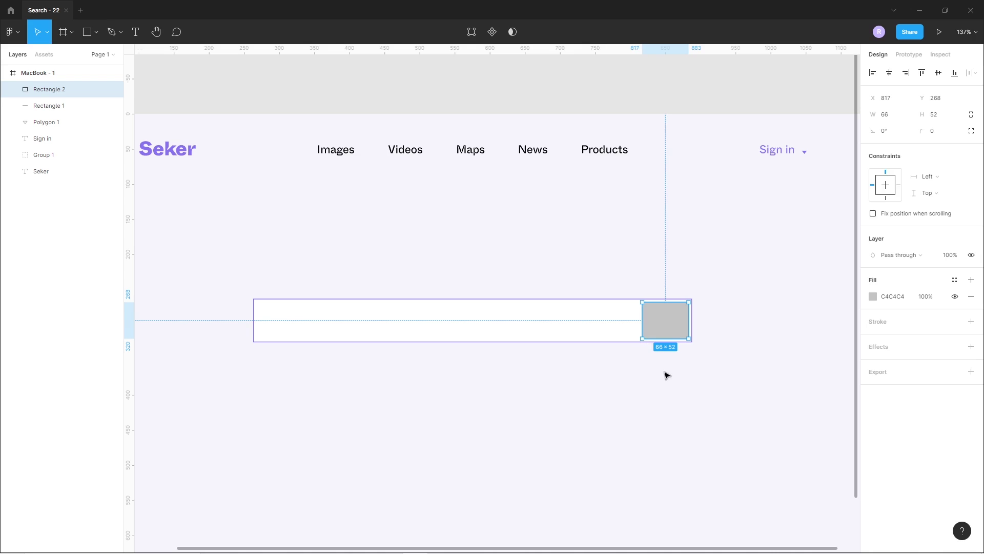
click(896, 118)
text(130)
key(Return)
- Move the button rectangle back inside the search bar's right end, at X 753 and Y 268, with an even margin
drag(725, 329, 678, 327)
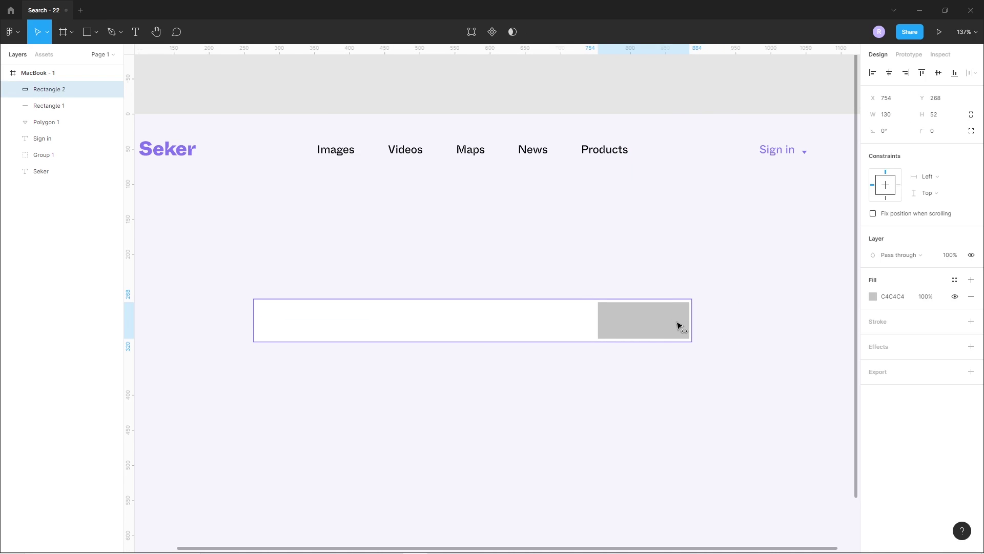
scroll(681, 314, up, 10)
drag(639, 346, 636, 345)
scroll(638, 346, down, 1)
scroll(681, 372, down, 5)
click(661, 424)
- Round the corners of the search bar rectangle with a radius of 16
click(441, 380)
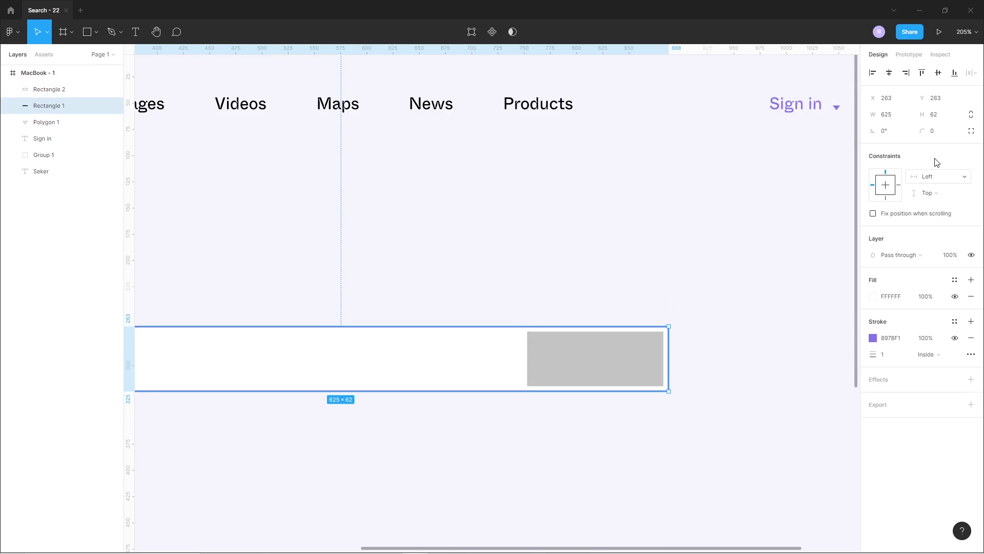
key(Return)
click(745, 377)
- Round the corners of the button rectangle to a radius of 11 so they follow the search bar's curve
click(653, 369)
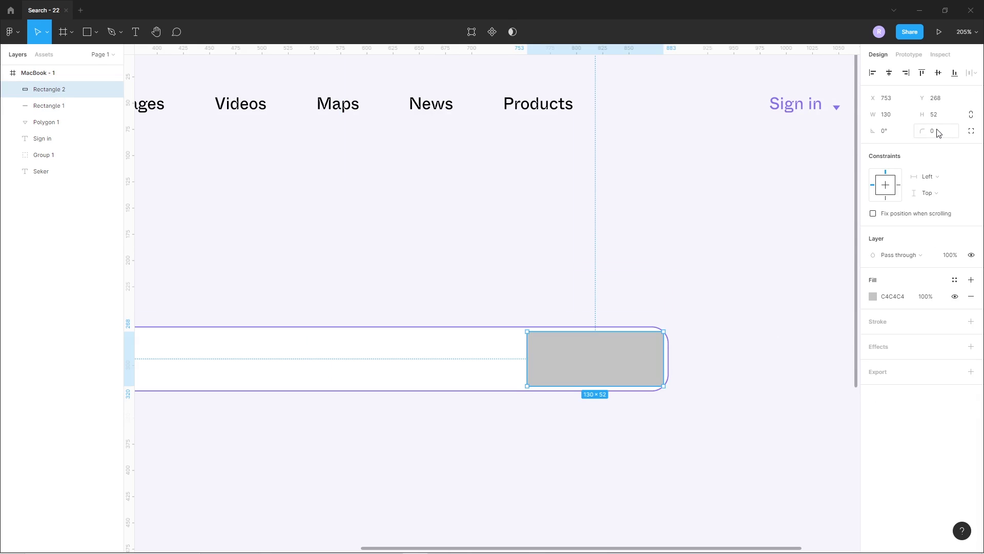
scroll(660, 351, up, 10)
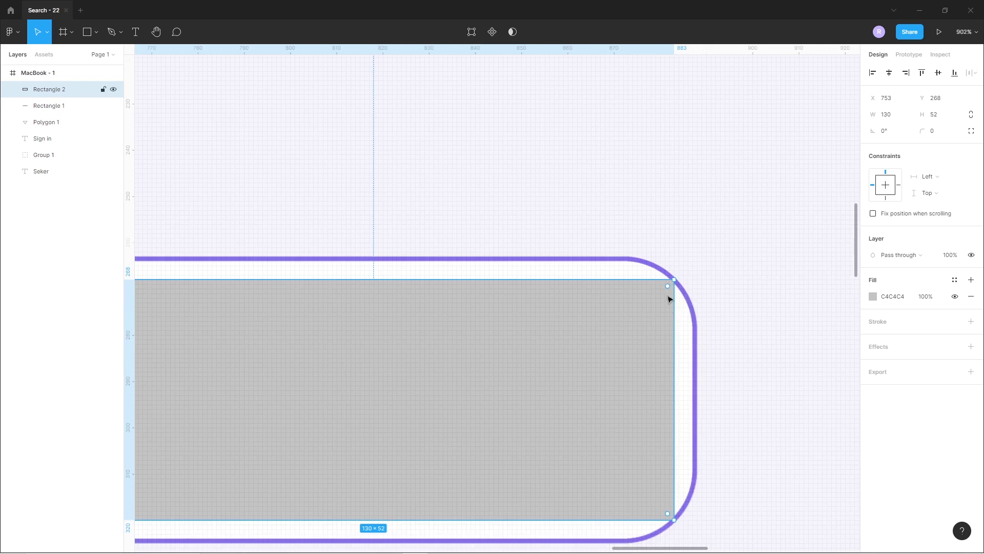
drag(669, 287, 642, 339)
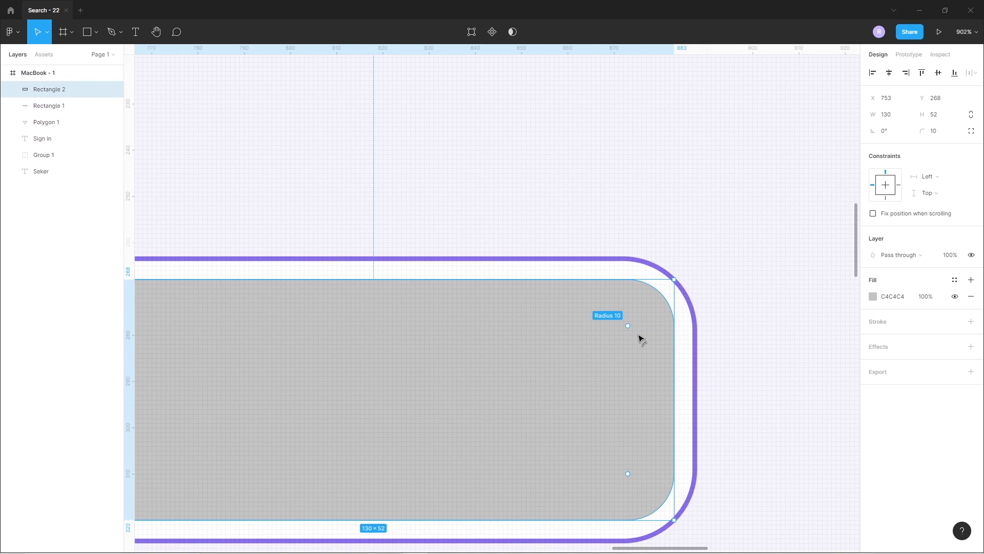
drag(632, 330, 626, 334)
- Fill the button rectangle with the document's purple, 8978F1
scroll(745, 341, down, 8)
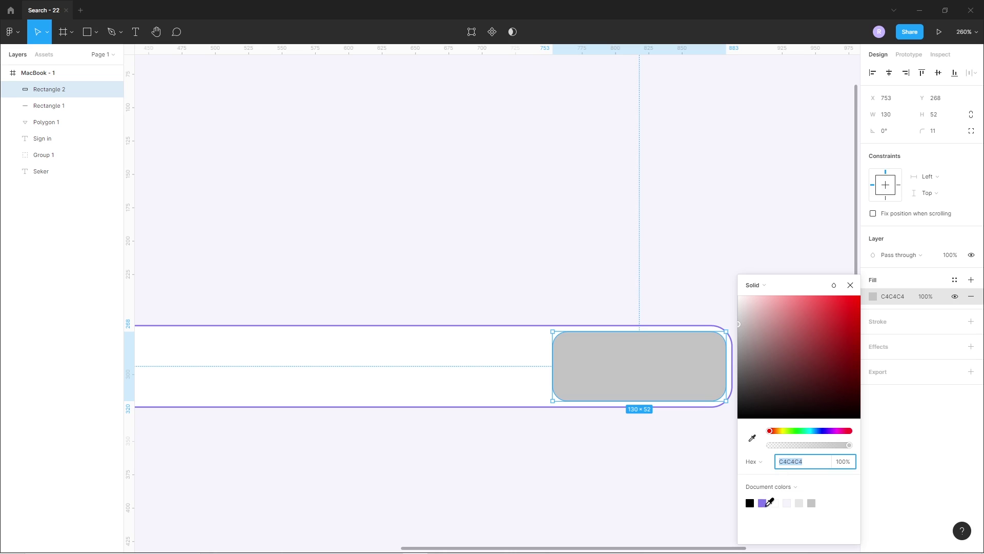
click(764, 504)
click(609, 447)
scroll(610, 447, down, 5)
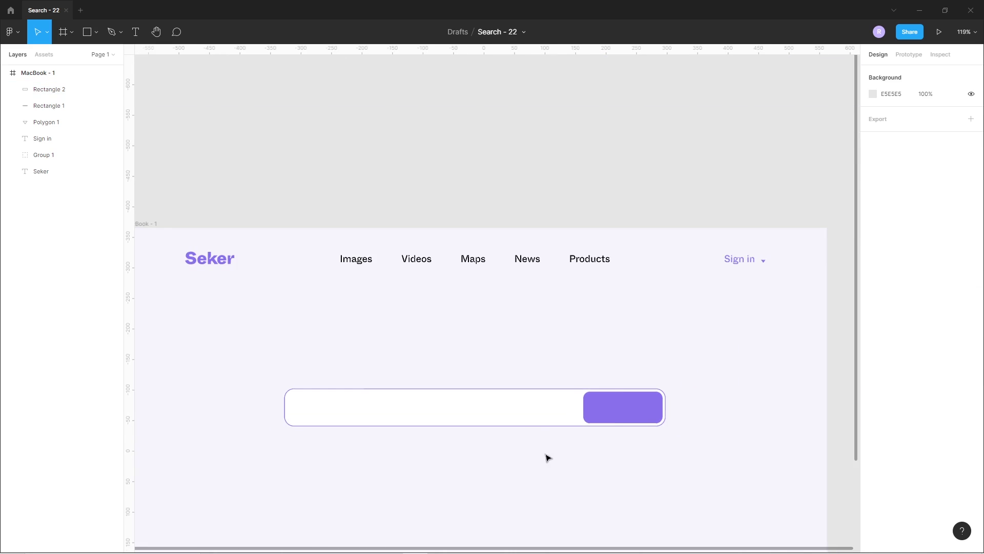
scroll(554, 435, down, 3)
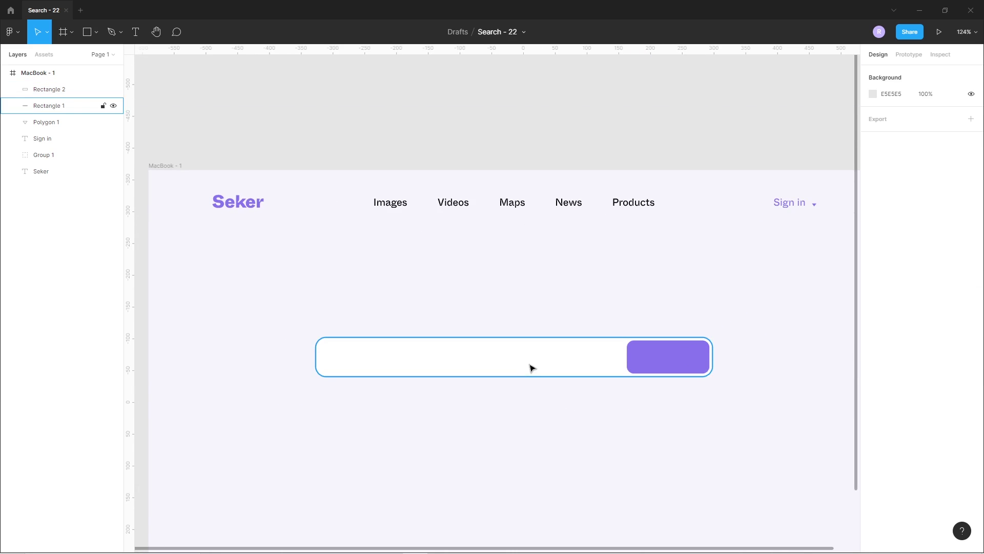
- Add a drop shadow to the search bar rectangle and tint it a pale blue-grey, DCDFF0
click(532, 367)
click(971, 379)
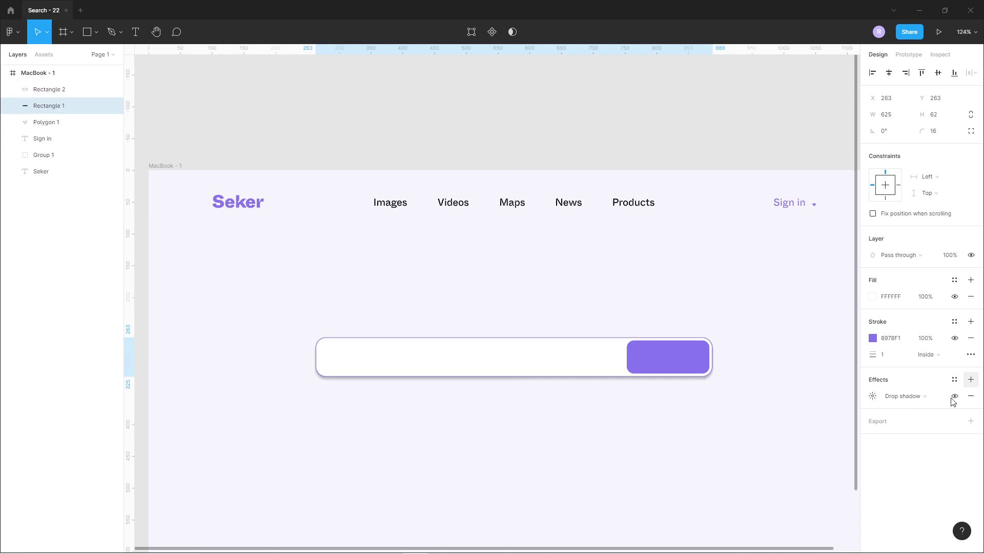
click(876, 398)
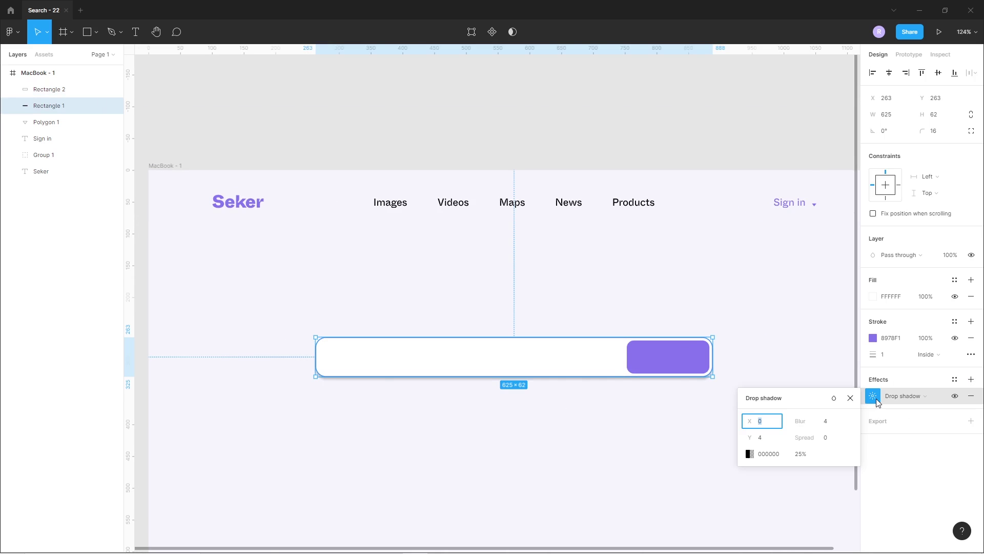
click(750, 453)
click(623, 300)
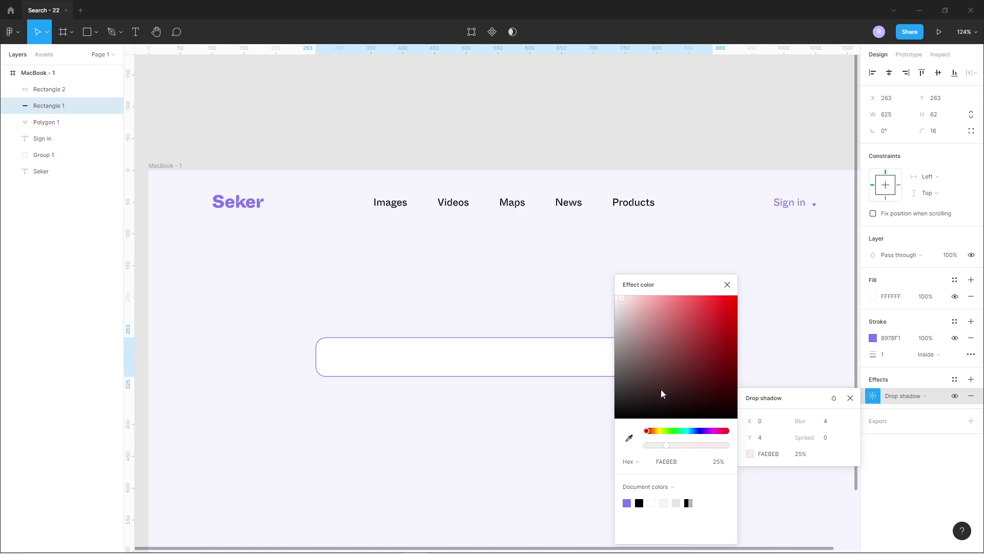
click(698, 431)
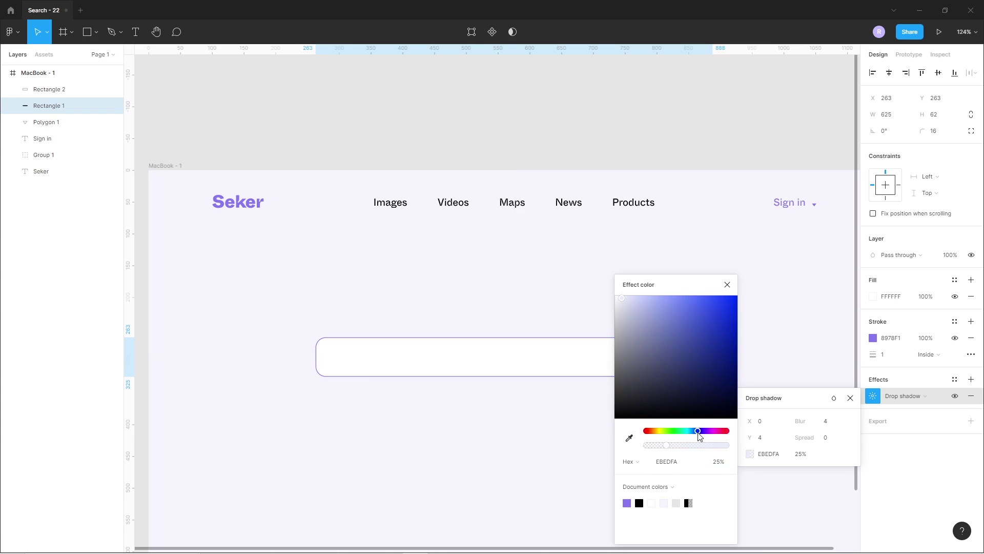
click(624, 301)
drag(626, 305, 624, 306)
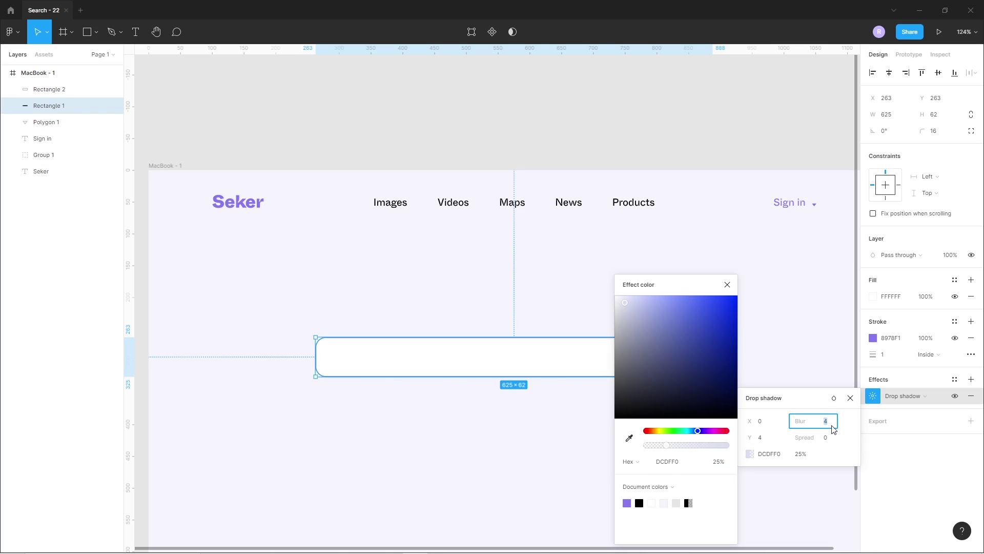
- Set the Y offset of the search bar's drop shadow to 14
click(771, 442)
text(14)
key(Return)
click(525, 448)
scroll(534, 434, down, 1)
- Darken the search bar's drop shadow to a slightly stronger blue-grey tint
click(538, 349)
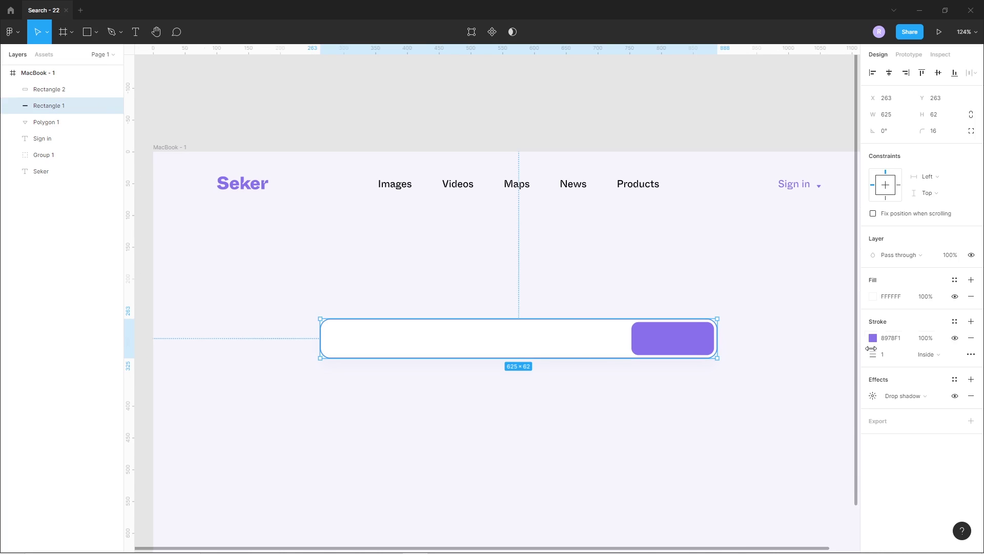
click(873, 338)
click(873, 396)
click(750, 454)
drag(628, 302, 633, 313)
click(550, 398)
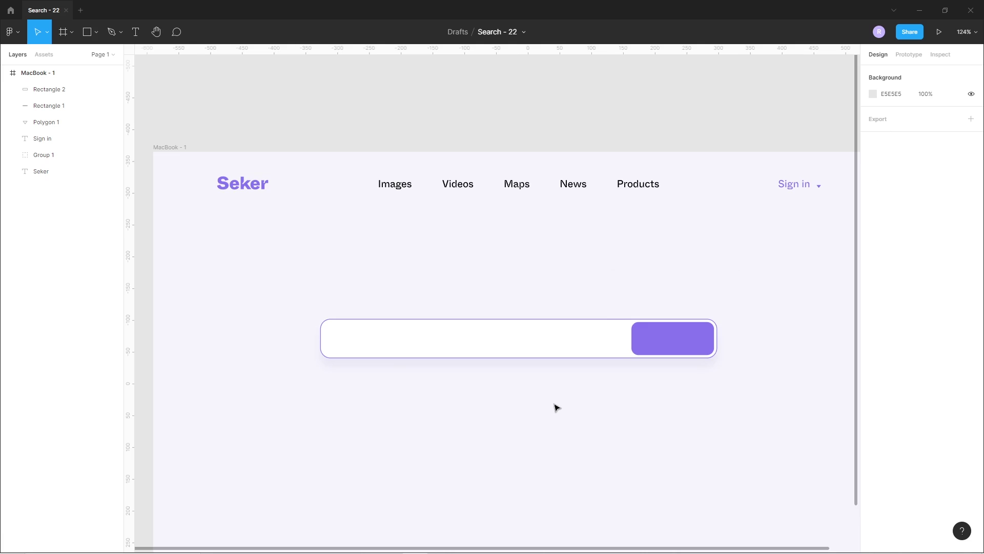
- Duplicate the search bar rectangle below itself at Y 350 and stretch the copy to a height of about 223
scroll(556, 406, down, 5)
mouse_move(591, 411)
mouse_down()
mouse_move(589, 384)
mouse_move(594, 400)
mouse_up()
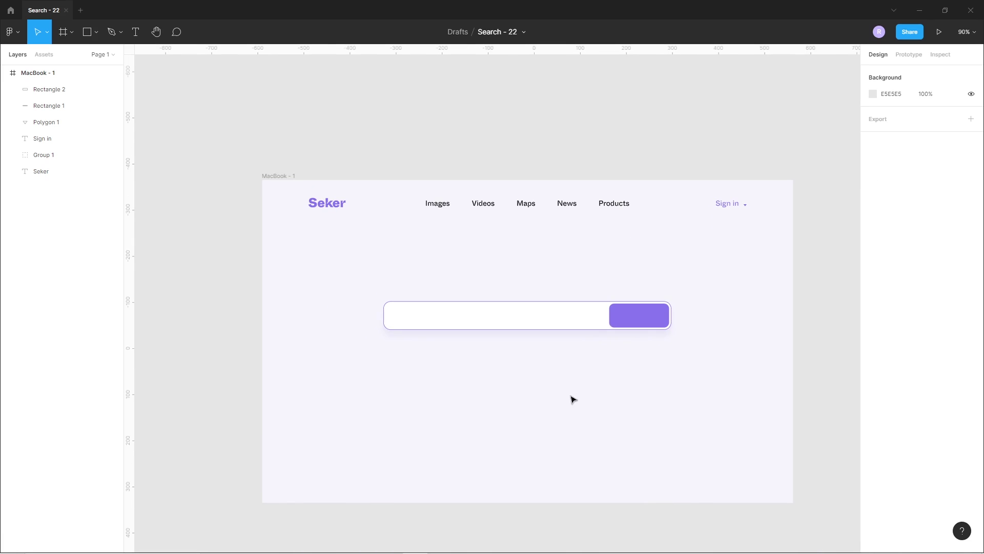
scroll(518, 381, up, 1)
drag(558, 325, 564, 356)
drag(550, 368, 550, 446)
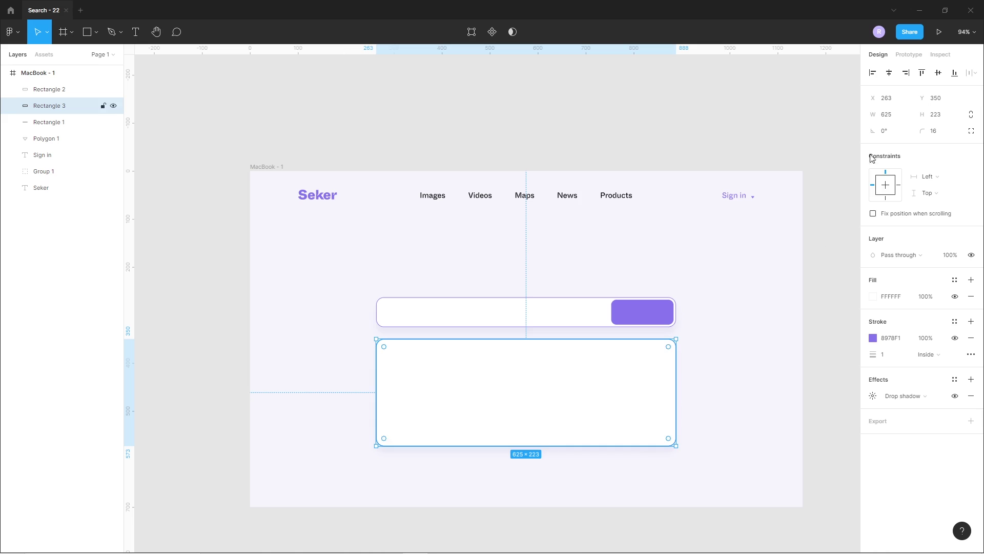
- Set the height of the large rectangle below the search bar to 228
click(943, 117)
text(228)
key(Return)
click(732, 359)
scroll(705, 369, down, 1)
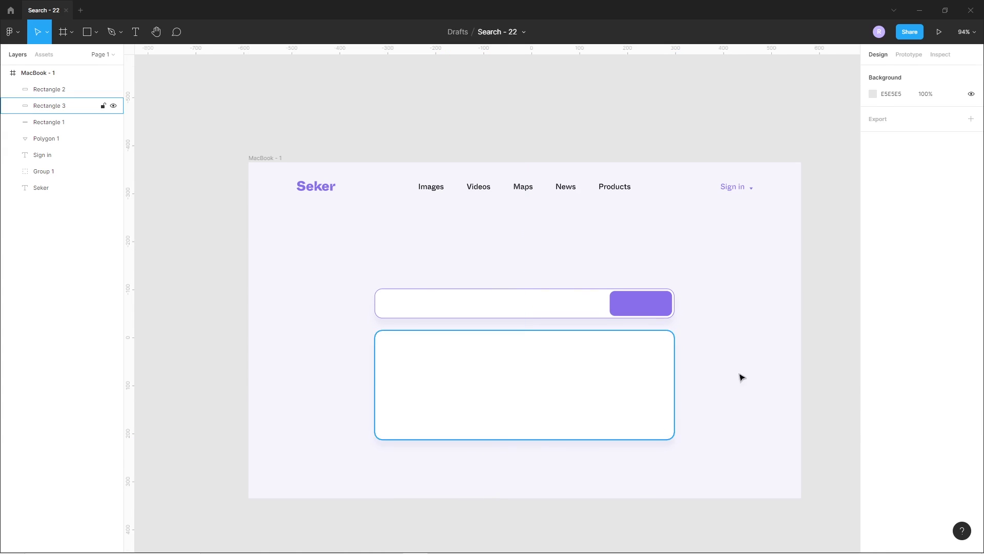
- Remove the stroke from the large rectangle below the search bar
click(611, 388)
click(971, 338)
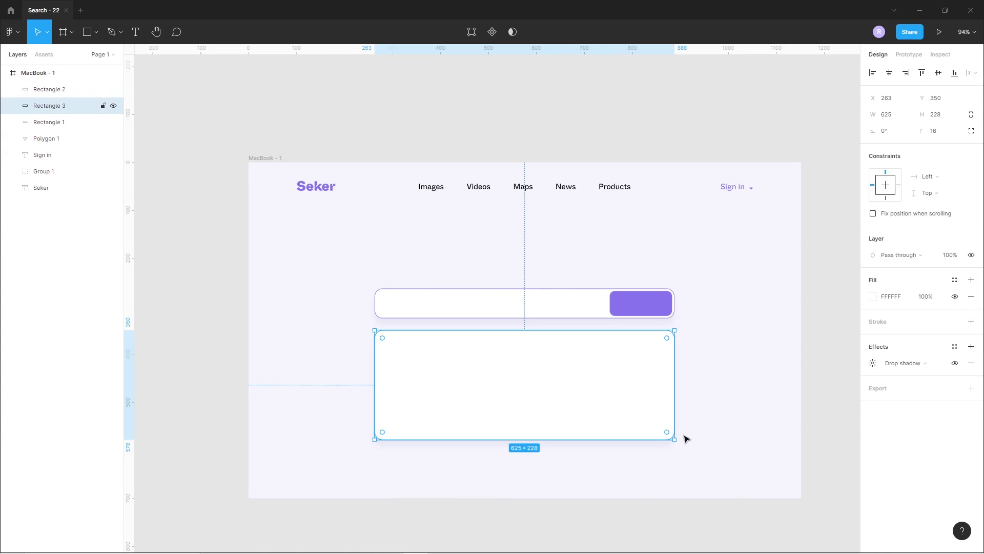
click(728, 500)
drag(717, 409, 690, 421)
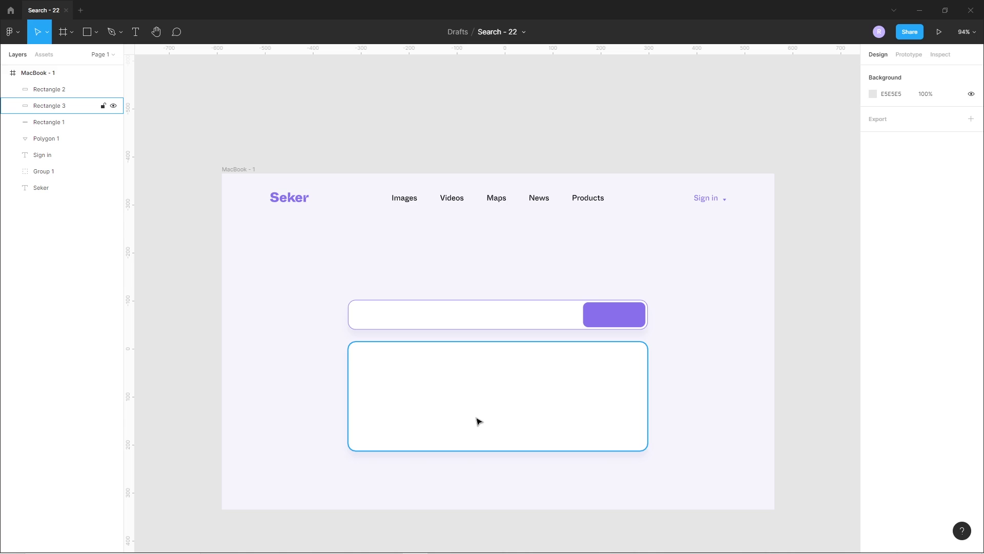
- Add the text "How to design" inside the search bar
scroll(564, 316, up, 5)
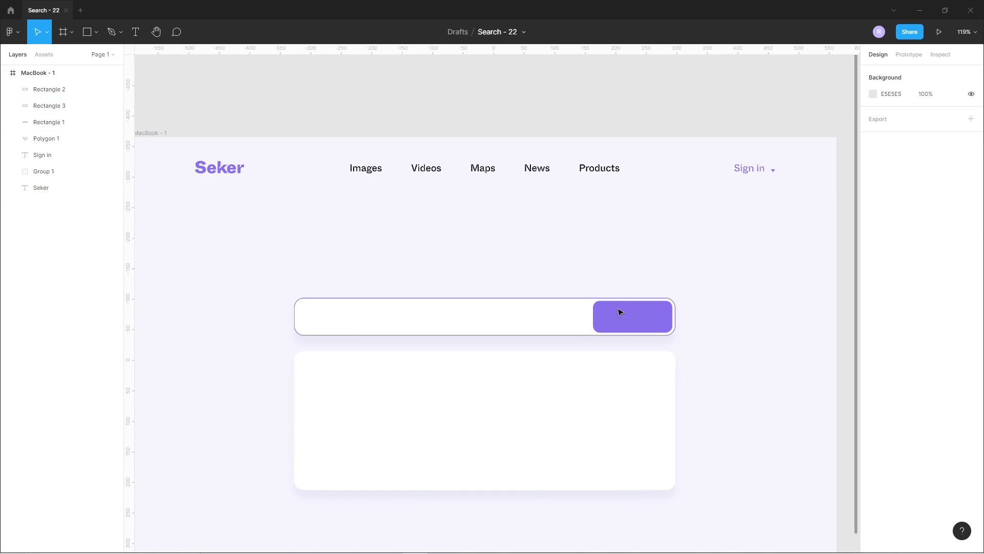
click(136, 31)
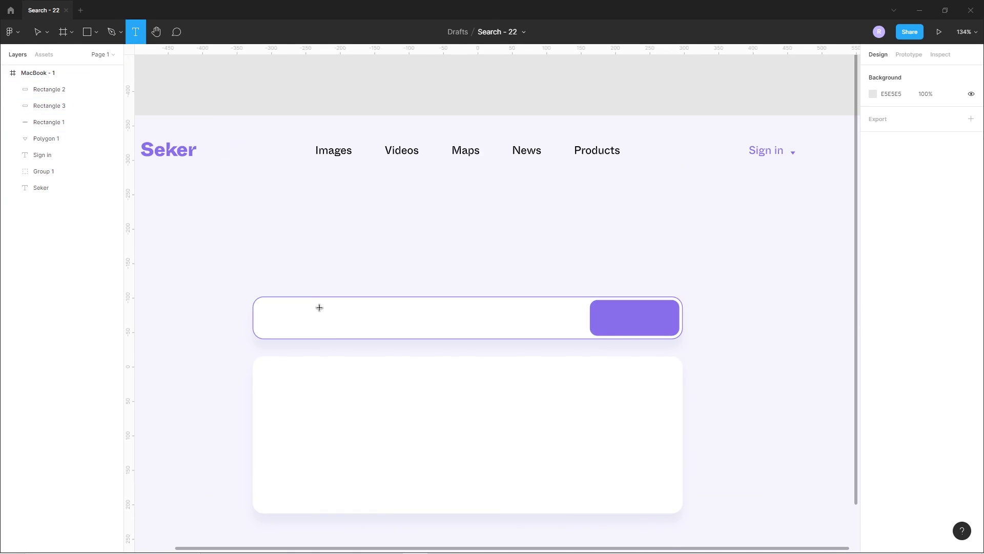
click(318, 313)
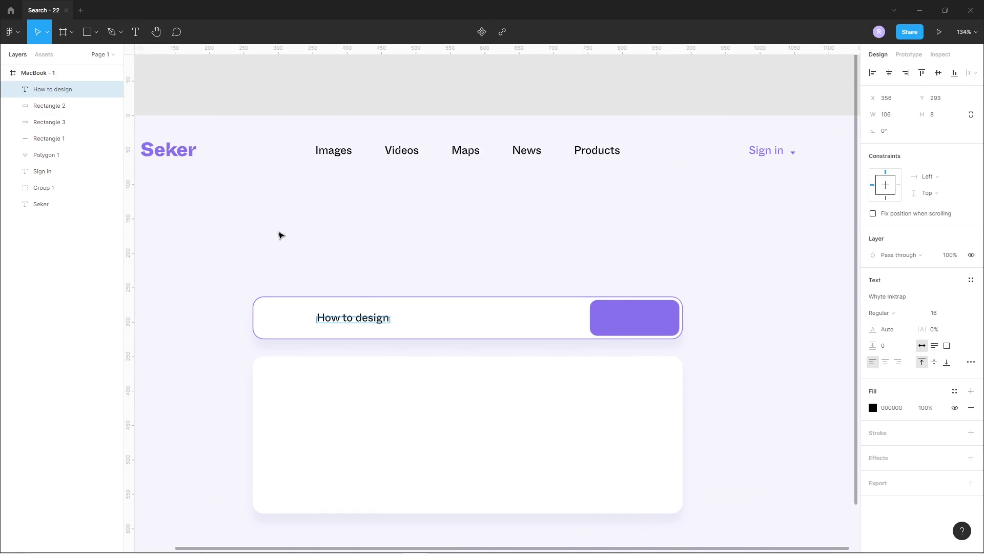
key(Escape)
- Fill the "How to design" text with the grey-purple 9893A6 and set its font size to 18
click(873, 408)
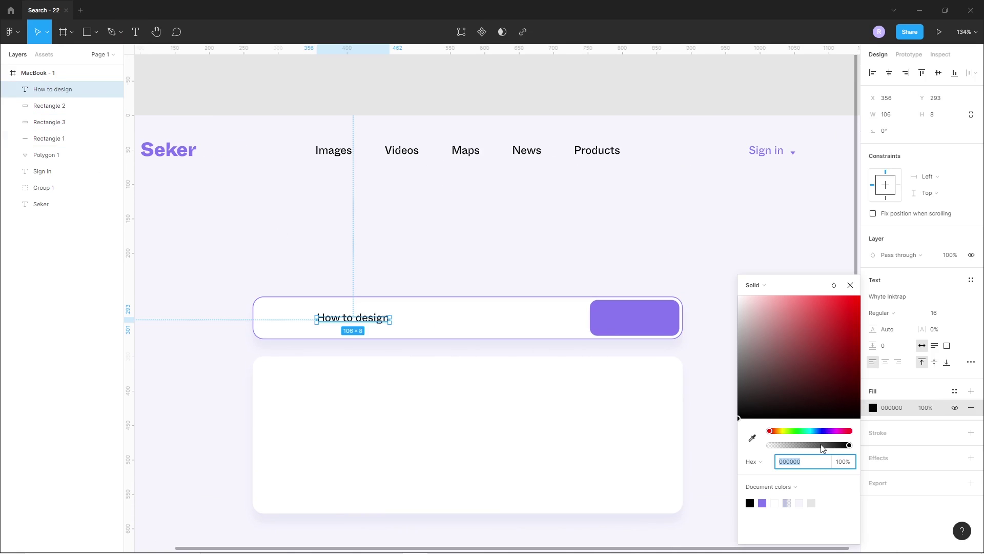
drag(746, 311, 752, 338)
click(826, 431)
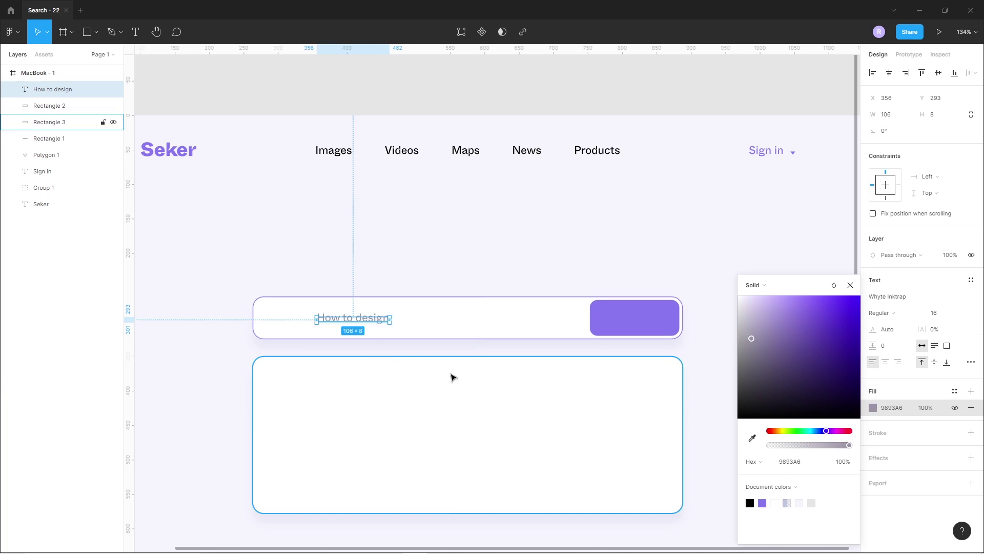
click(352, 325)
text(18)
key(Return)
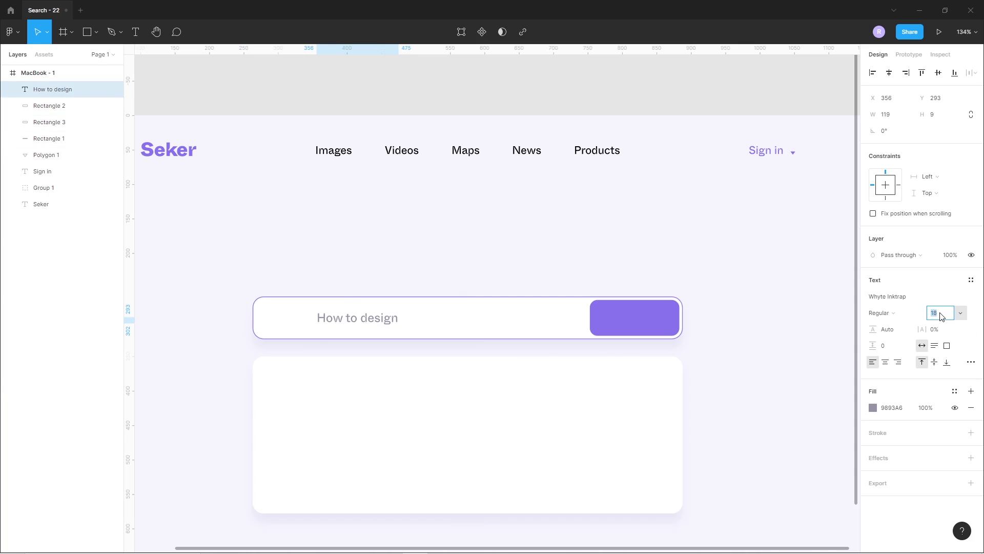
click(248, 345)
- Duplicate the "How to design" text, change the copy to "Search" and place it on the purple button
drag(327, 323, 531, 321)
click(201, 378)
double_click(530, 319)
text(Search)
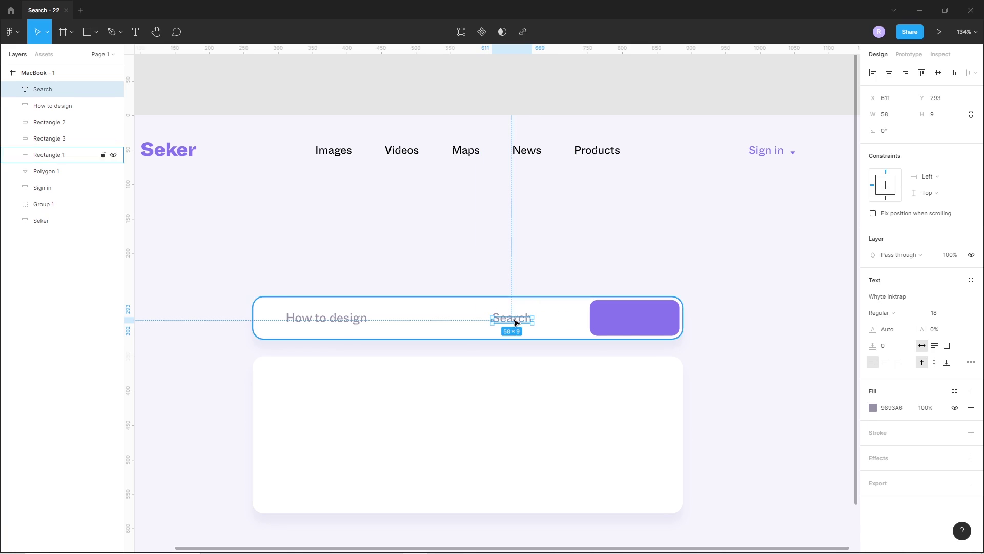
drag(519, 320, 652, 324)
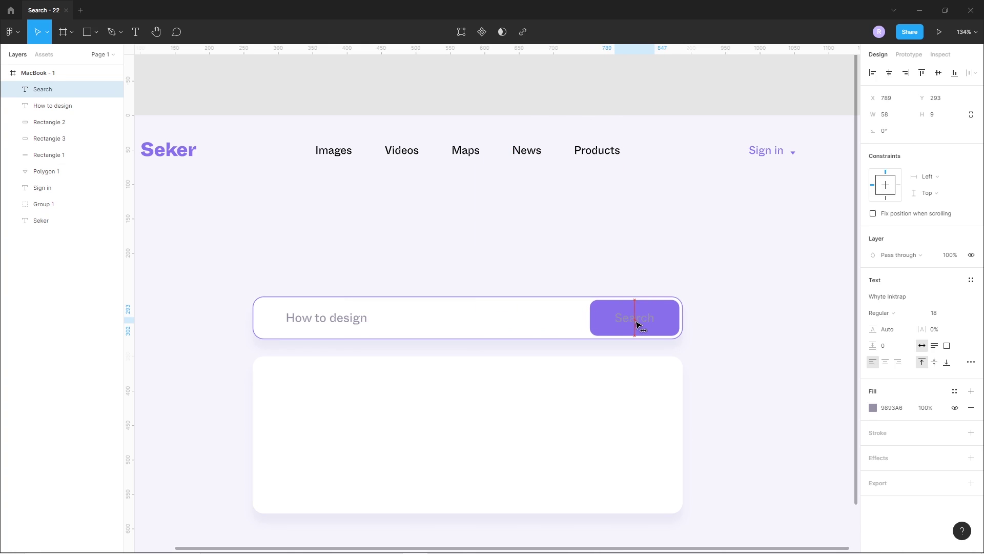
- Style the "Search" label with a white FFFFFF fill, a font size of 20 and the Bold weight
click(873, 408)
click(786, 341)
click(739, 296)
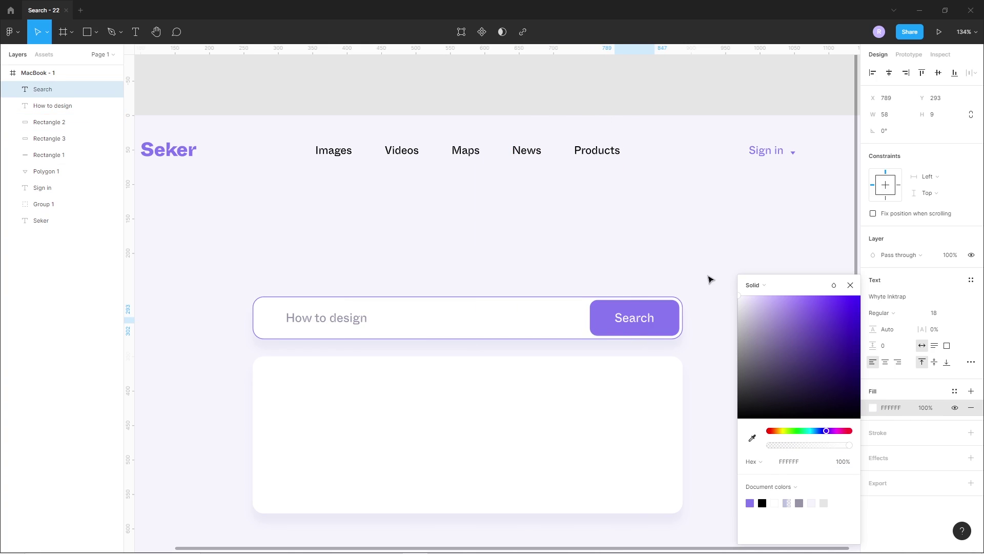
click(935, 316)
text(20)
key(Return)
click(876, 314)
click(887, 337)
- Centre the "Search" label on the purple button, then nudge it down to Y 293 for visual balance
shift+click(102, 122)
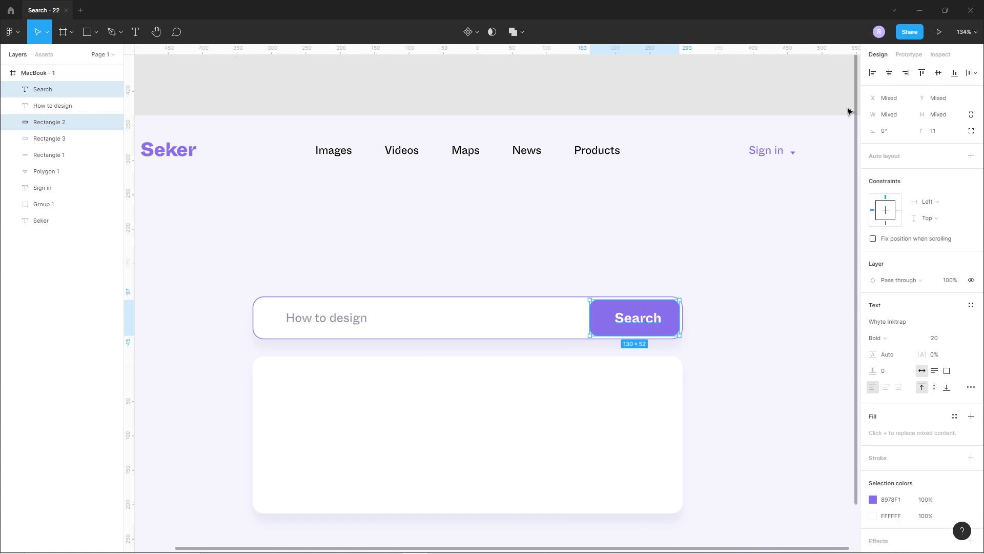
click(890, 72)
click(938, 72)
key(Escape)
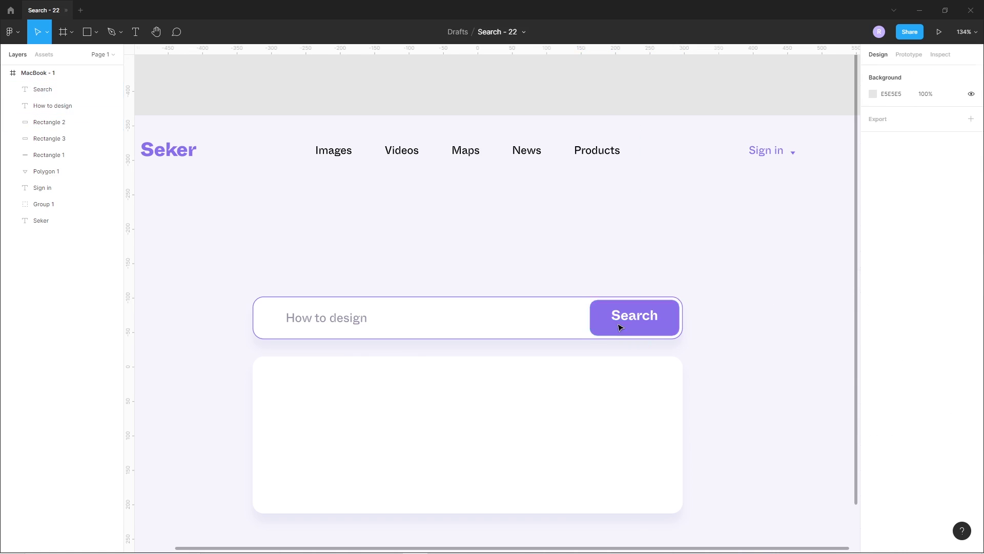
click(622, 314)
drag(622, 314, 623, 316)
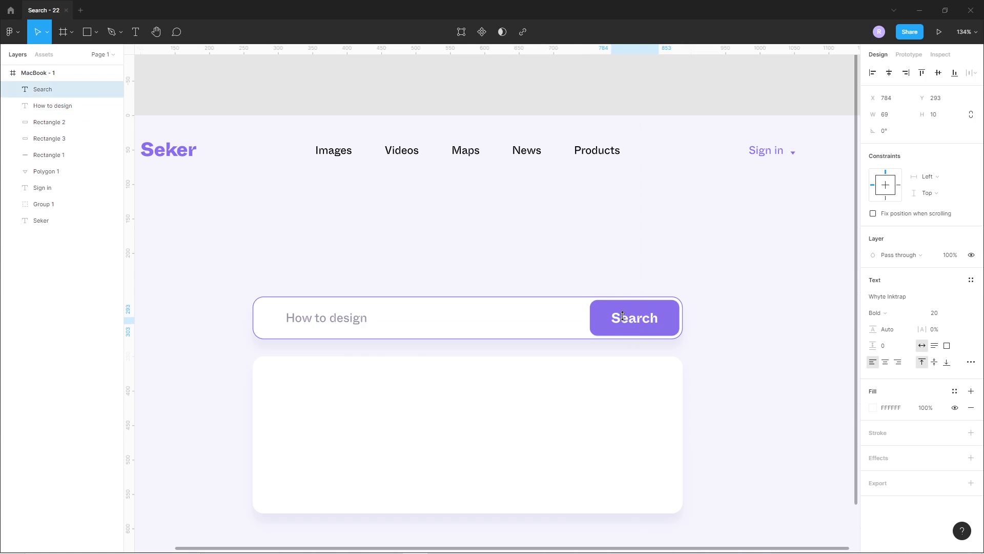
click(692, 369)
- Draw a circle about 18 × 18 inside the search bar, in front of the "How to design" text
scroll(537, 382, down, 4)
scroll(571, 355, left, 3)
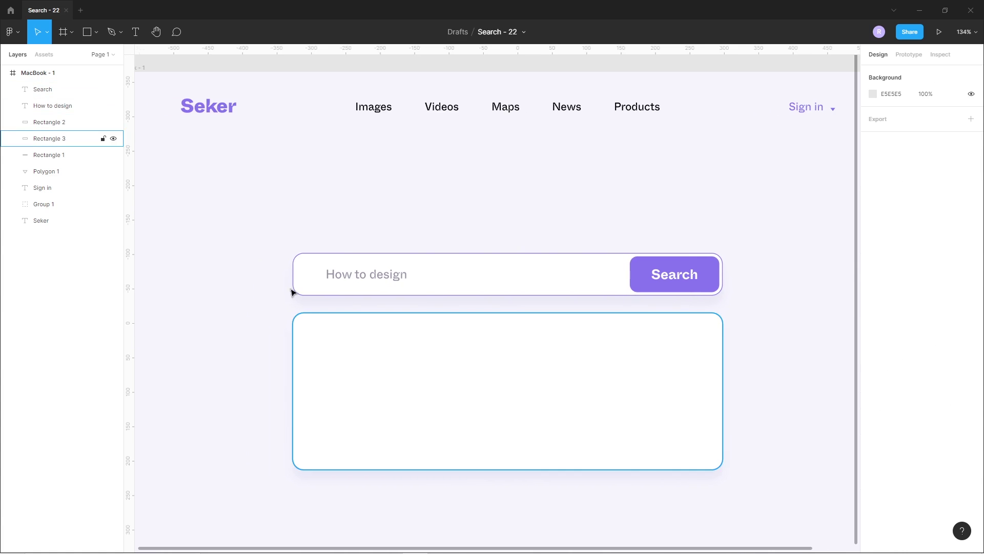
scroll(299, 268, up, 8)
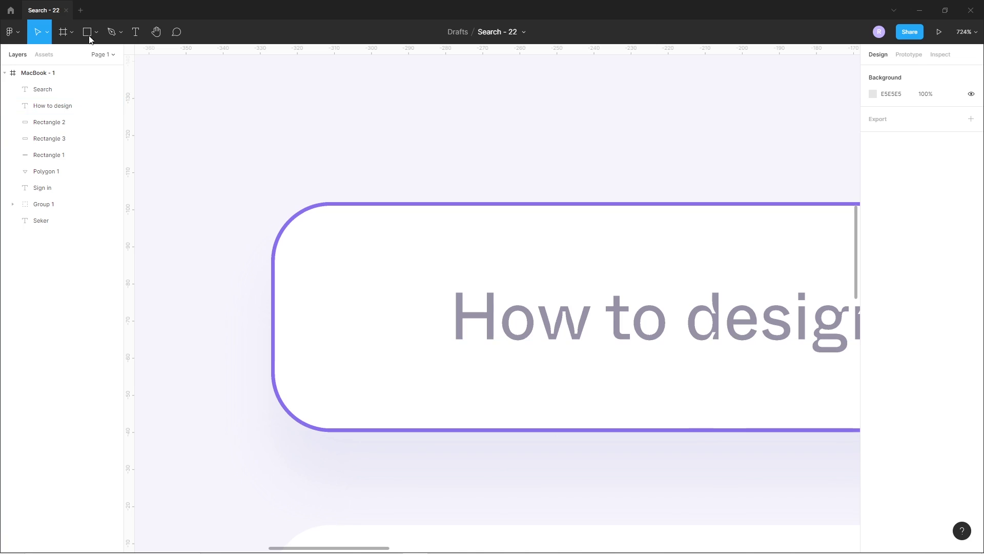
click(96, 32)
click(57, 93)
drag(352, 294, 384, 331)
- Turn the circle into an unfilled ring with a 2-wide stroke in the document's purple, 8978F1
click(971, 321)
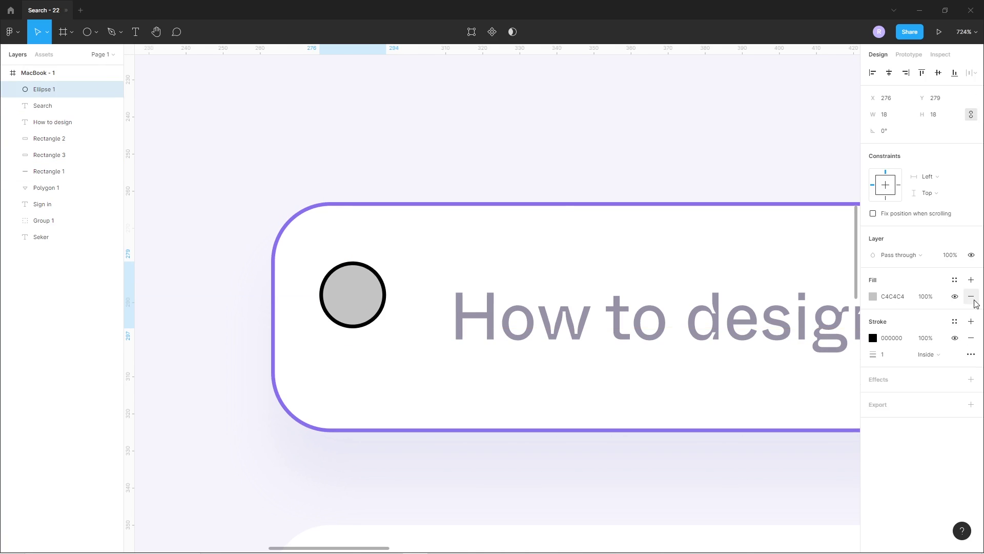
click(971, 297)
key(Up)
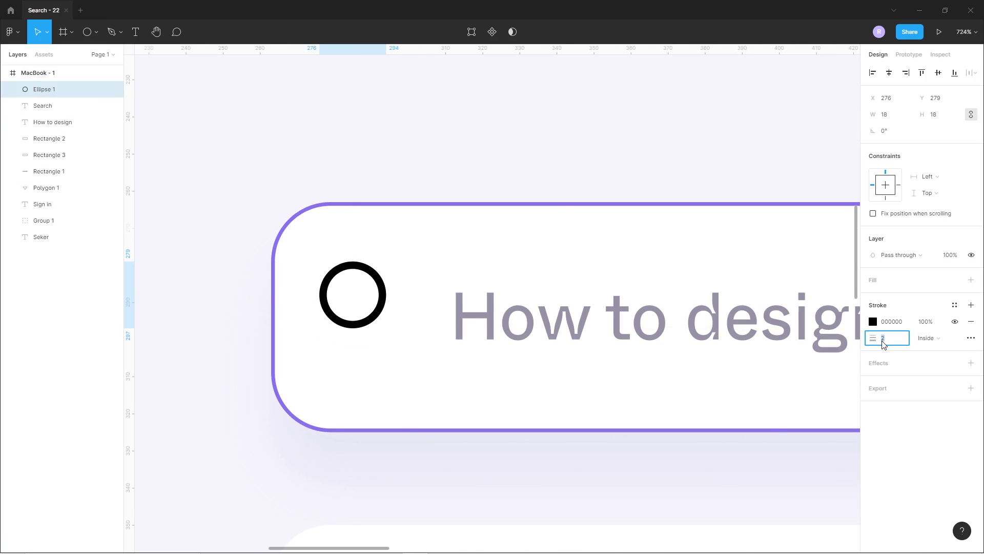
click(873, 321)
click(764, 503)
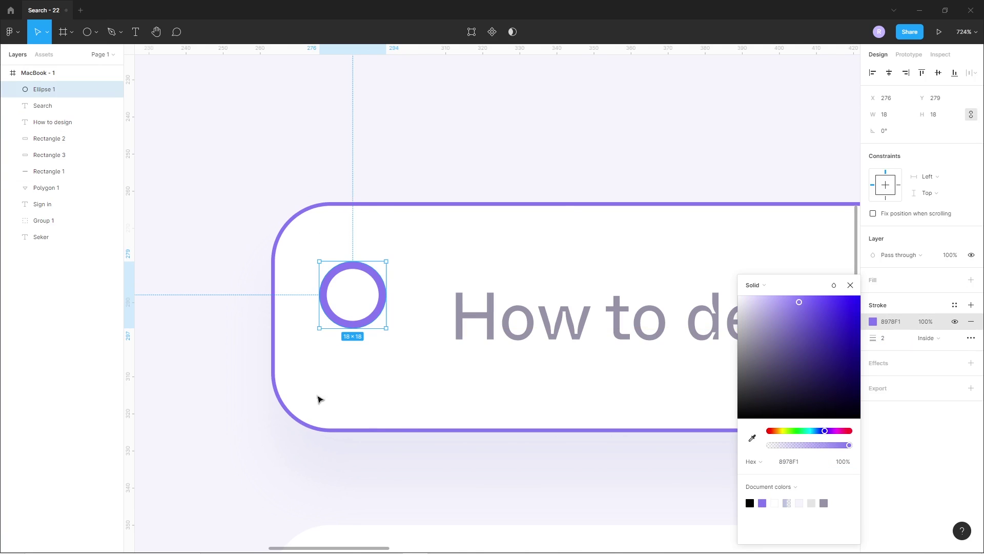
click(241, 352)
- Draw a vertical handle line about 11 long down from the ring, with a 2-wide stroke in purple 8978F1
click(356, 323)
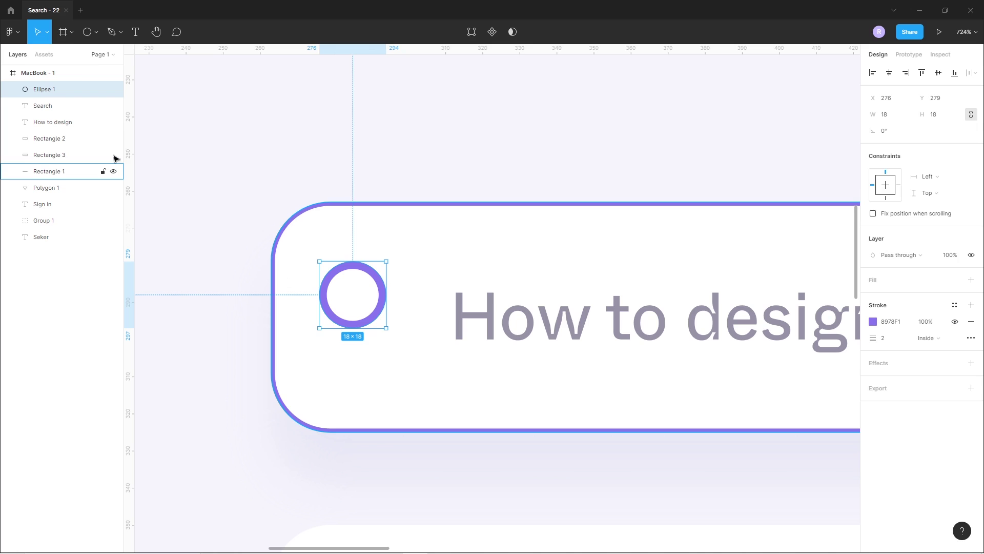
click(96, 32)
click(76, 71)
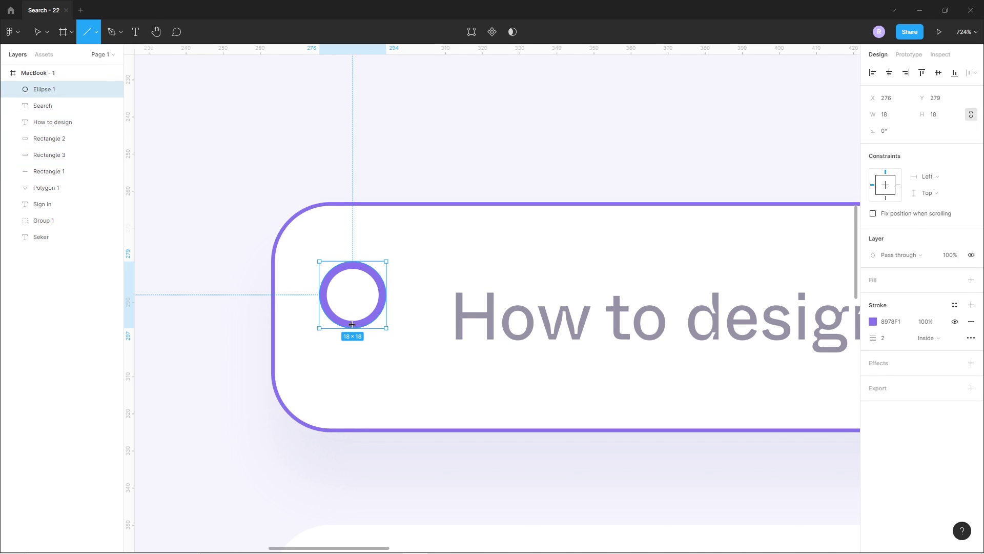
mouse_move(351, 323)
mouse_down()
mouse_move(358, 374)
mouse_move(357, 367)
mouse_up()
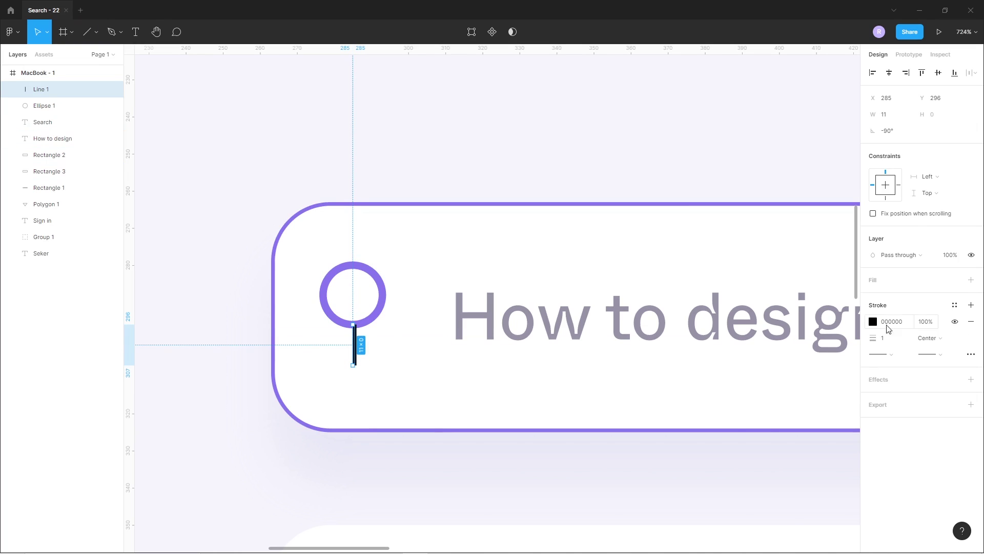
click(873, 321)
click(751, 503)
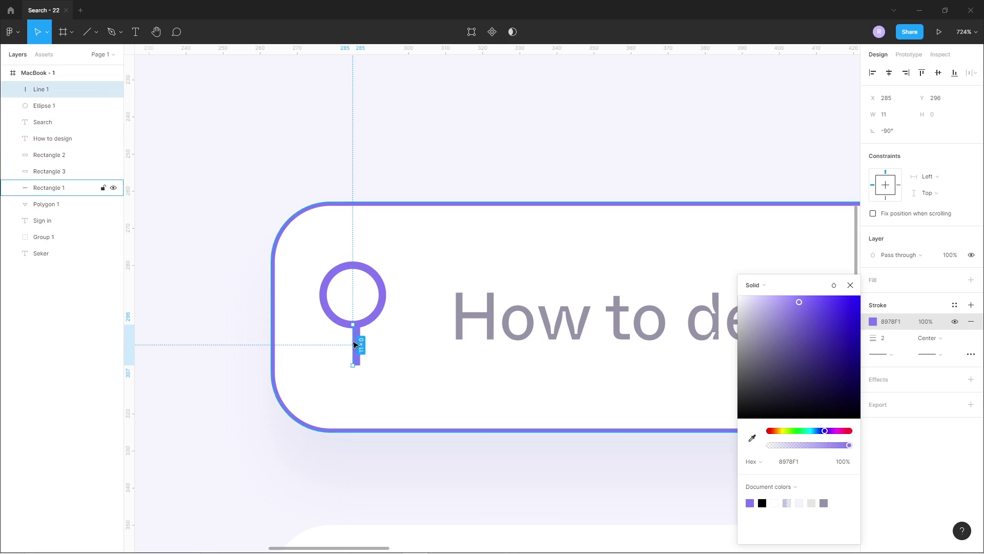
- Select the ring and its handle line together and enlarge them to about 26 × 40
shift+click(369, 322)
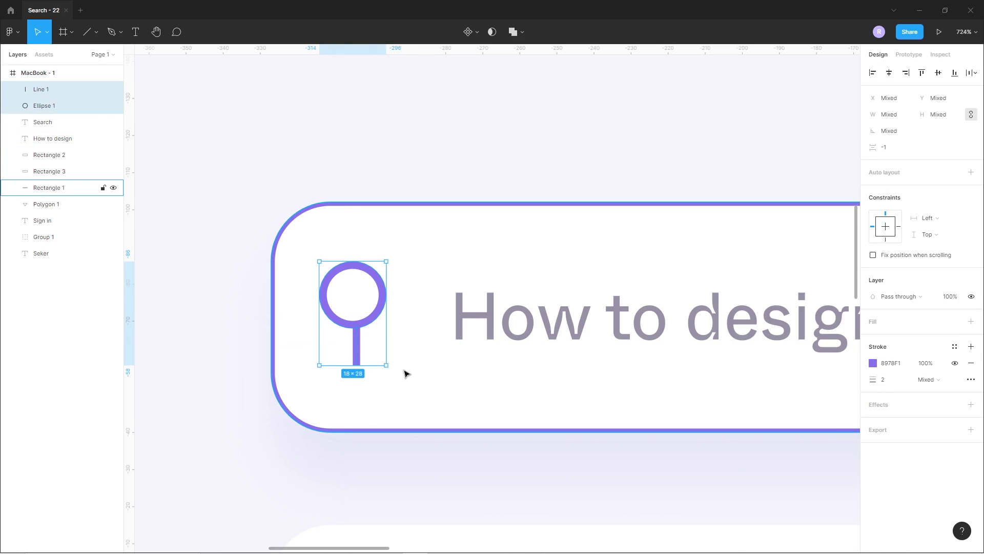
drag(387, 365, 402, 380)
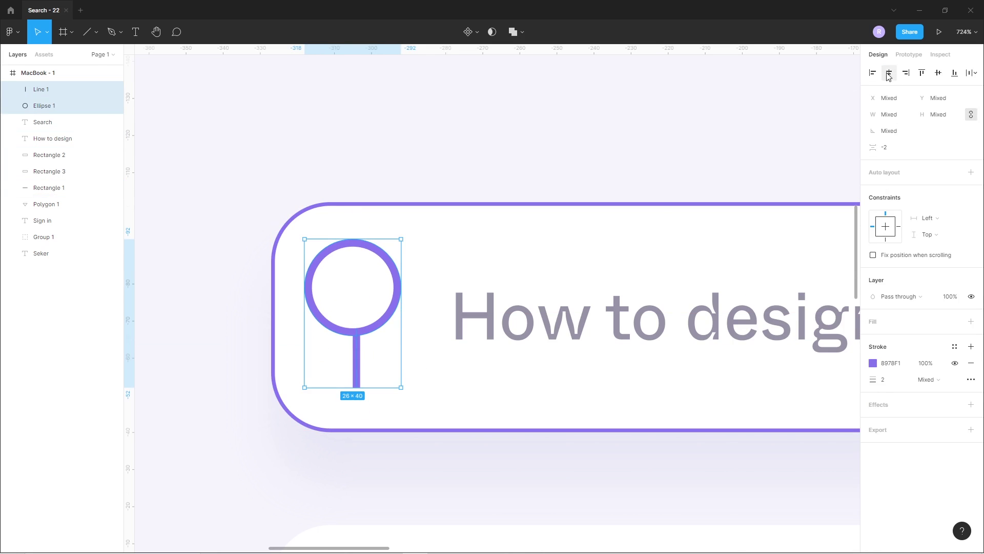
- Centre the vertical handle line horizontally beneath the ring inside the search bar
click(408, 381)
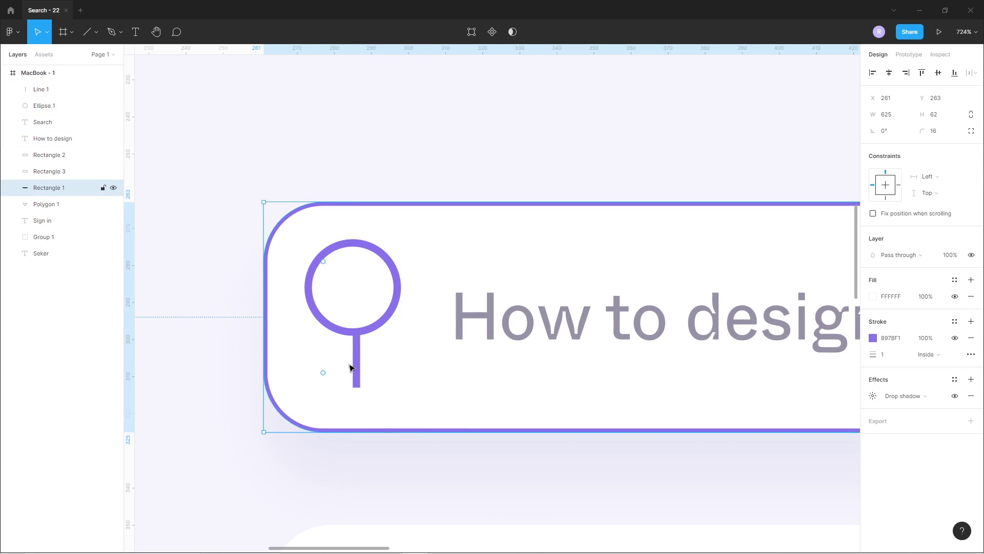
drag(357, 368, 353, 368)
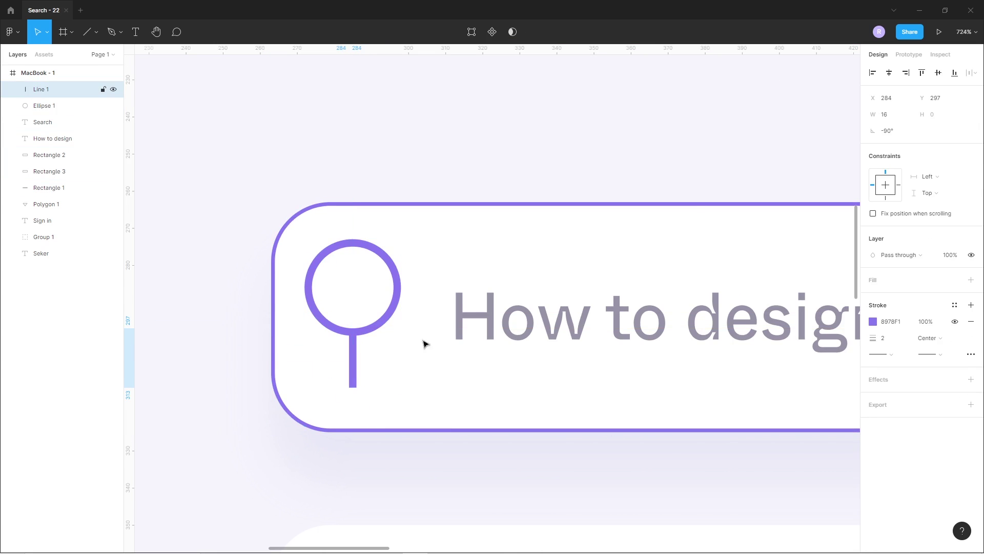
shift+click(385, 323)
key(ctrl+g)
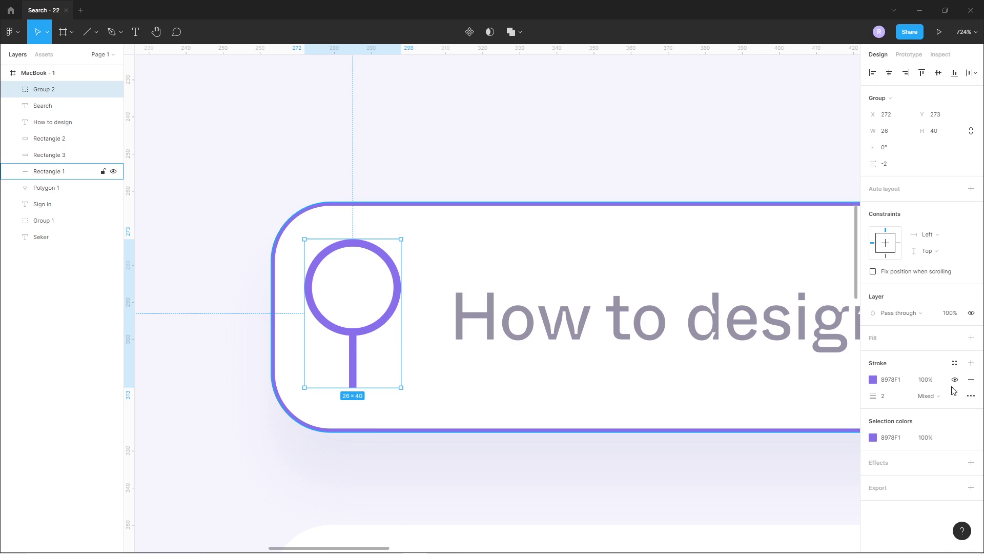
key(ctrl+shift+g)
- Give the handle line below the ring rounded end caps on both ends
click(329, 374)
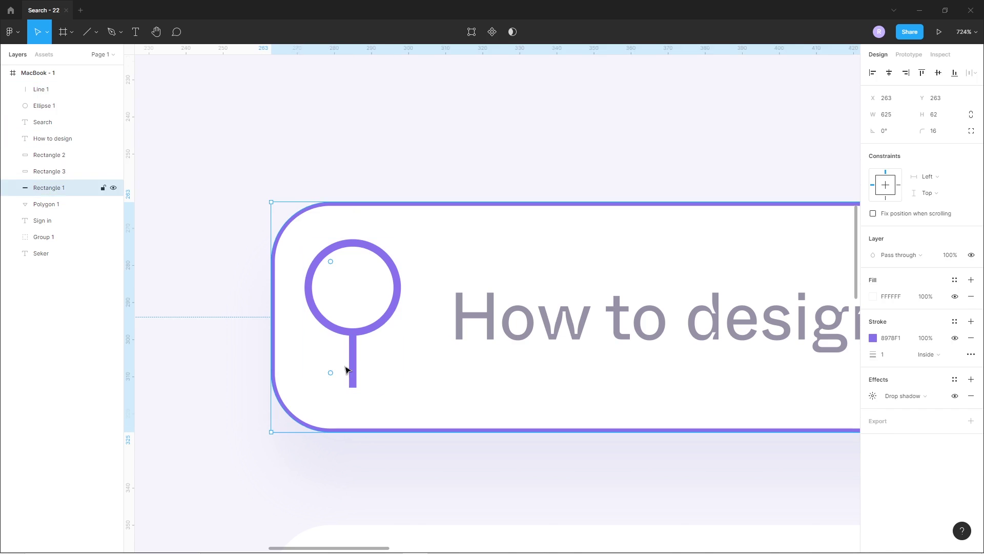
click(353, 373)
click(941, 358)
click(895, 421)
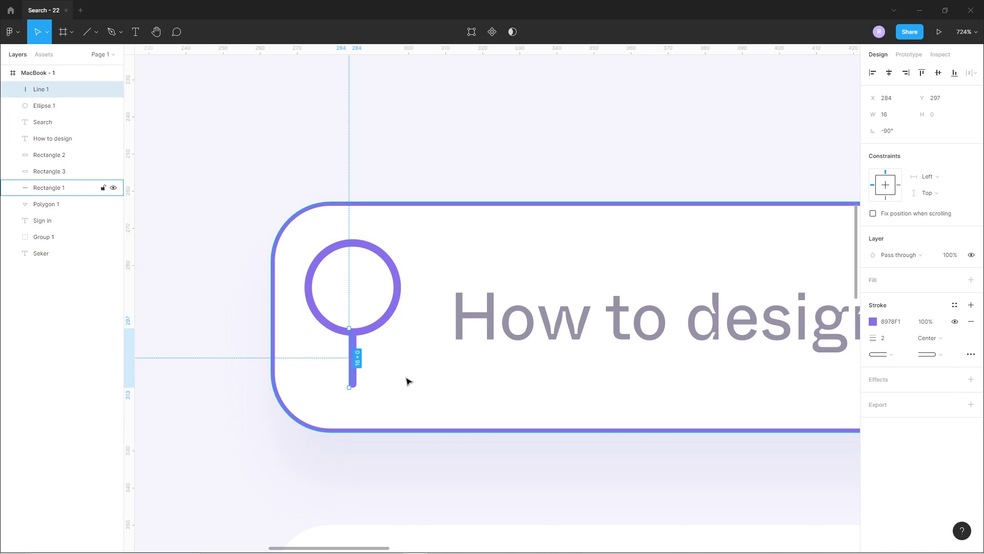
- Group the ring with its handle line and scale the group down to about 16 × 24.62
shift+click(371, 326)
key(ctrl+g)
drag(399, 388, 380, 353)
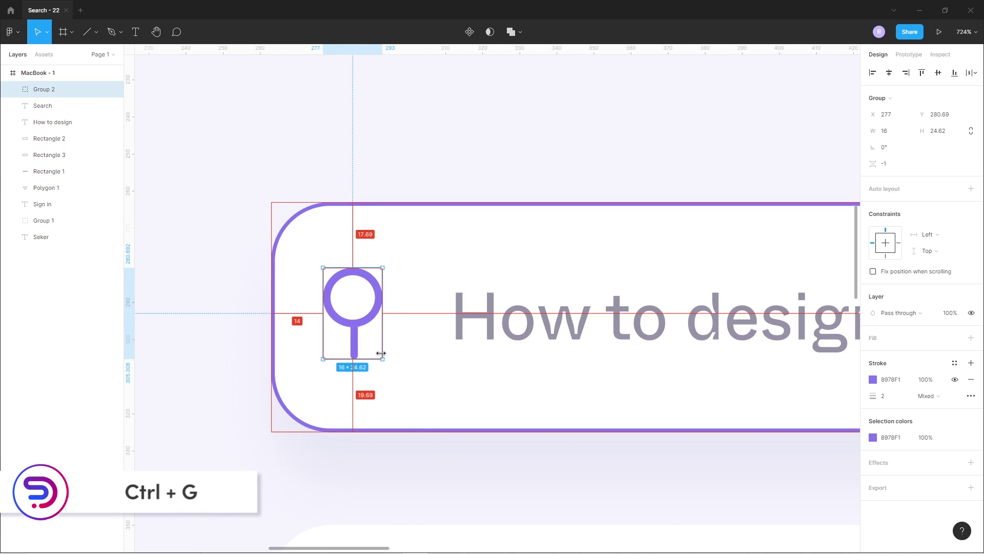
- Rotate the magnifier group to 45° and nudge it slightly down and right inside the search bar
drag(386, 266, 340, 246)
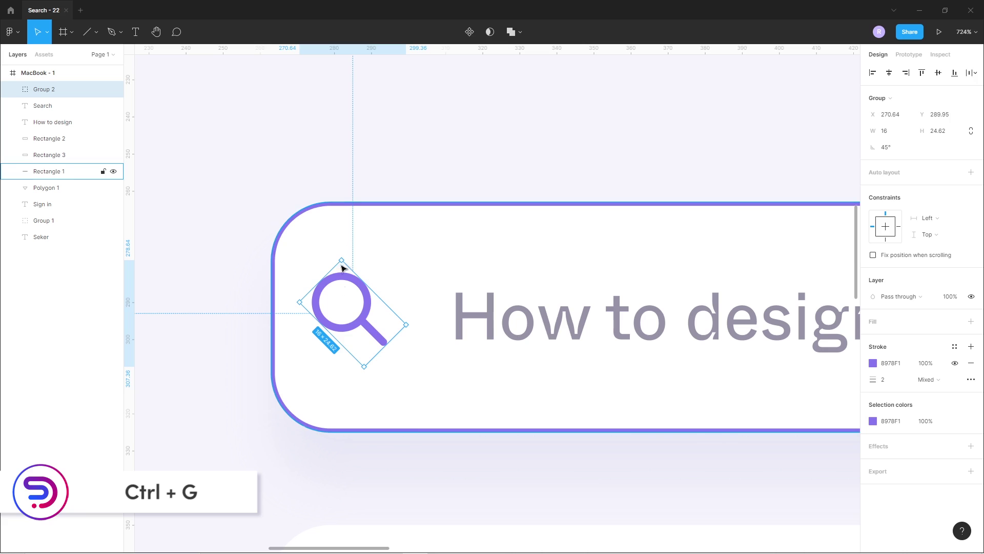
key(Down)
key(Down)
key(Down)
key(Right)
key(Right)
key(Right)
key(Right)
drag(420, 334, 417, 336)
- Shorten the magnifier's diagonal handle a little at its free end
click(434, 369)
scroll(434, 369, down, 5)
scroll(434, 372, up, 6)
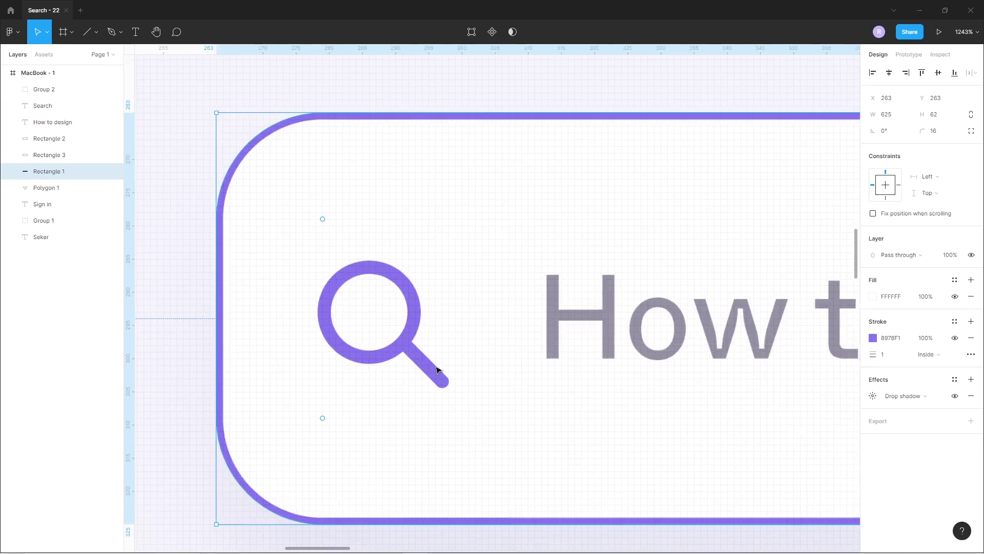
scroll(434, 369, up, 4)
click(441, 374)
double_click(471, 392)
drag(488, 435, 466, 418)
scroll(467, 416, down, 5)
- Select the magnifier's ring and handle together, scale them down slightly and group them
key(ctrl+a)
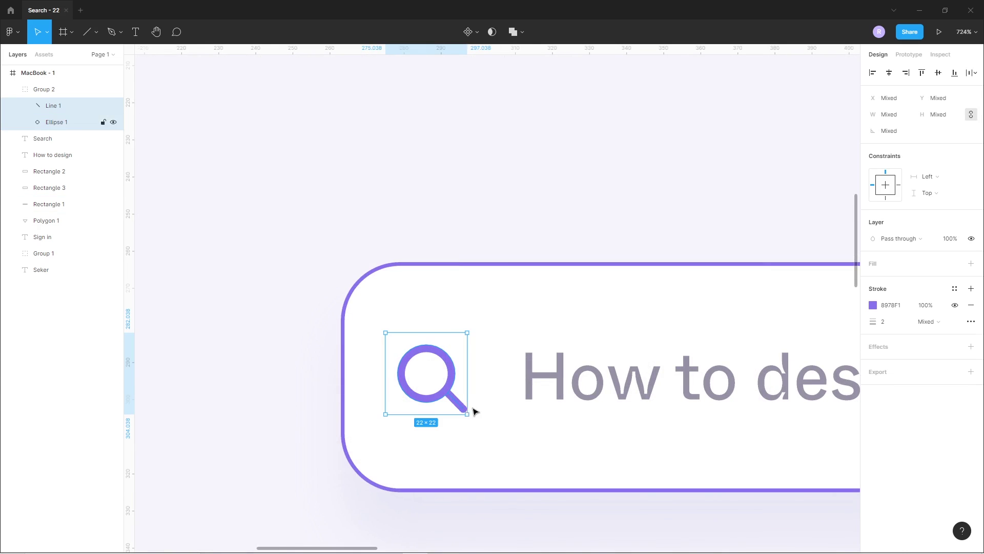
drag(467, 414, 468, 374)
key(ctrl+g)
shift+click(475, 303)
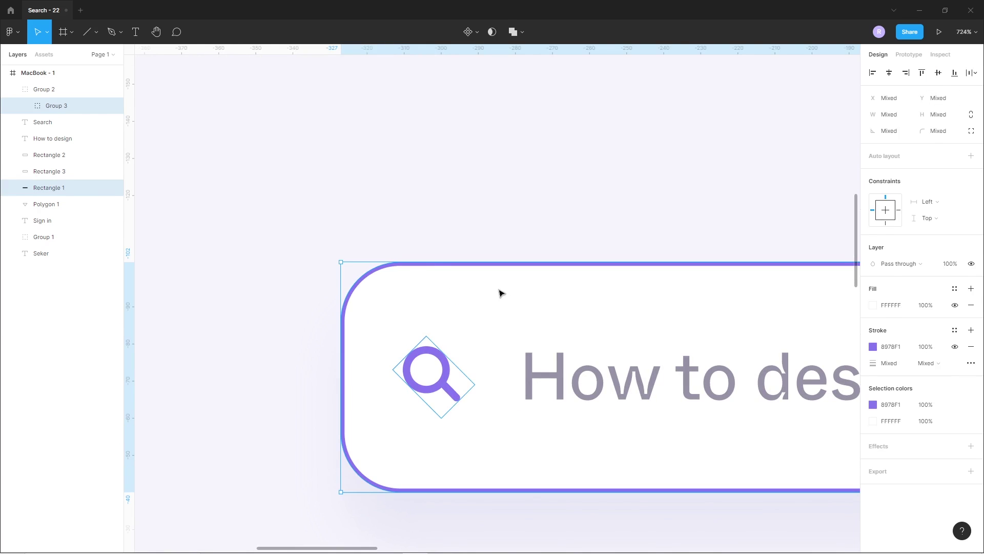
shift+click(439, 346)
scroll(439, 379, down, 7)
scroll(444, 379, up, 6)
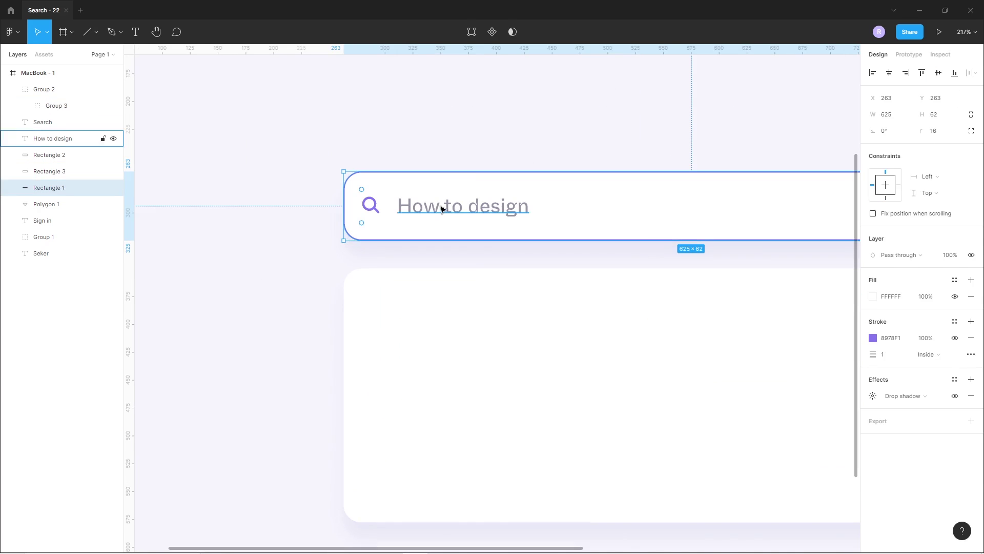
- Copy the search bar's "How to design" text into the panel, and add a second copy reading "How to work hard"
click(454, 205)
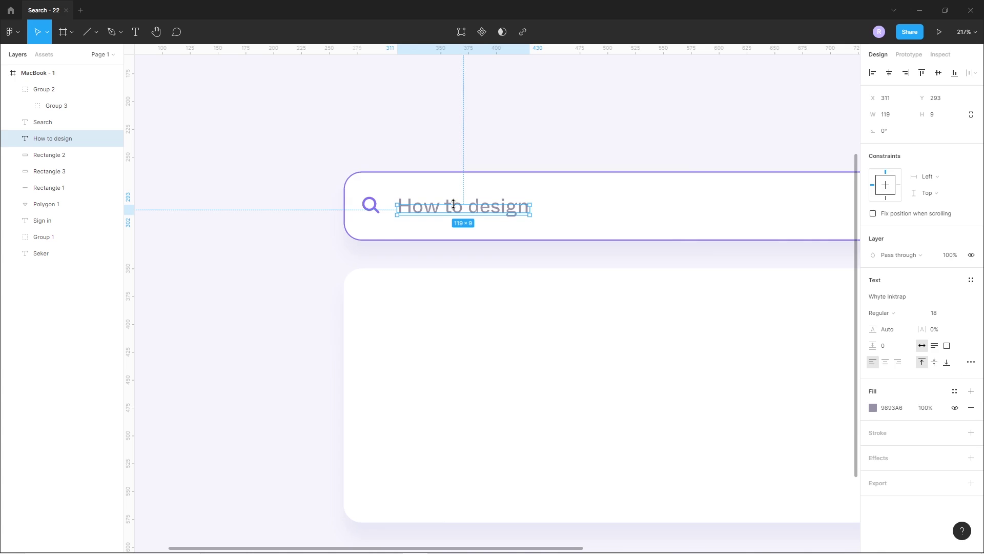
drag(459, 216, 550, 347)
double_click(479, 349)
text(wor)
- Duplicate the "How to work hard" line below itself and reword the copy as "How to choose font"
drag(479, 348, 602, 408)
double_click(488, 397)
text(choose font)
key(Escape)
- Duplicate the "How to choose font" line, reword the copy as "How to choose color palette" and place it near the panel's lower edge
drag(486, 398, 486, 455)
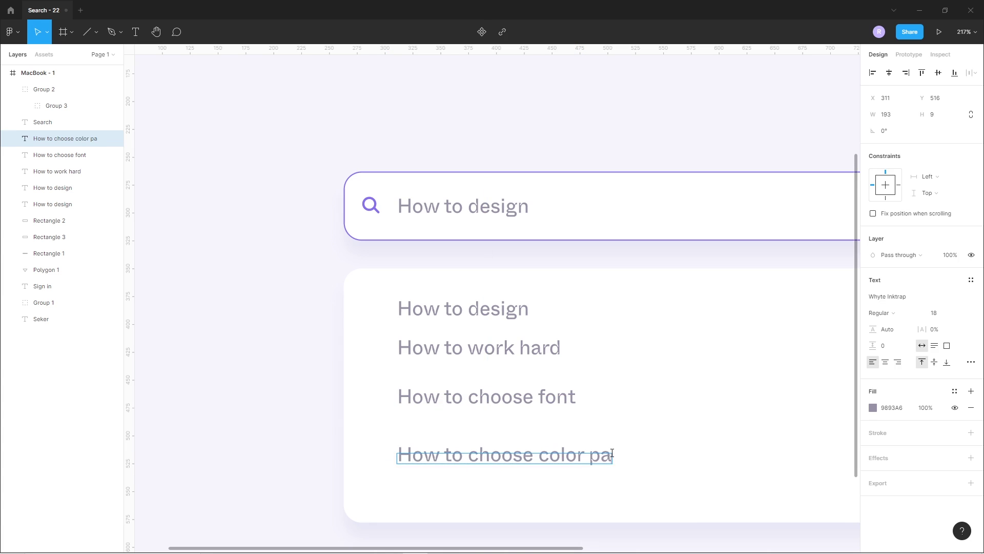
text(tte)
key(Escape)
scroll(585, 505, down, 1)
drag(497, 448, 502, 466)
double_click(629, 462)
key(Escape)
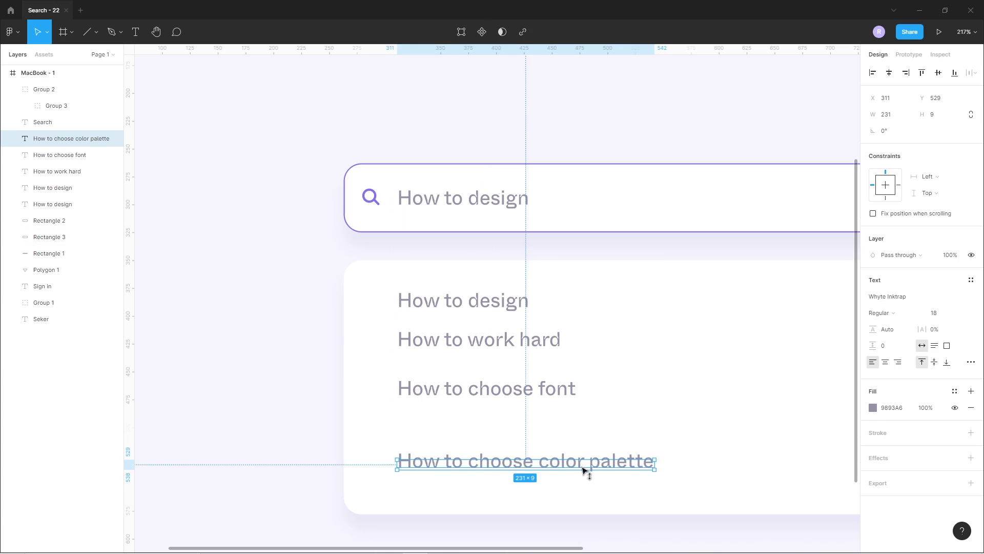
drag(585, 471, 580, 480)
- Move the panel's first suggestion, "How to design", slightly upward
shift+click(488, 389)
shift+click(480, 339)
shift+click(517, 300)
click(517, 300)
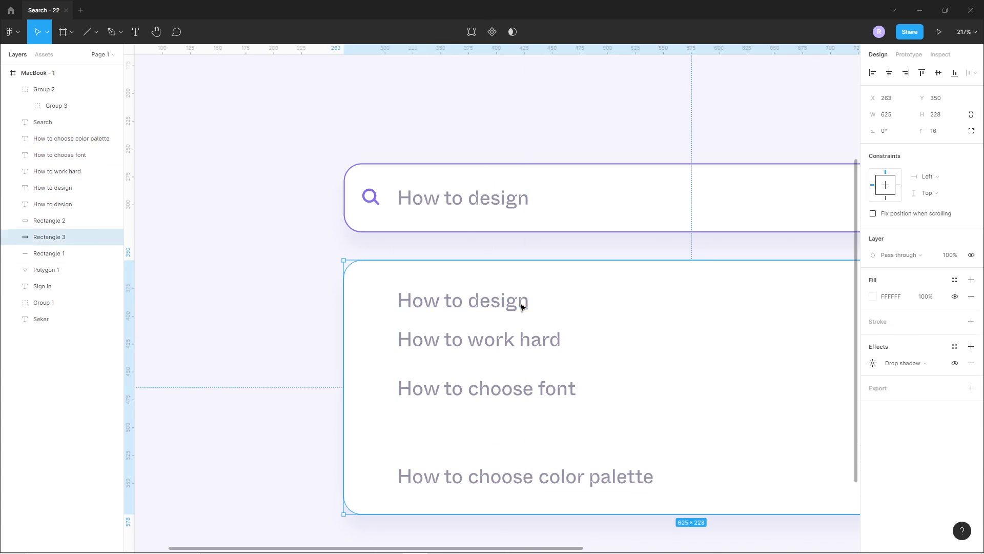
scroll(462, 318, down, 1)
scroll(505, 321, right, 5)
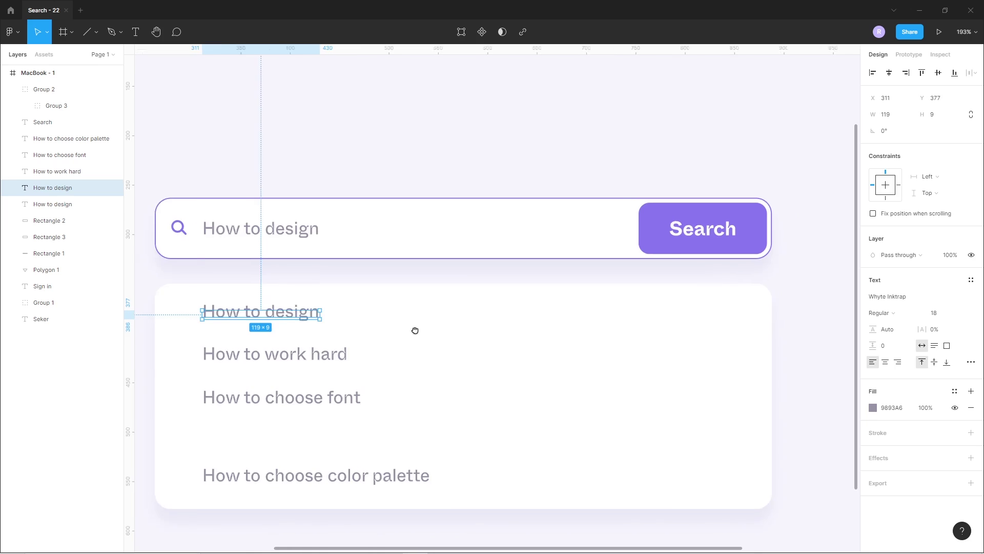
click(404, 325)
- Draw a rectangle about 603 × 39 across the panel over its first suggestion
click(103, 35)
key(r)
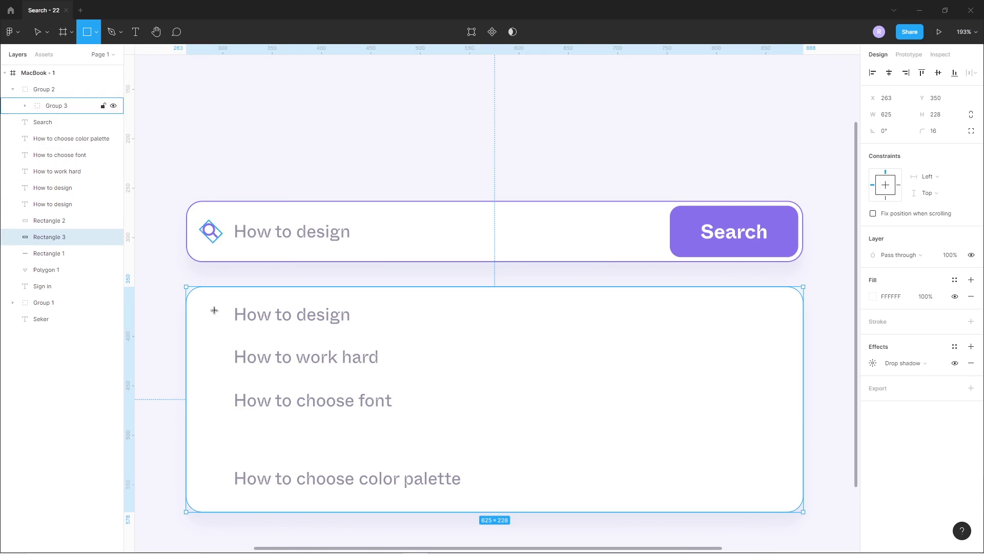
drag(193, 296, 790, 335)
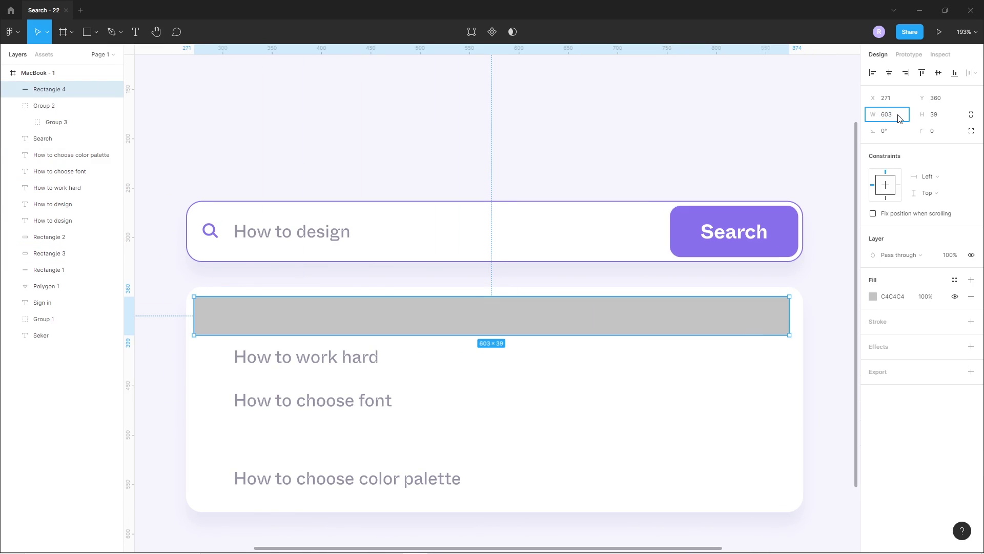
- Set the new rectangle's size to 605 wide and 57 high
text(605)
key(Tab)
text(49)
key(Return)
key(Up)
key(Up)
key(Up)
key(Up)
key(Up)
key(Up)
key(Up)
key(Up)
click(554, 291)
click(568, 339)
- Fill the rectangle with the Search button's purple, 8978F1, at 8% opacity
click(873, 296)
click(752, 438)
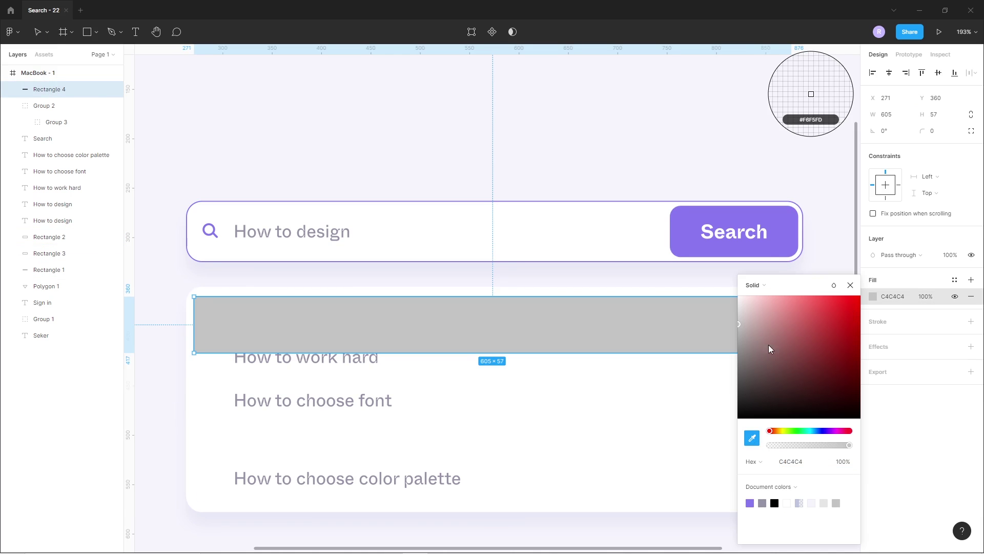
click(780, 235)
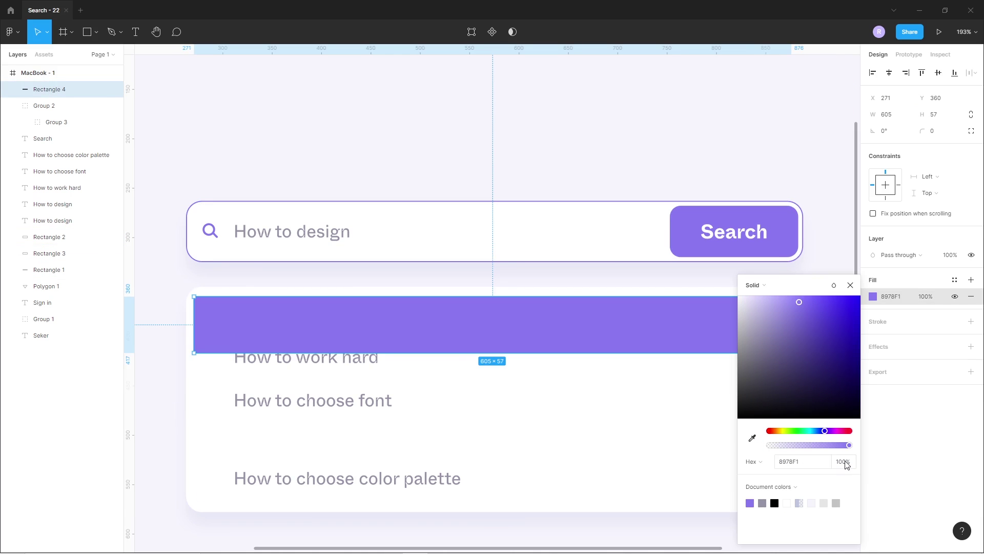
text(8)
key(Return)
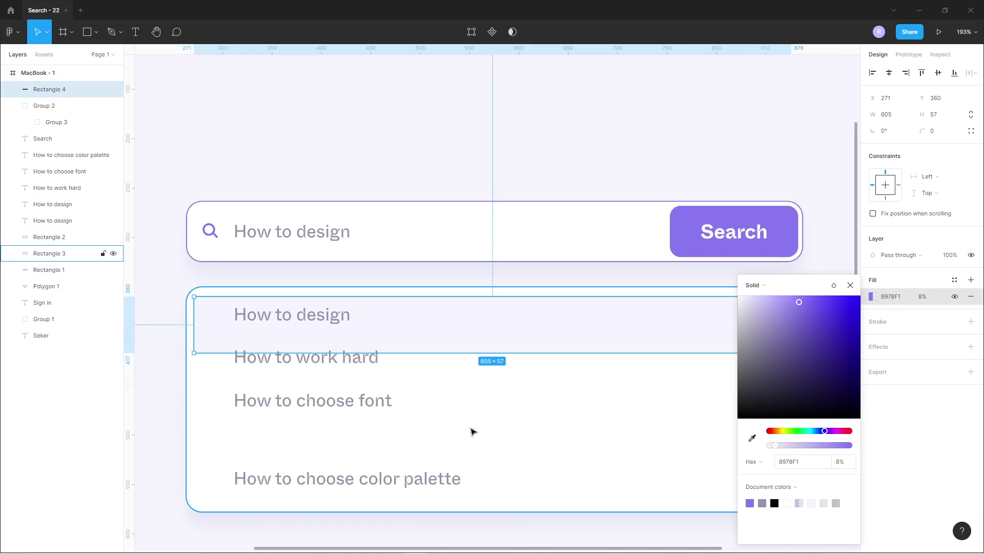
- Centre the light purple highlight rectangle horizontally on the white panel
click(445, 380)
ctrl+scroll(443, 385, down, 2)
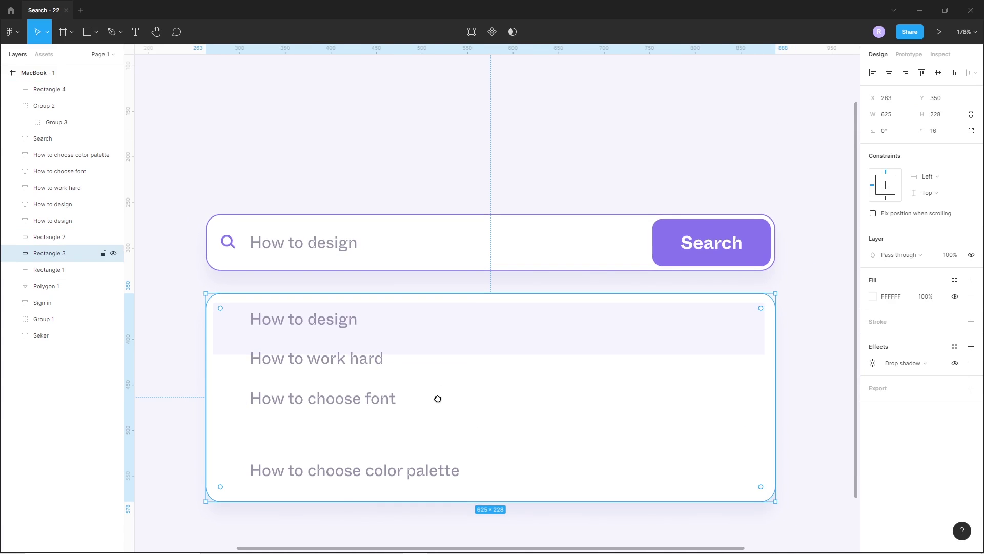
scroll(450, 370, down, 3)
click(335, 272)
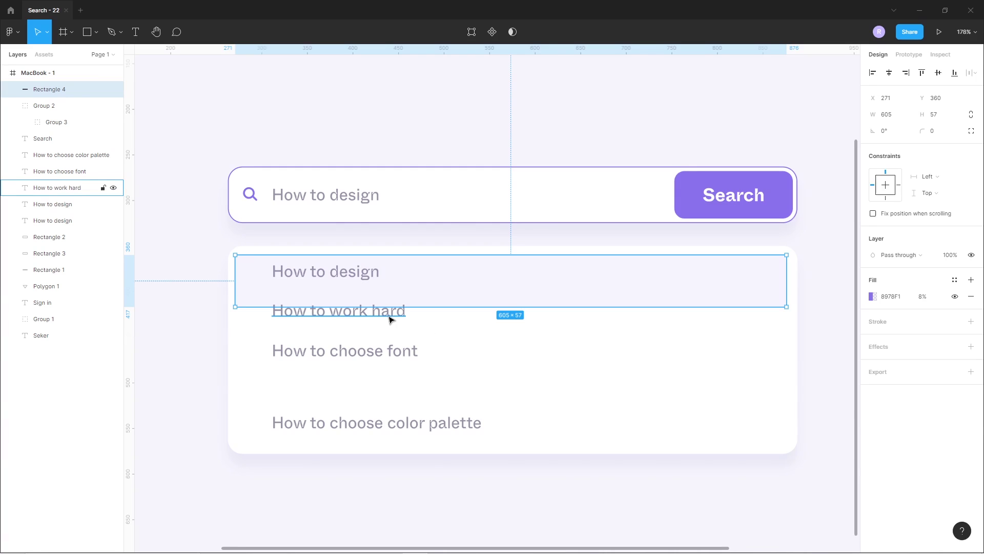
shift+click(699, 345)
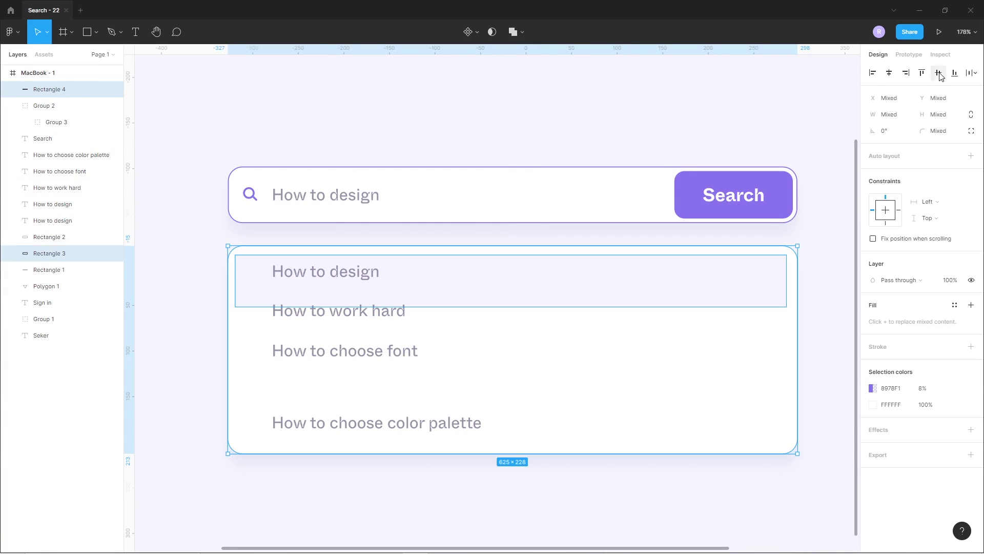
click(892, 77)
- Nudge the highlight rectangle down by 1 and set its corner radius to 5
click(644, 277)
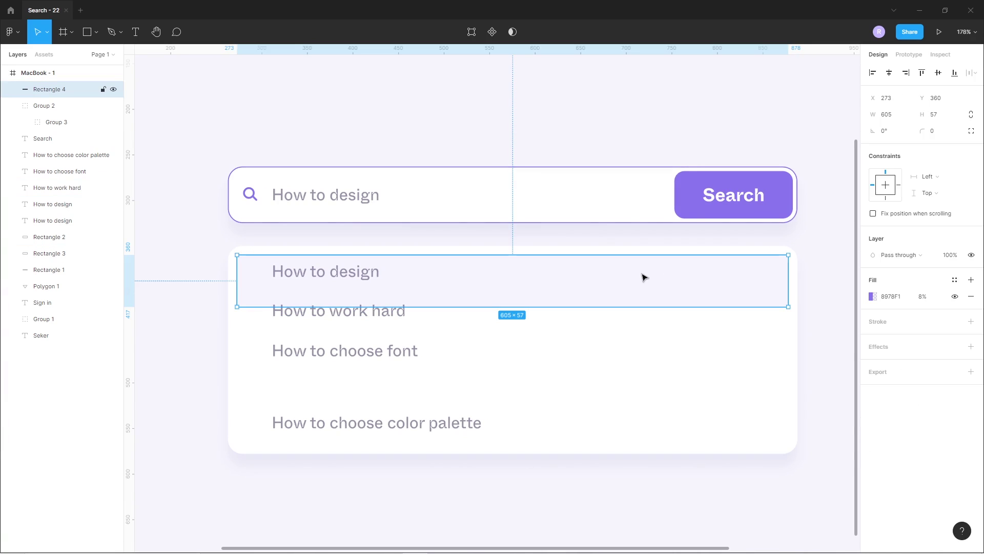
key(Down)
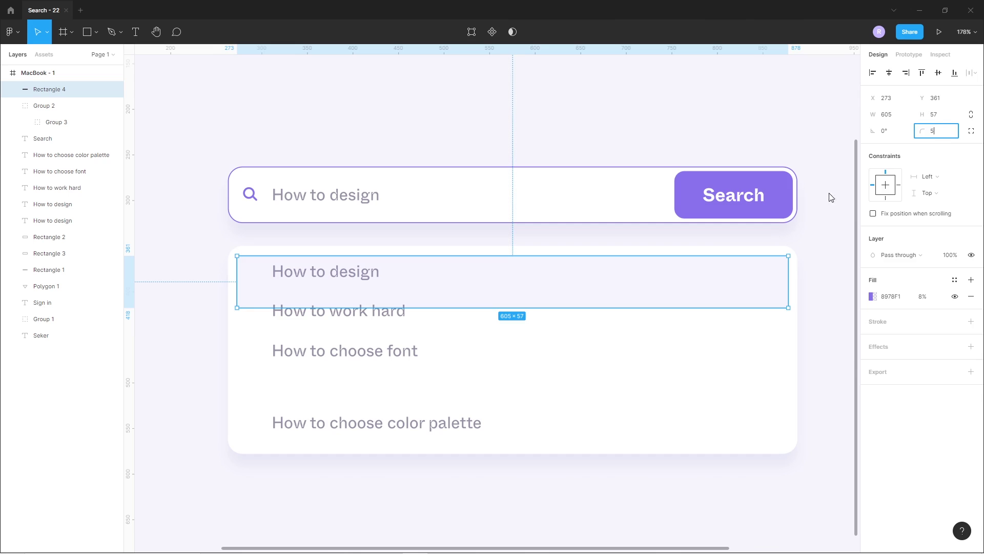
click(817, 301)
- Send the highlight rectangle and the white panel together to the back, behind the suggestion texts
click(341, 283)
shift+click(509, 358)
key(ctrl+shift+bracketleft)
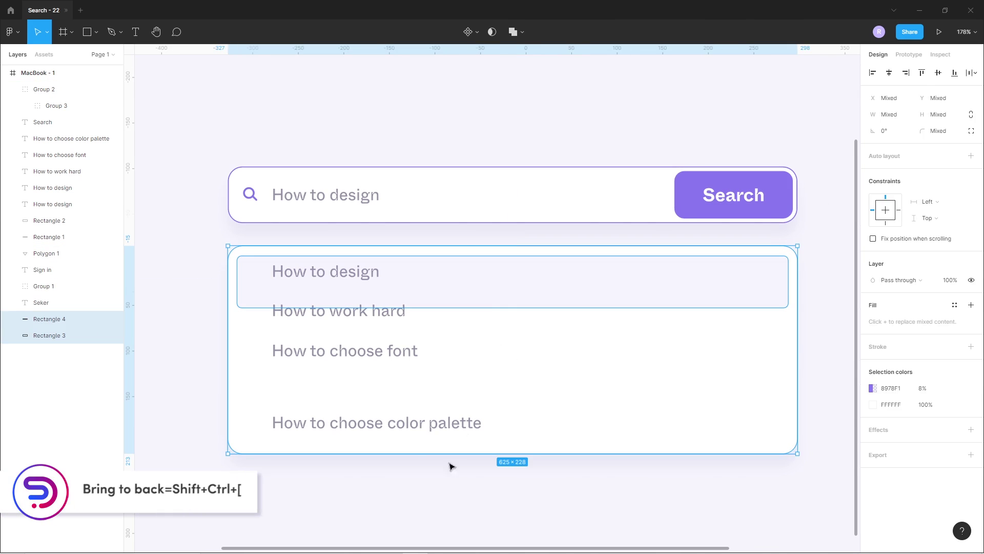
key(Escape)
- Centre "How to design" vertically in the highlight, and lower "How to work hard" and "How to choose color palette" within the panel
click(316, 269)
drag(319, 274, 318, 348)
click(328, 423)
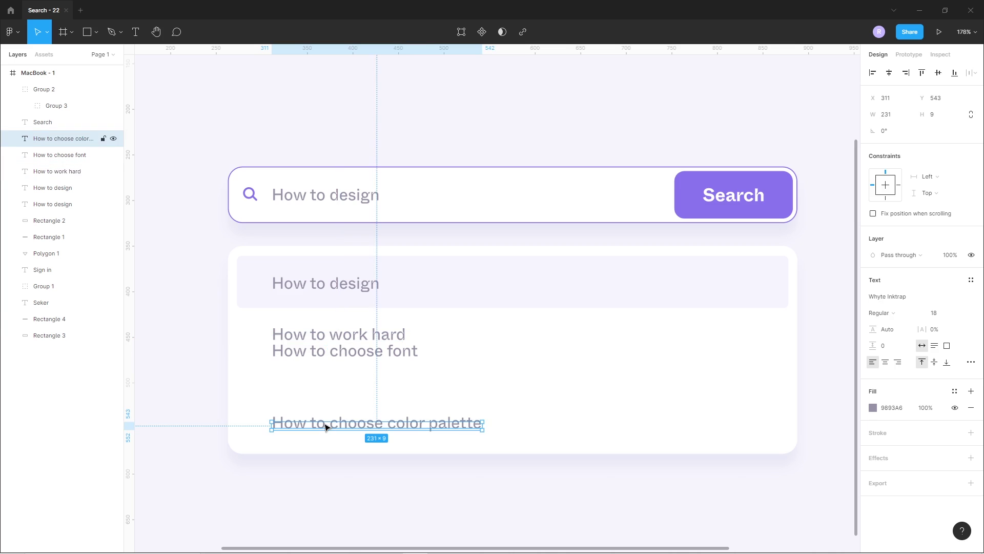
drag(327, 427, 321, 426)
- Select the panel's four suggestion lines and distribute their vertical spacing evenly
shift+click(288, 353)
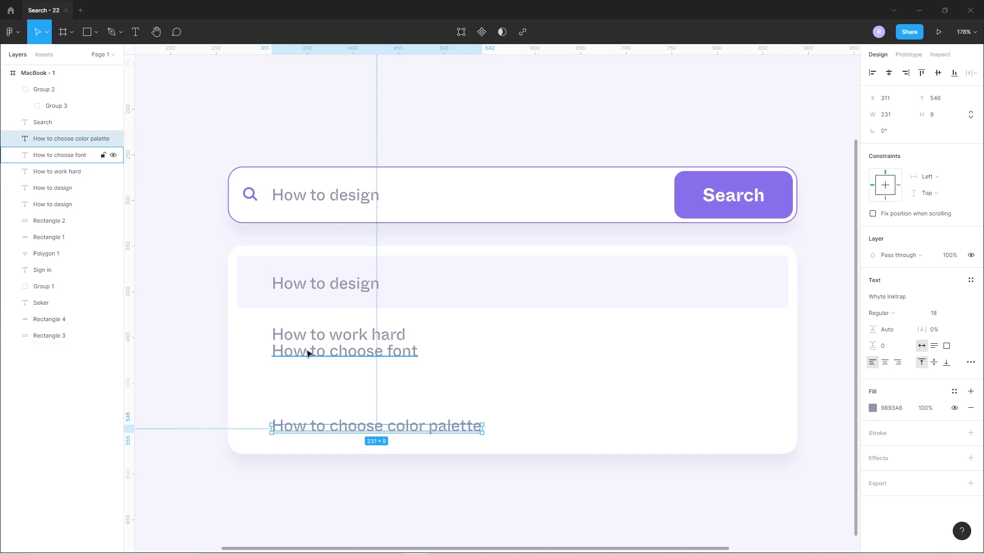
shift+click(306, 341)
shift+click(312, 286)
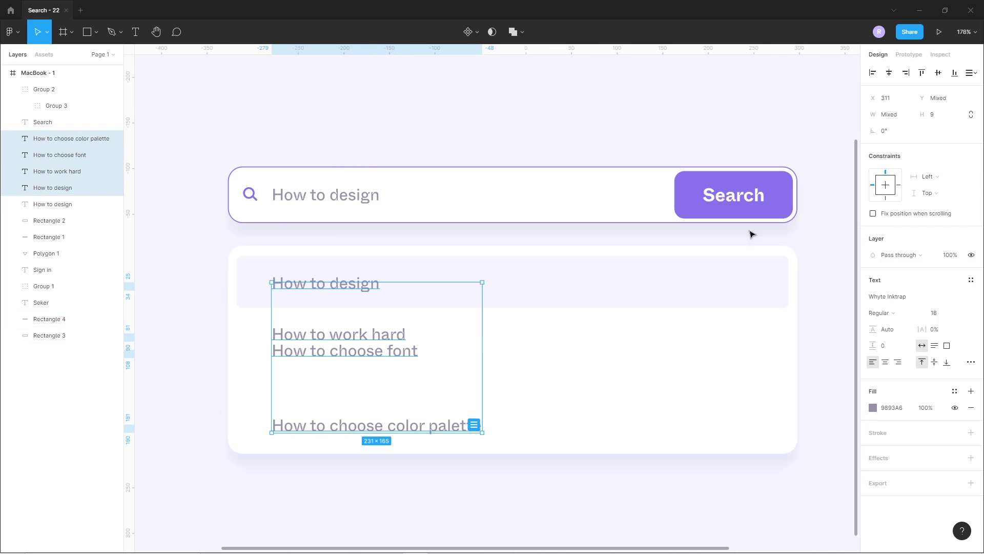
click(971, 72)
click(862, 103)
click(259, 495)
- Draw a circle 16 × 16 in the highlight, in front of the "How to design" suggestion
drag(341, 456, 419, 472)
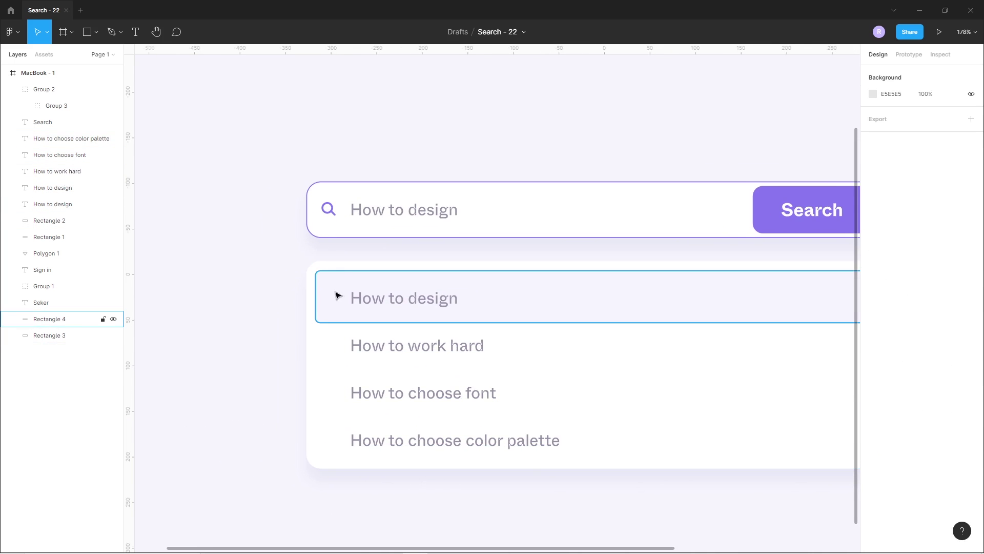
scroll(339, 274, up, 5)
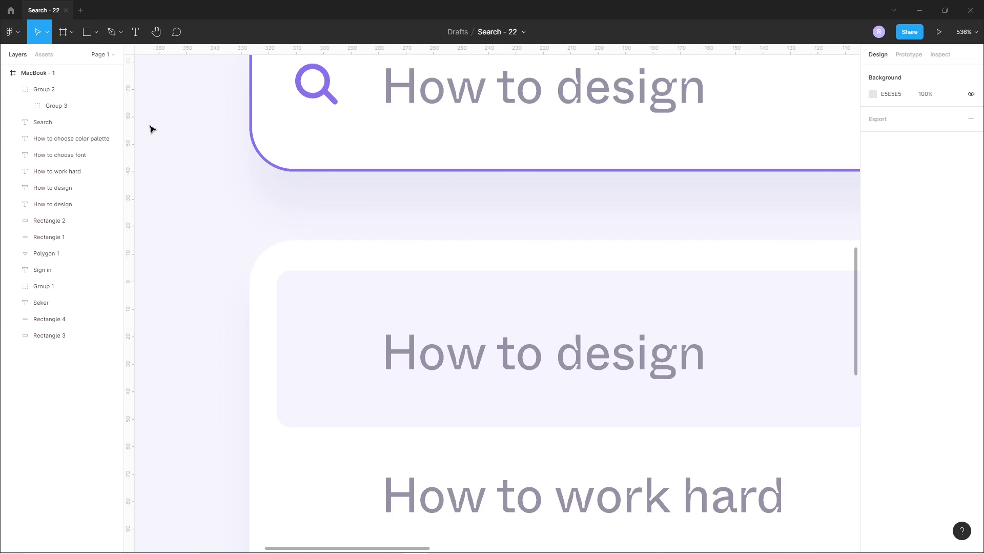
click(96, 33)
click(64, 95)
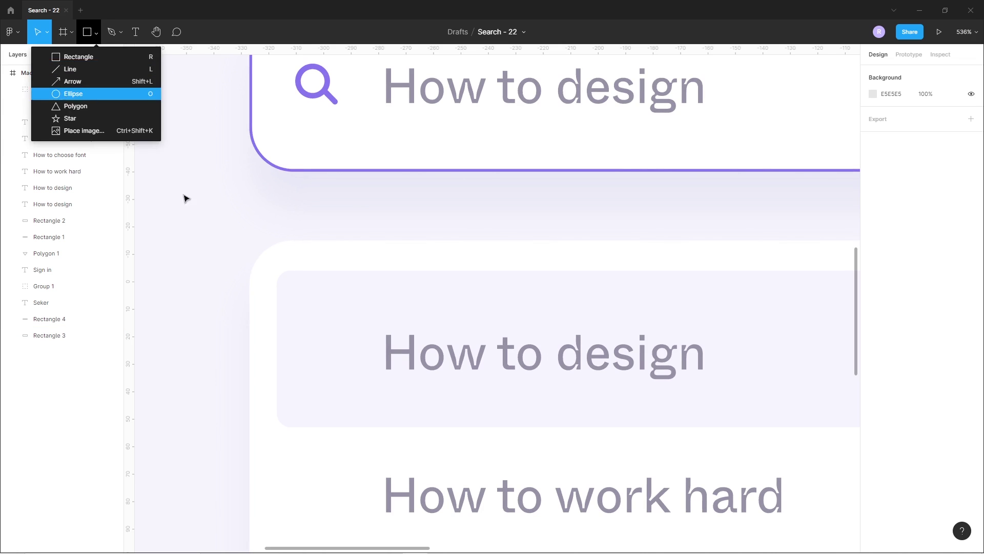
drag(323, 348, 344, 369)
- Turn the circle into an unfilled ring with a 1-wide stroke in the suggestion text's grey, 9893A6
click(971, 297)
click(971, 296)
click(971, 305)
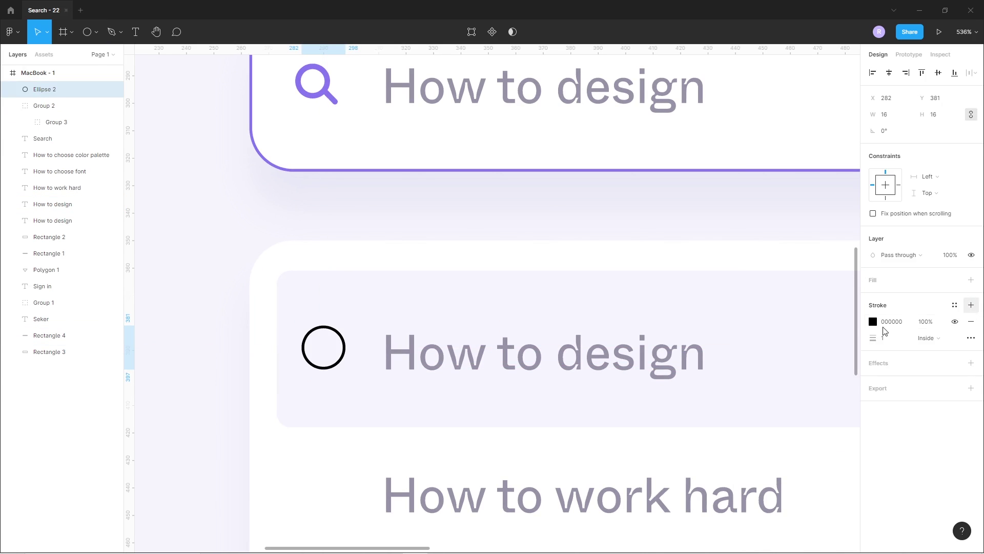
click(873, 322)
click(749, 324)
click(820, 431)
click(752, 315)
click(752, 438)
click(395, 345)
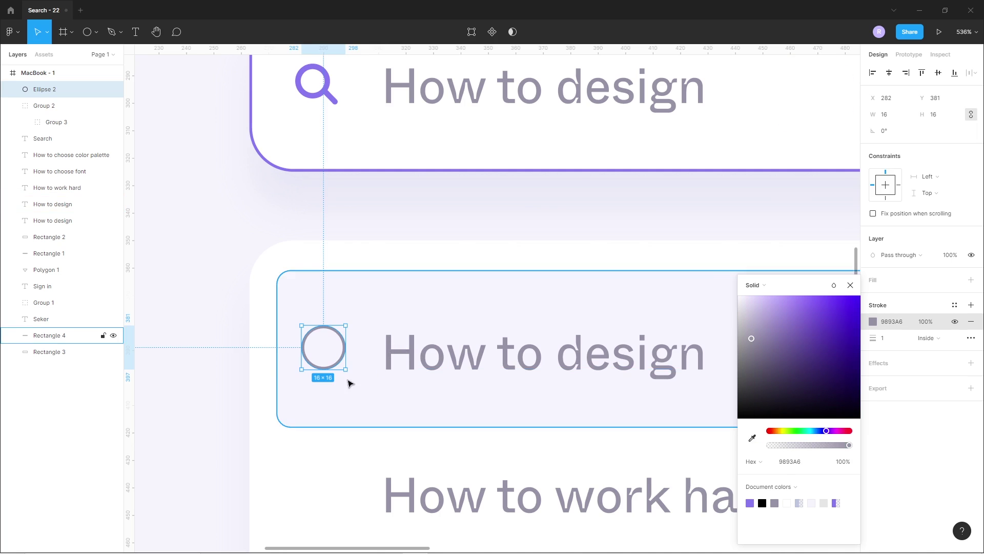
- Set the ring's stroke width to 2 and enlarge it proportionally to 18 × 18
key(Return)
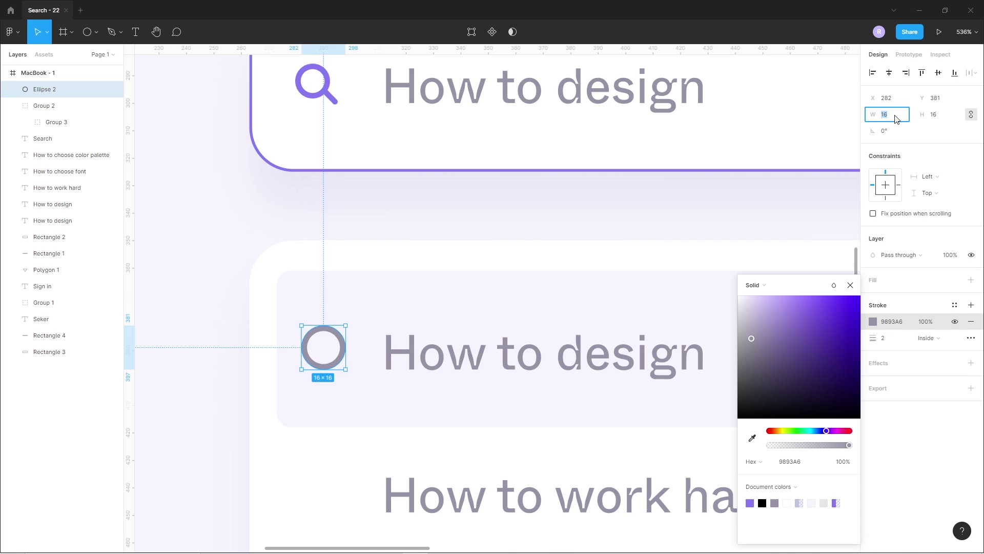
key(Up)
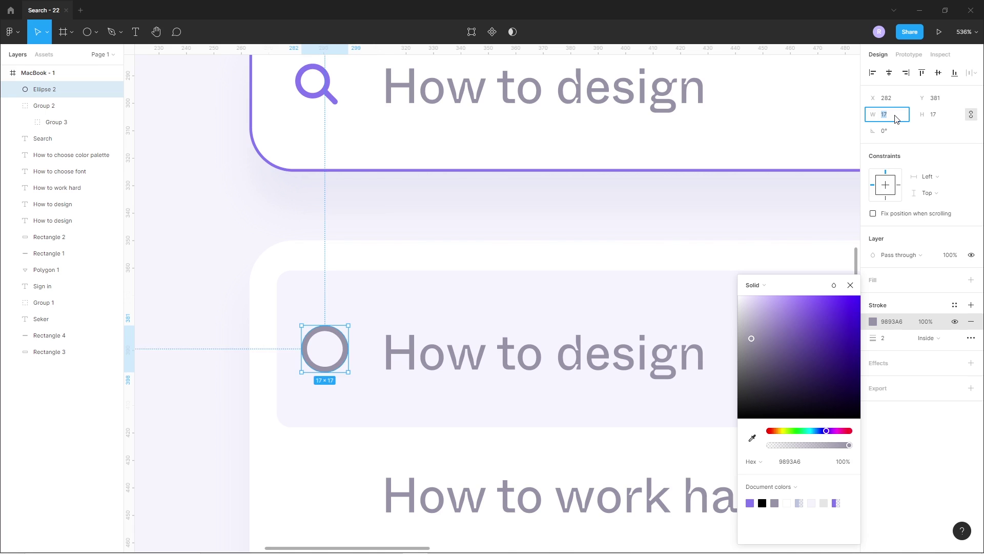
click(286, 394)
scroll(286, 393, up, 5)
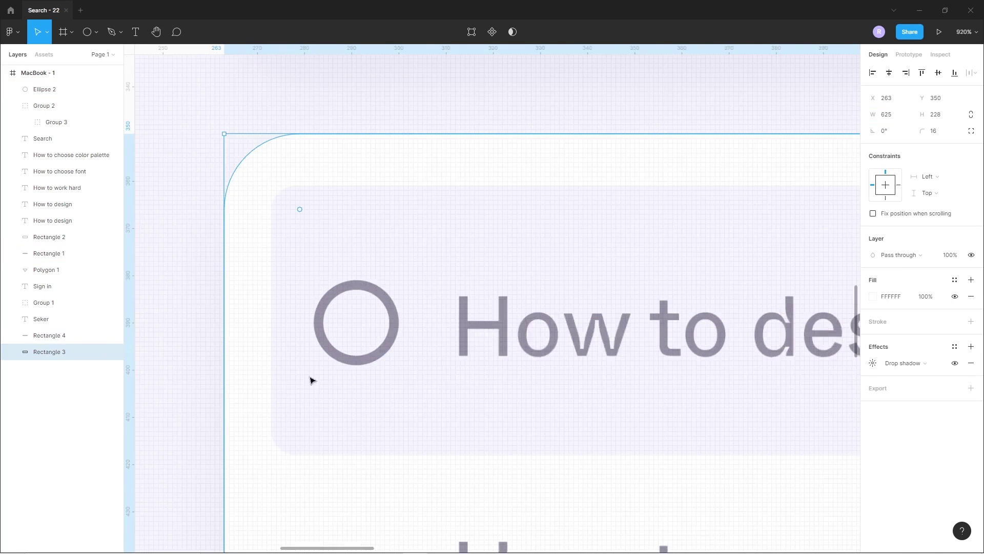
- Move the ring right by 3 to X 285 within the highlight
click(400, 353)
key(Right)
key(Right)
key(Right)
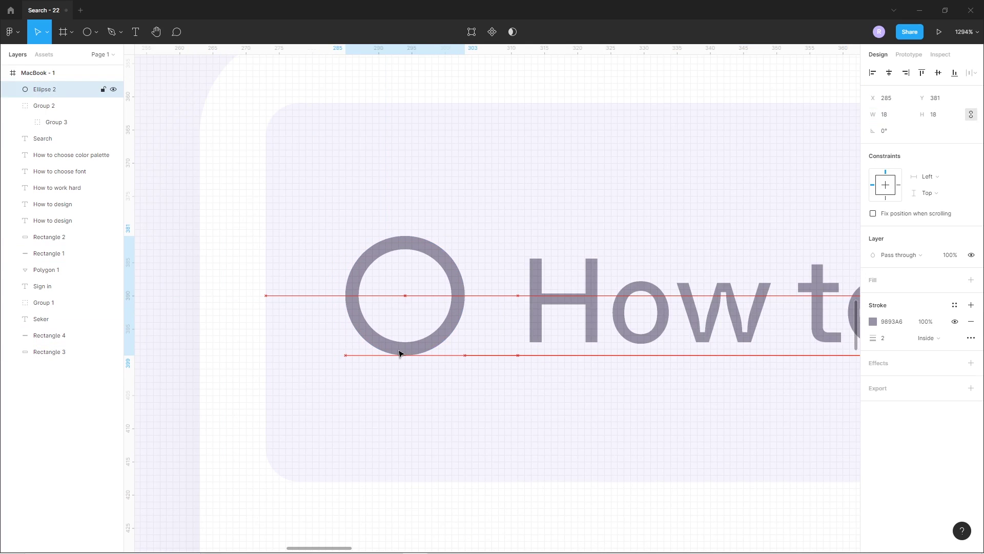
click(387, 408)
- Draw two clock hands inside the ring with the Pen tool, from near its top through the centre to the lower right
click(112, 32)
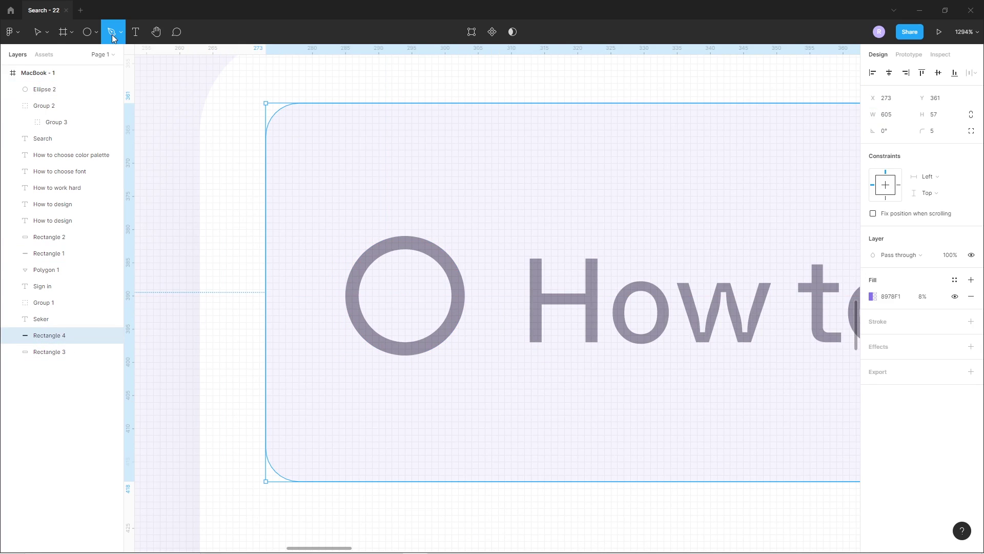
click(405, 263)
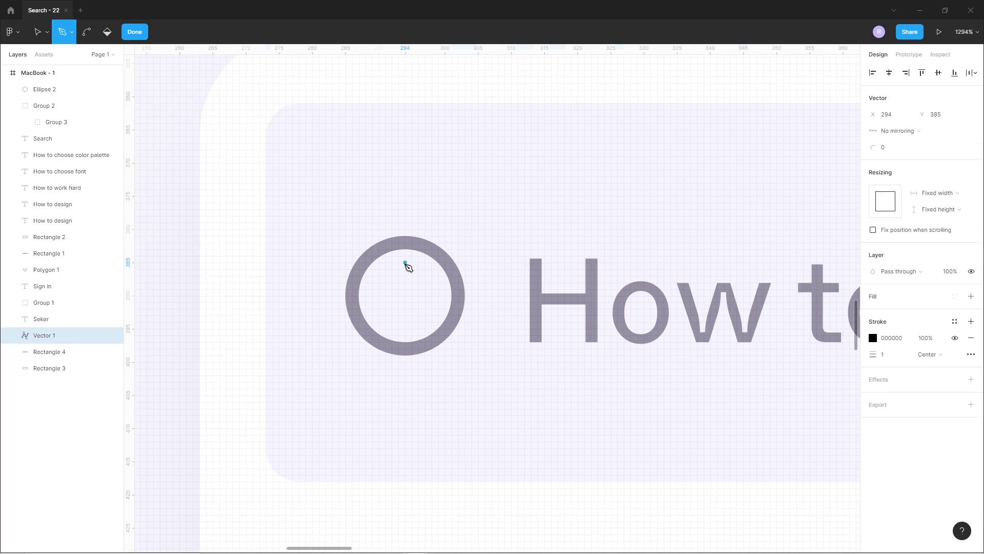
click(405, 296)
click(433, 319)
key(Escape)
- Colour the clock hands' stroke in the ring's grey, 9893A6, and set its width to 2
click(874, 339)
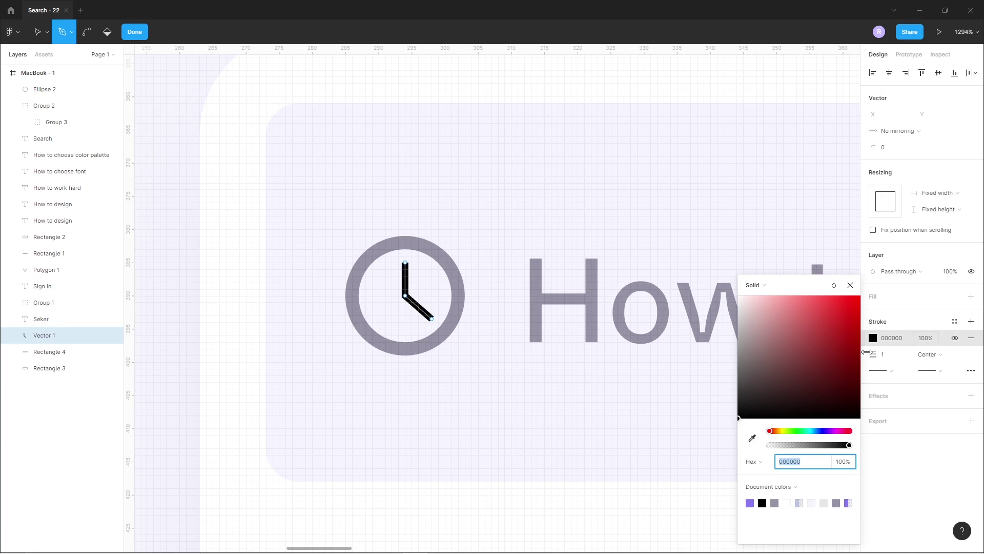
click(751, 442)
click(450, 315)
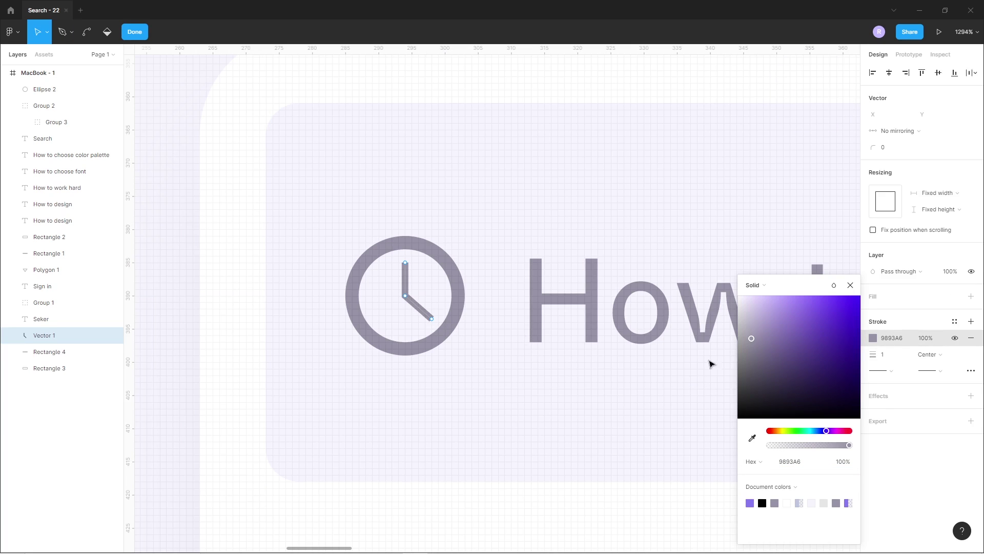
key(Up)
scroll(464, 385, down, 5)
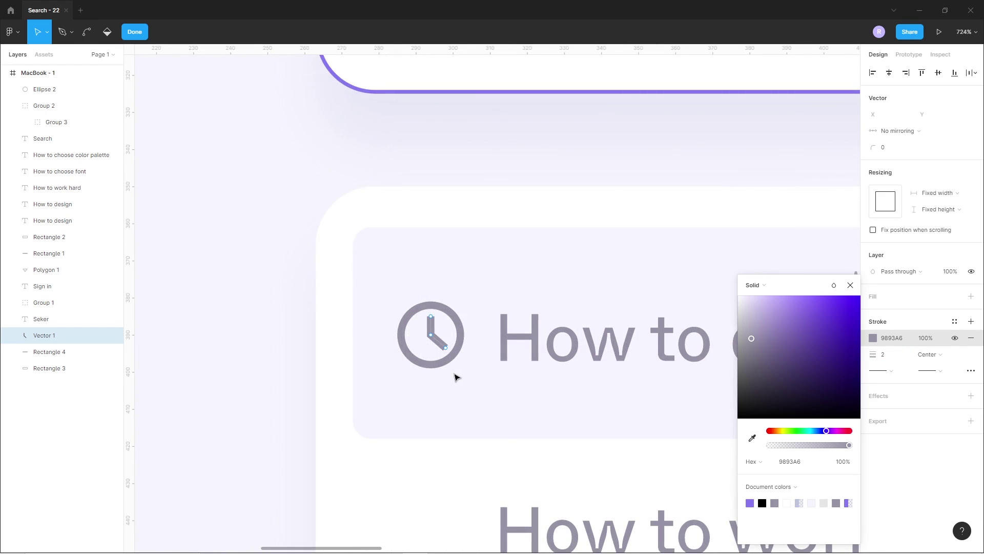
- Select the ring together with the clock hands and group them into one icon
key(Escape)
key(Escape)
shift+click(446, 352)
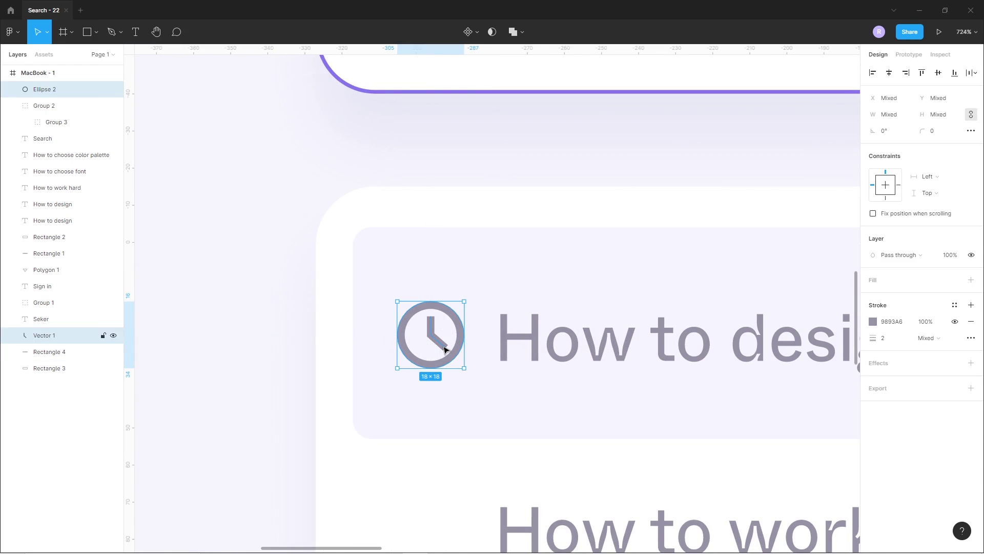
key(ctrl+g)
- Duplicate the clock icon in front of "How to work hard", "How to choose font" and "How to choose color palette"
scroll(510, 374, down, 5)
scroll(509, 373, down, 8)
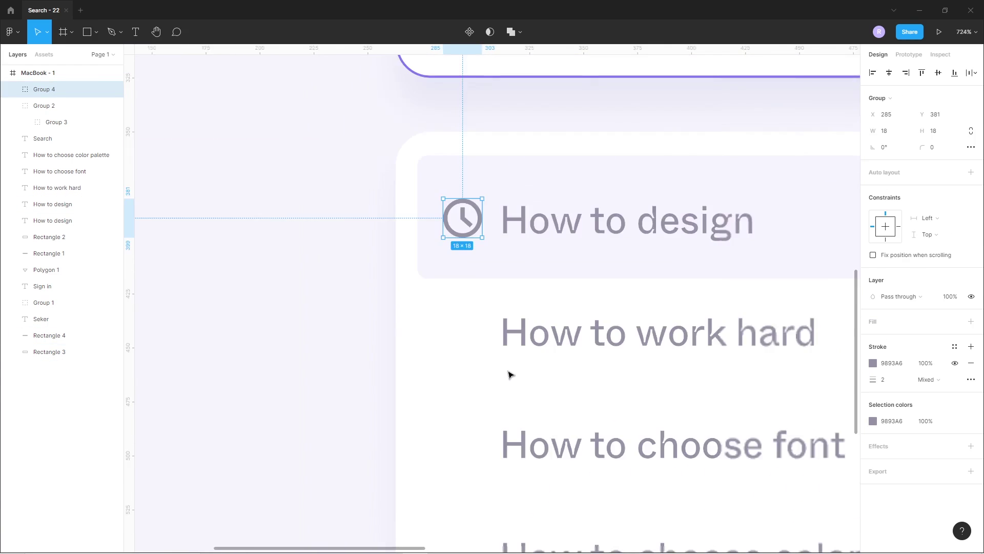
drag(489, 310, 492, 440)
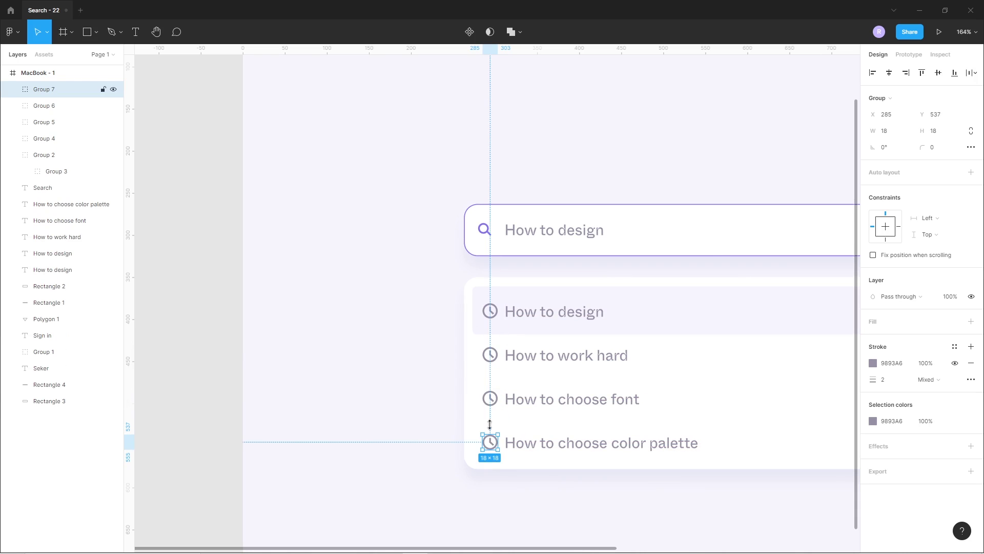
- Select all four clock icons and distribute their vertical spacing evenly
shift+click(491, 399)
shift+click(489, 354)
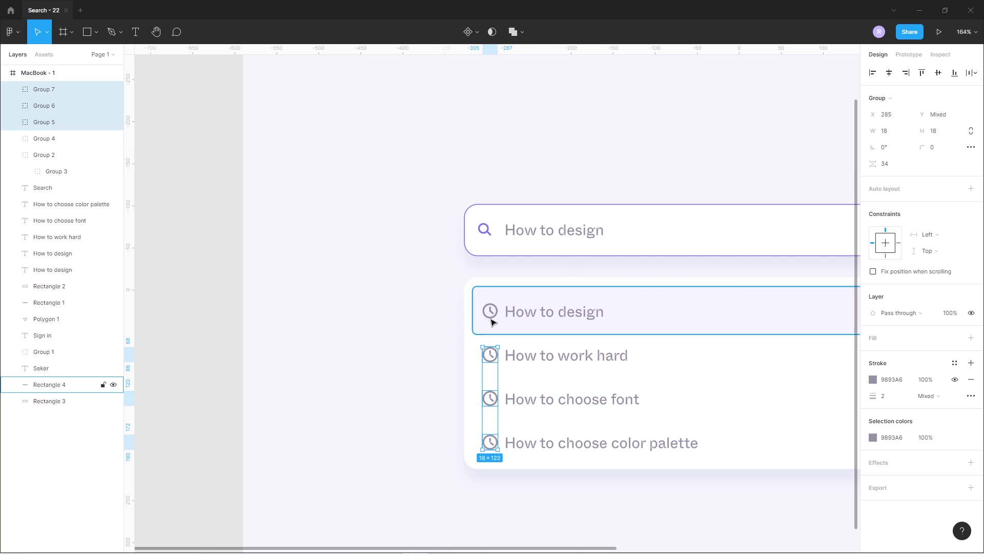
shift+click(490, 312)
click(973, 73)
click(868, 103)
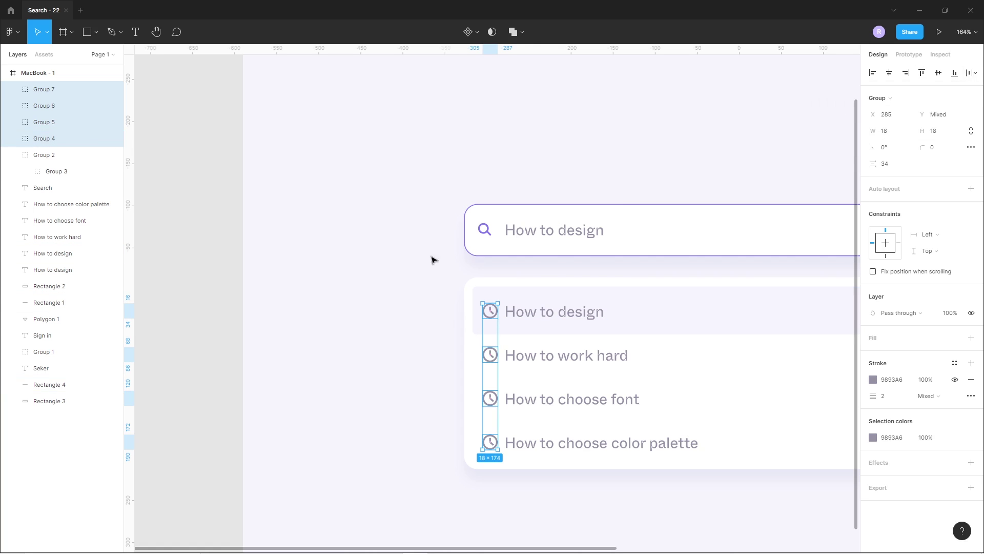
click(367, 352)
- Select the panel's four suggestion texts without the highlight and shift them slightly right, away from the clock icons
scroll(431, 338, down, 5)
scroll(492, 372, right, 2)
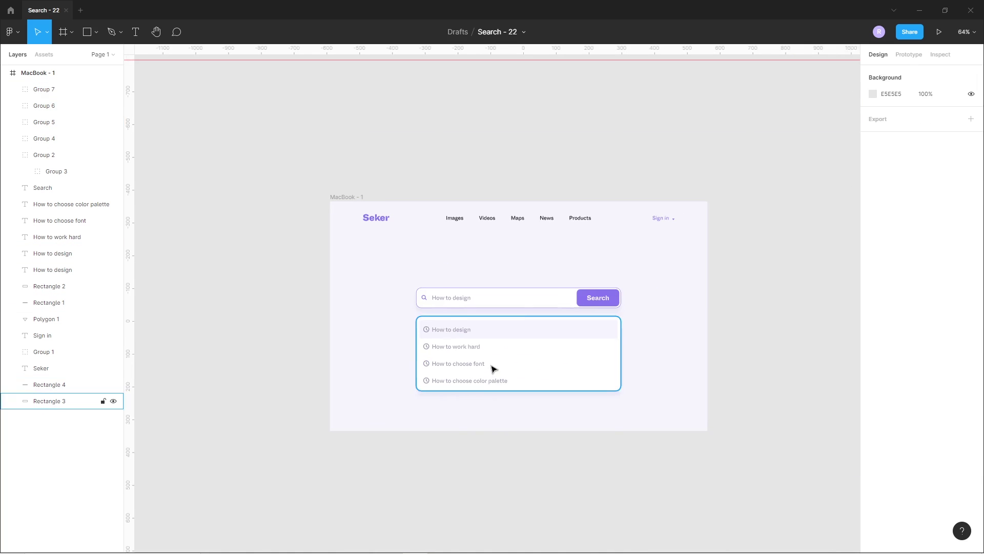
scroll(471, 348, up, 5)
click(453, 326)
shift+click(457, 338)
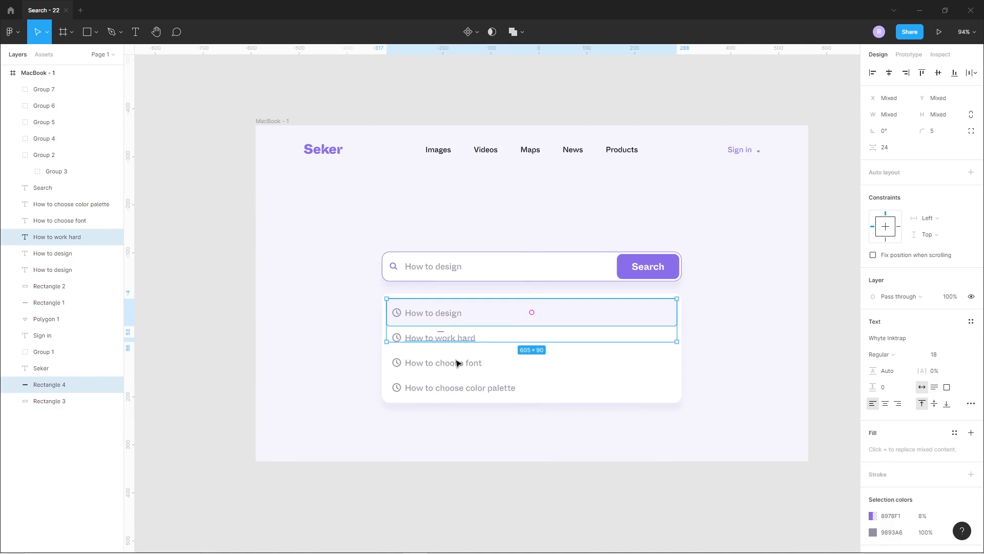
shift+click(459, 363)
shift+click(463, 390)
shift+click(483, 322)
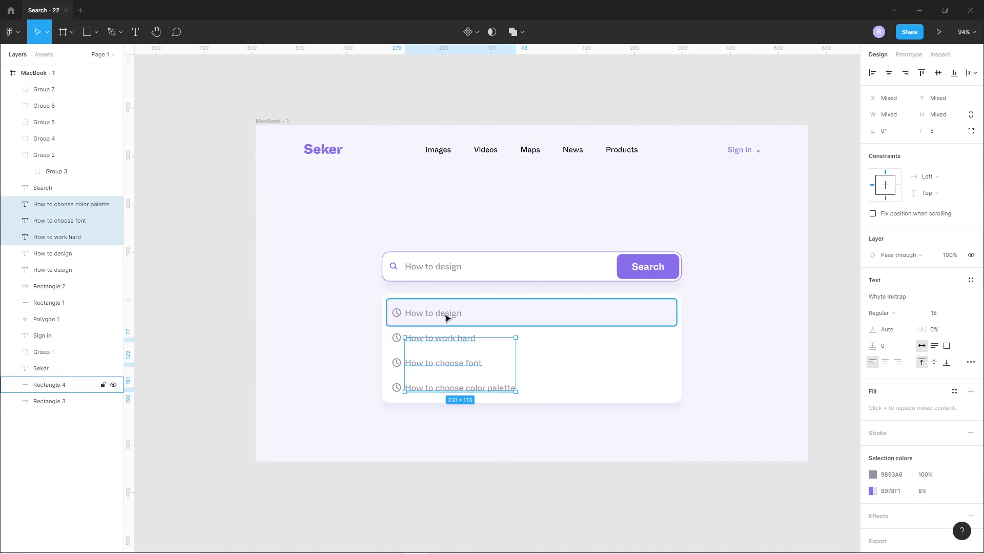
shift+click(520, 317)
drag(523, 328, 528, 332)
click(452, 472)
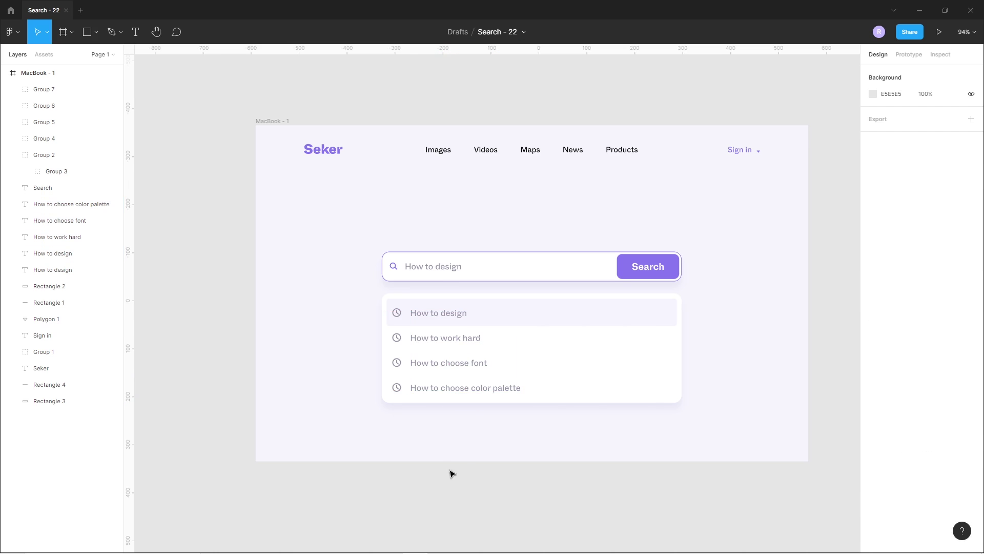
- Select the whole search bar and suggestions panel and move them up by 60
key(shift+1)
drag(841, 248, 372, 442)
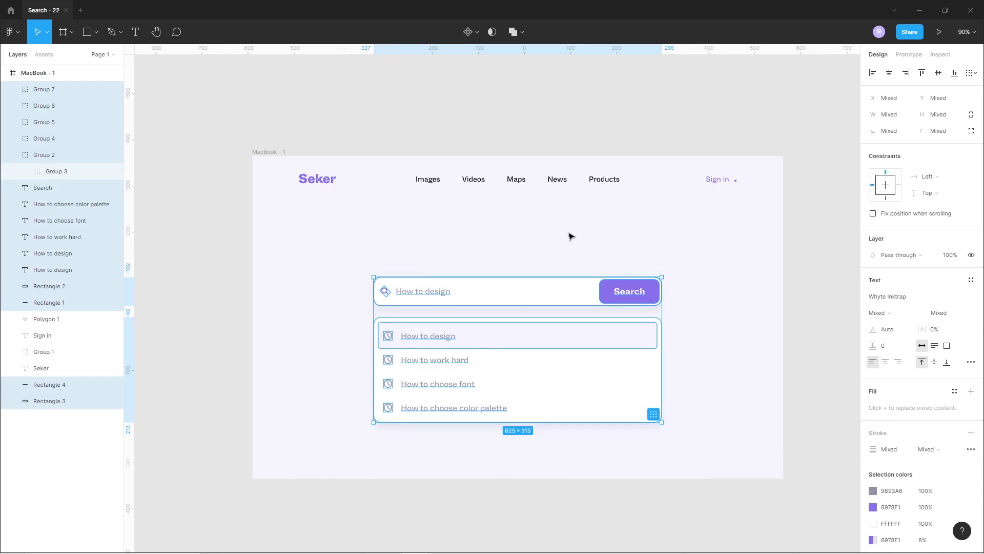
key(shift+Up)
key(shift+Up)
key(shift+Up)
key(shift+Up)
key(shift+Up)
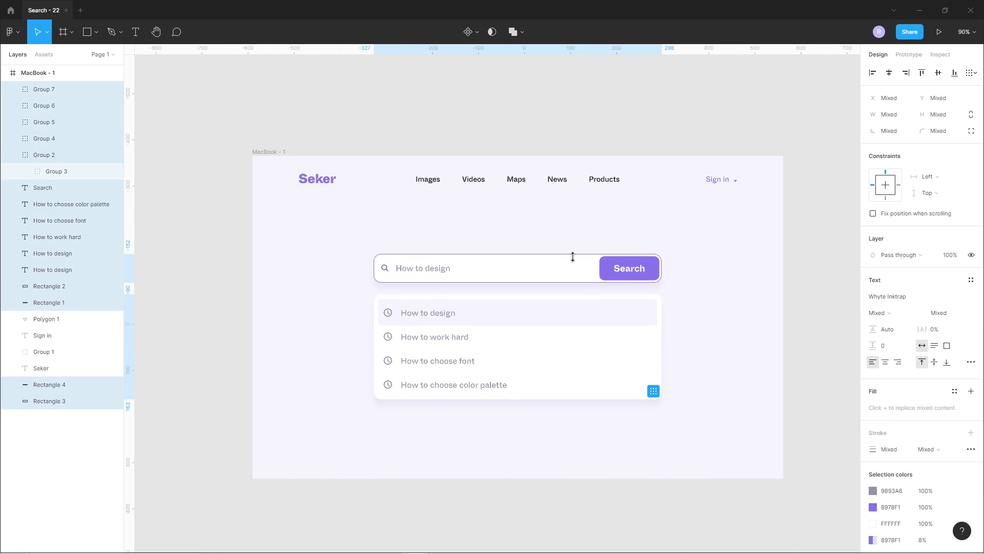
key(shift+Up)
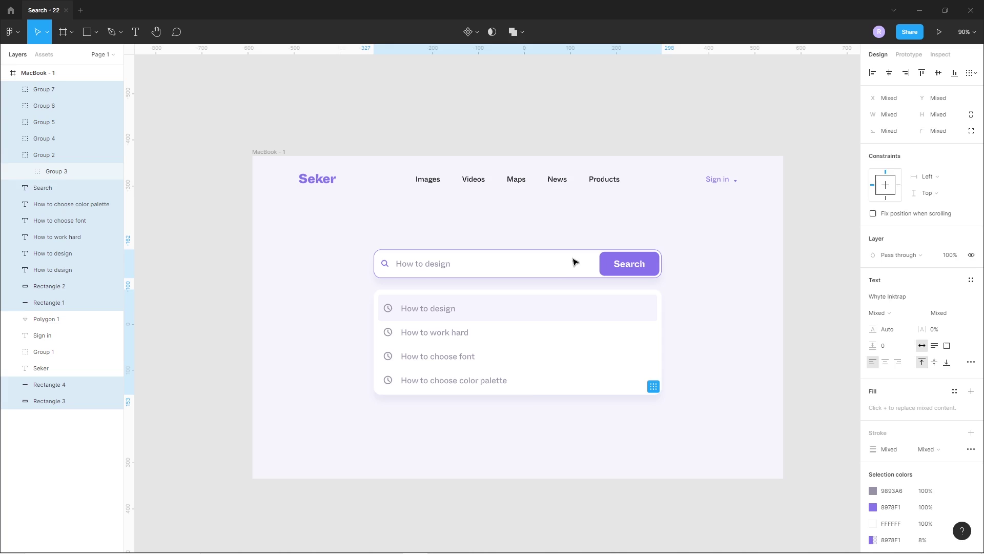
click(536, 439)
- Recolour the header's navigation links, Images through Products, to the bluish grey 6D6E79
drag(538, 438, 528, 432)
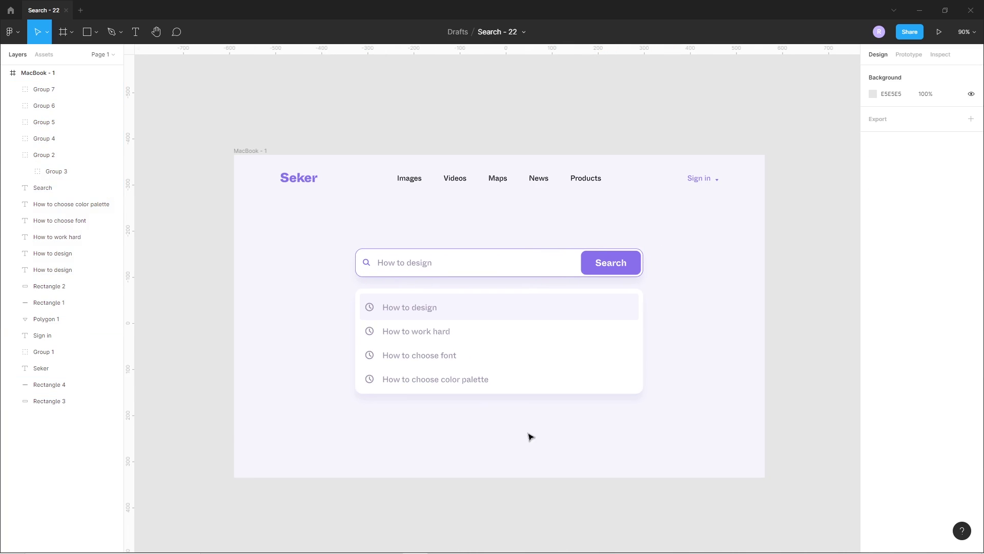
drag(398, 149, 602, 207)
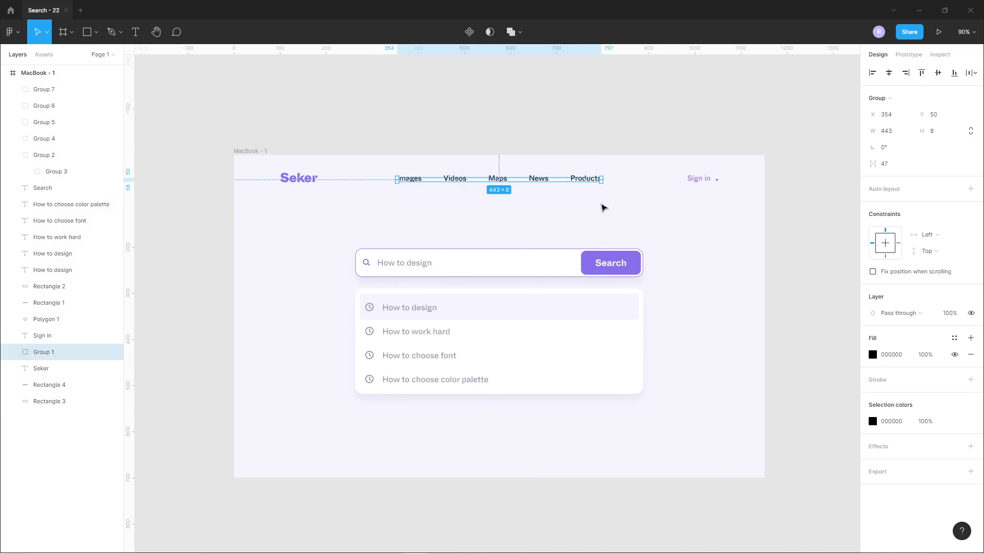
click(873, 355)
click(750, 361)
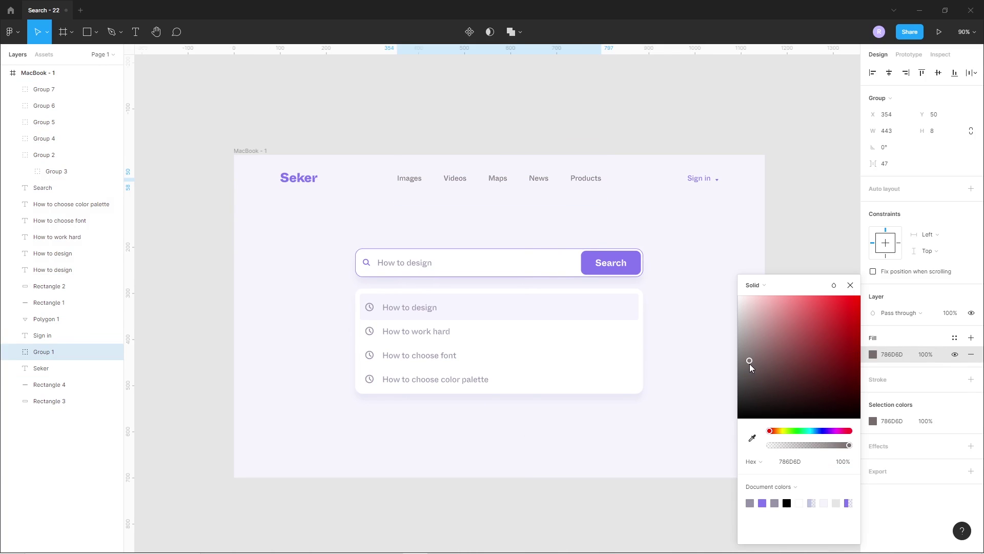
click(820, 431)
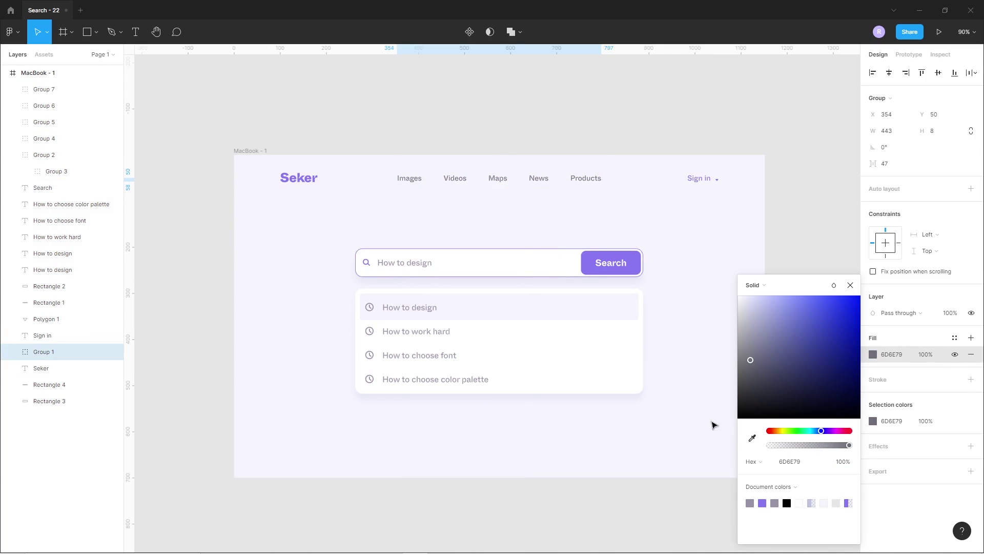
click(535, 486)
- Switch to Chrome and download the abstract background vector with the leaf branch from Freepik as a free download
scroll(543, 431, down, 1)
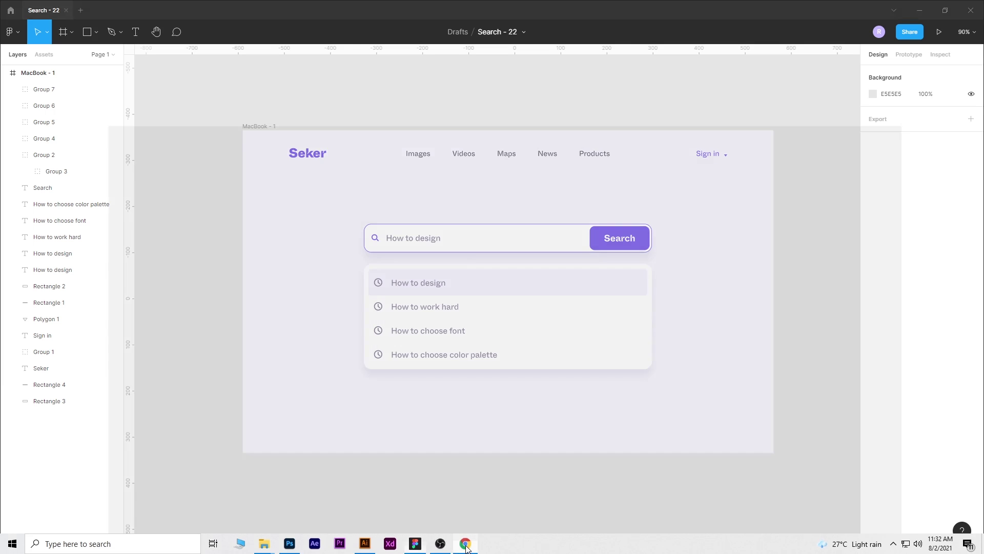
click(339, 545)
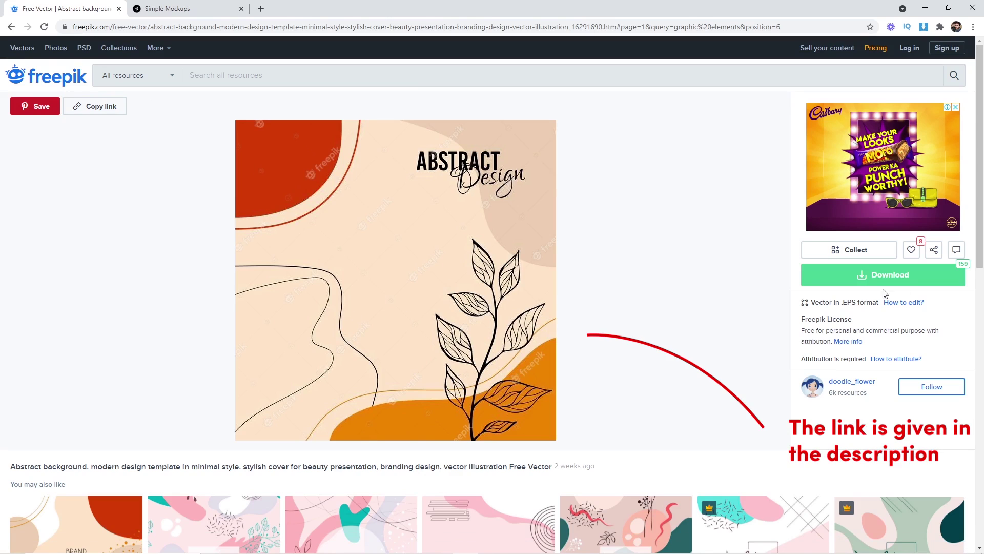
click(909, 282)
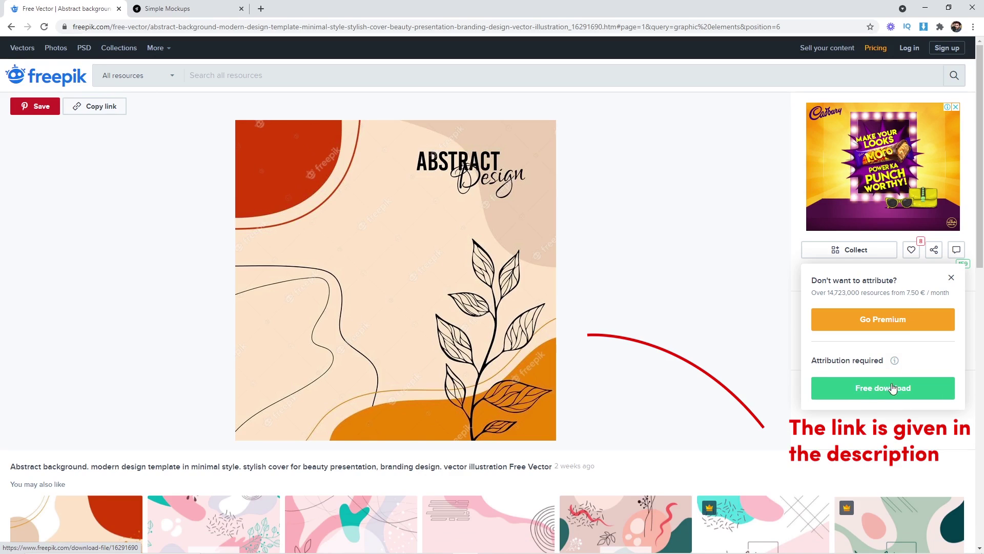
click(882, 390)
- Open the downloaded archive in File Explorer and open its 02.07-1-02 EPS file in Illustrator
click(273, 545)
click(321, 488)
click(121, 116)
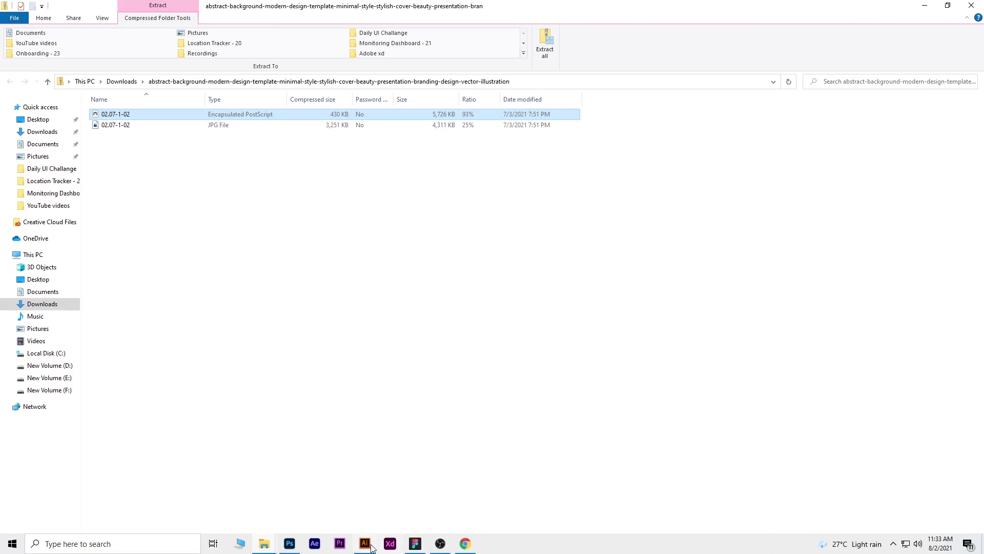
double_click(135, 117)
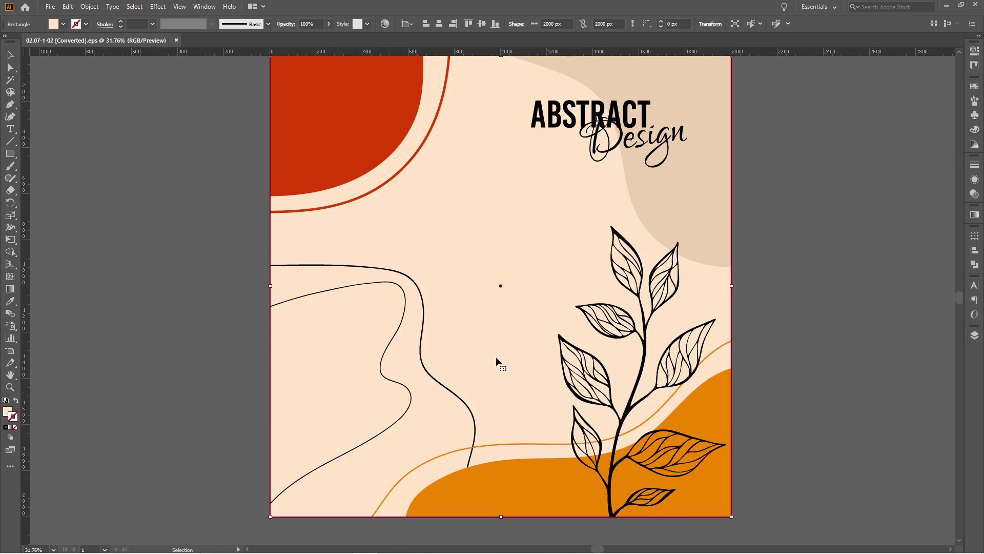
- Select the black leaf branch in the artwork and copy it
scroll(496, 358, right, 3)
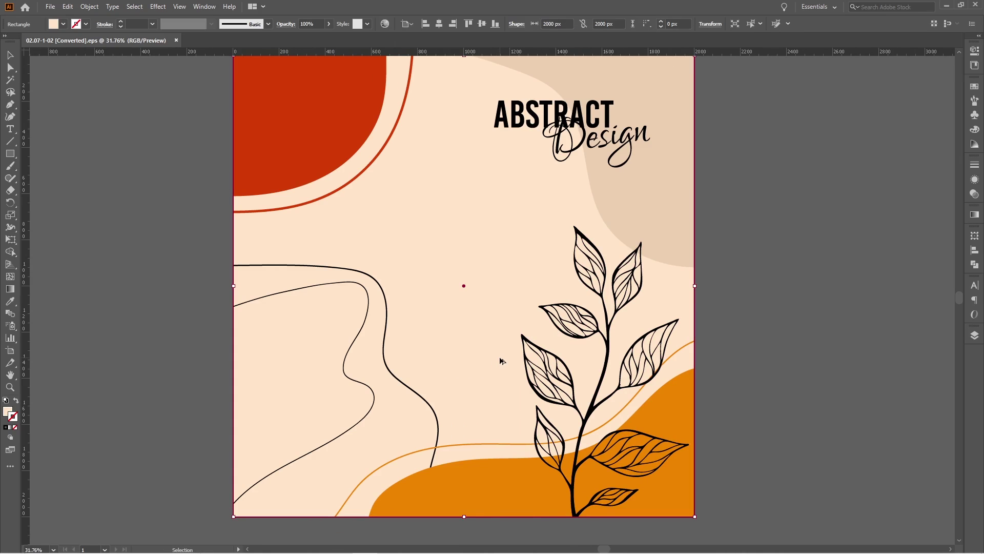
scroll(500, 358, down, 4)
scroll(513, 356, up, 4)
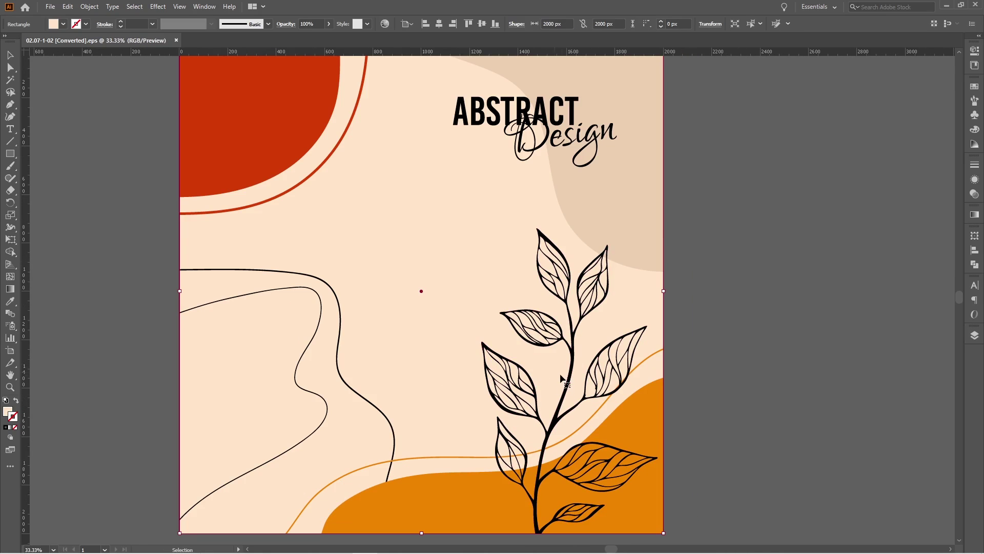
click(572, 376)
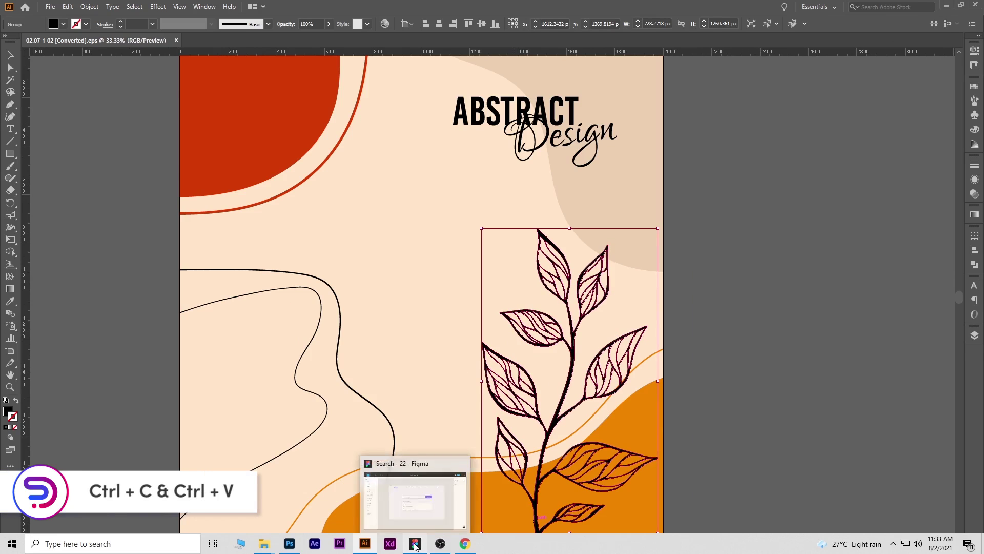
- Switch to Figma, paste the leaf branch, scale it to 237 × 411 and place it at the MacBook frame's lower right corner
click(417, 545)
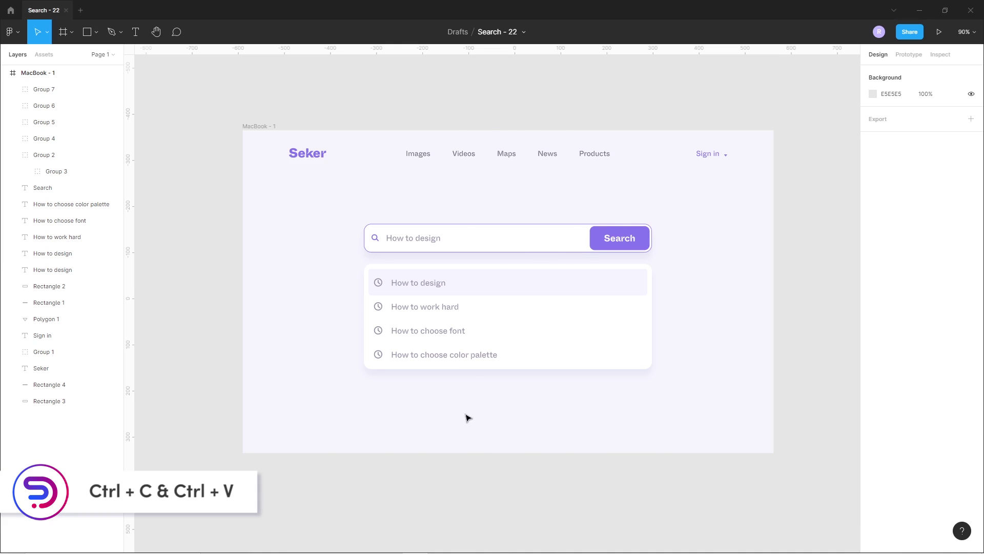
key(ctrl+v)
scroll(468, 418, down, 5)
drag(572, 510, 633, 435)
scroll(622, 431, up, 5)
scroll(621, 432, up, 2)
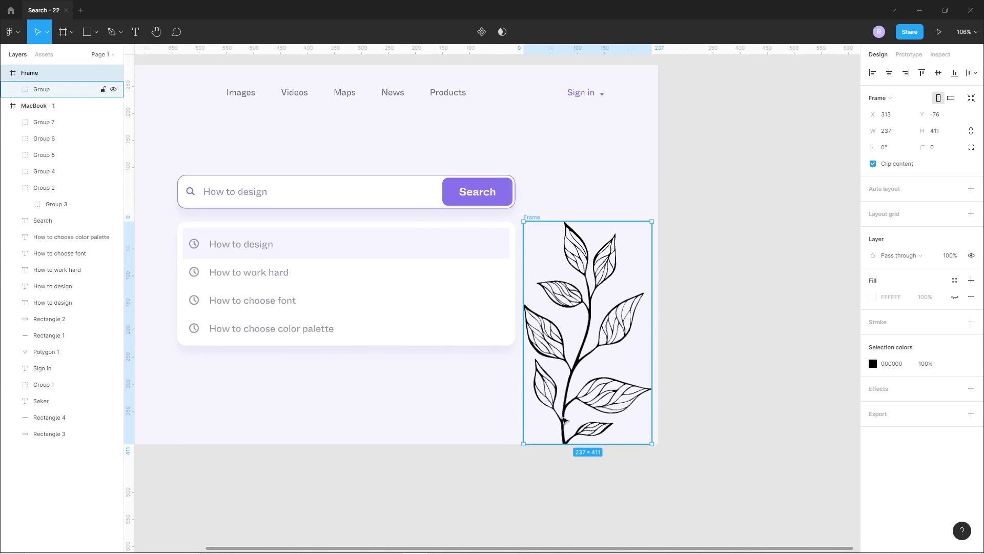
- Scale the leaf frame proportionally to a width of 210 at the MacBook frame's lower right corner
drag(567, 417, 573, 437)
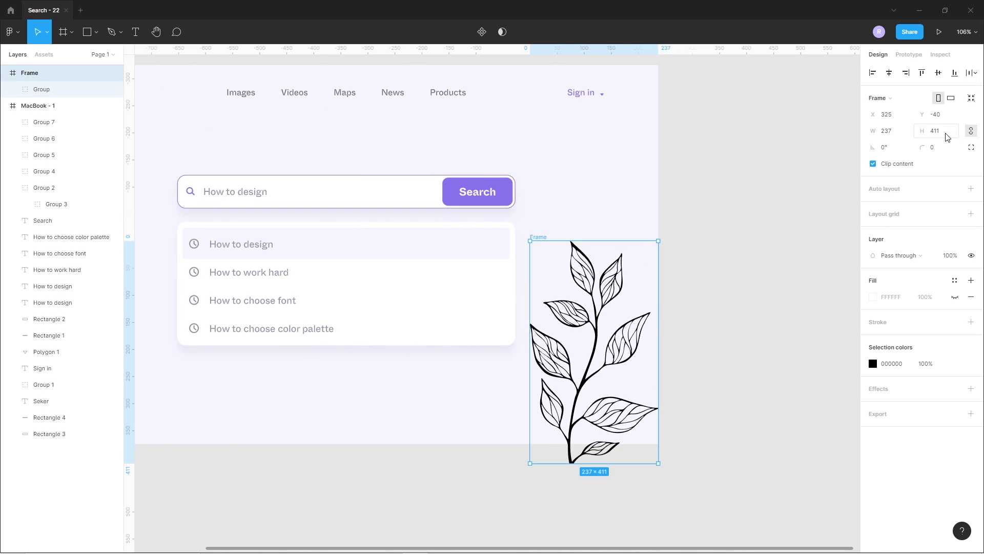
click(898, 135)
text(209)
key(Return)
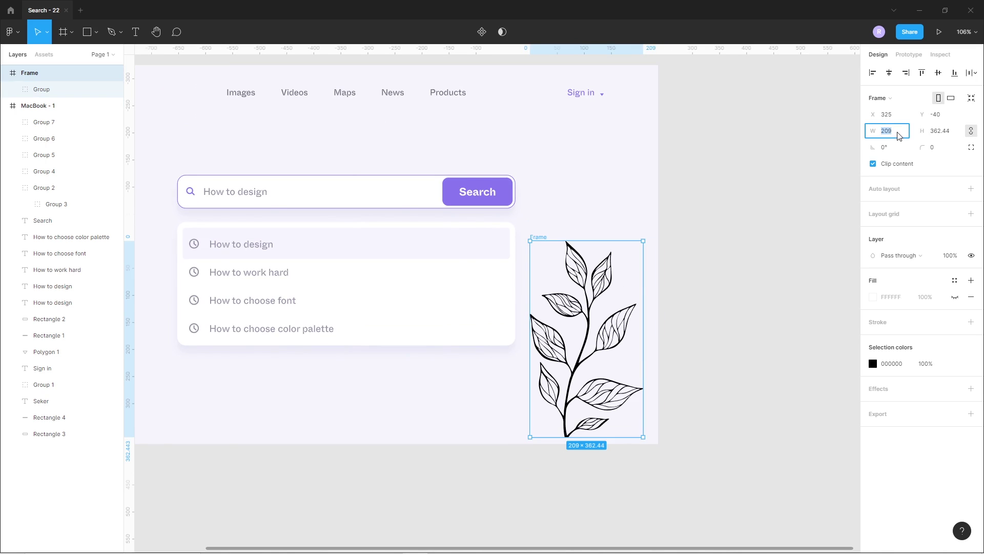
key(Up)
click(750, 209)
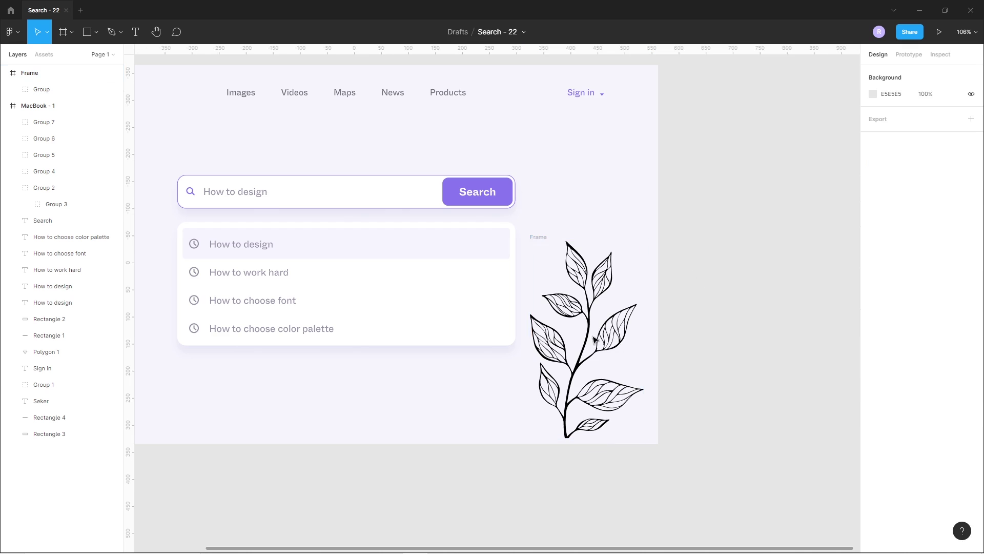
- Shift the leaf group within its frame and recolor its fill to 8978F1 at 35% opacity
drag(588, 344, 600, 360)
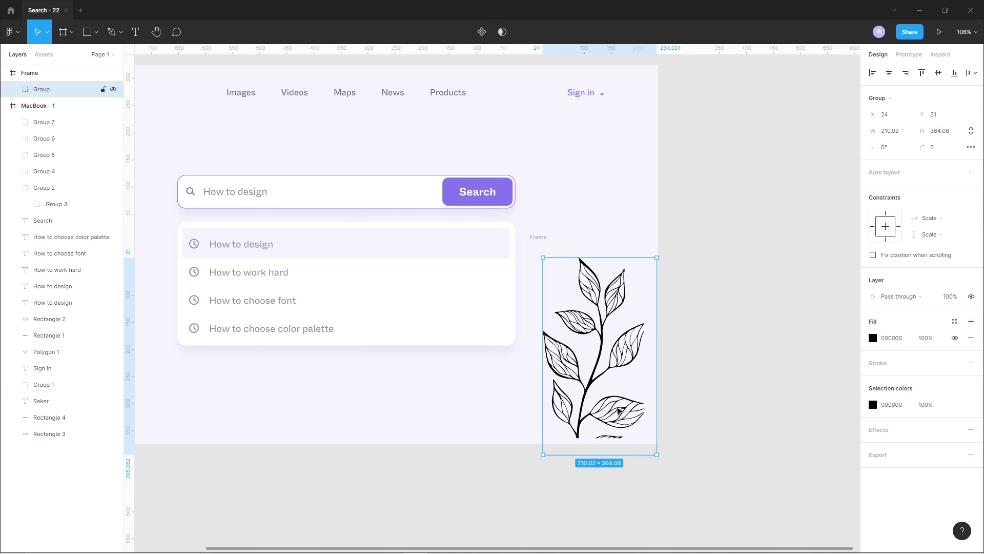
drag(590, 403, 588, 401)
click(873, 337)
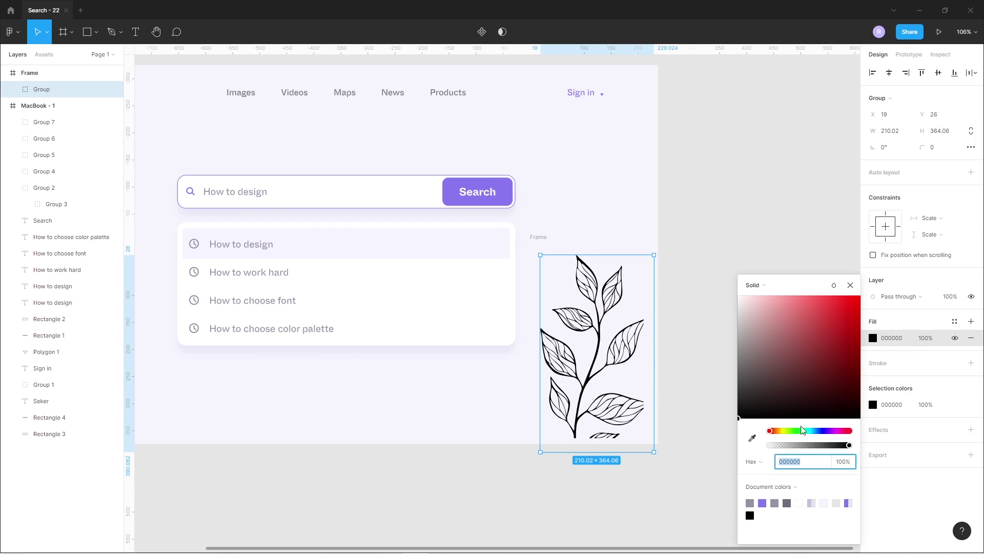
click(763, 503)
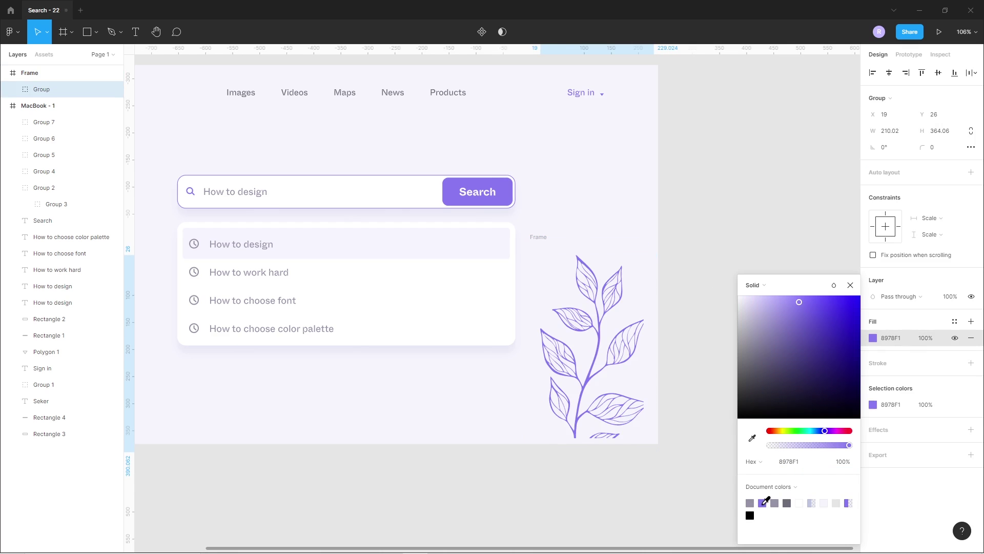
click(848, 463)
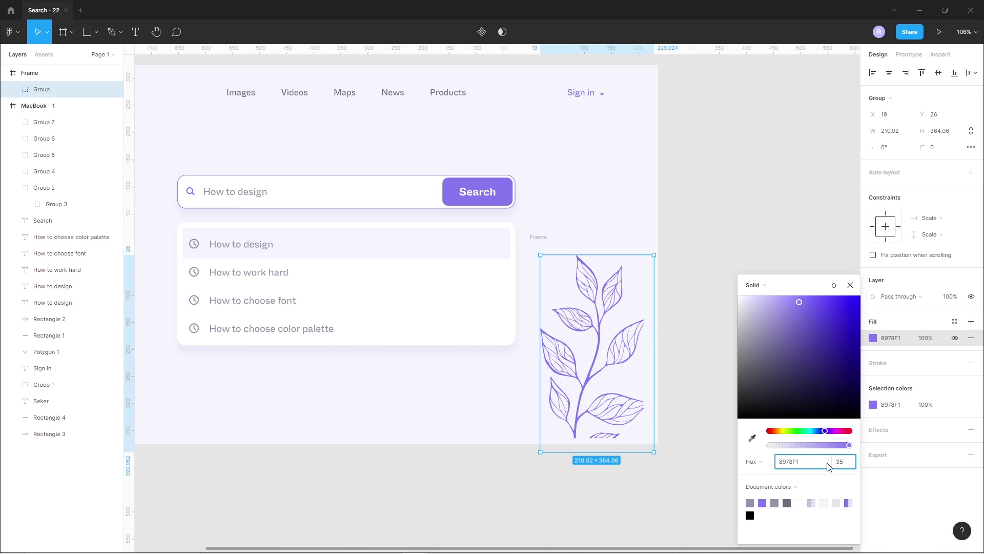
text(35)
key(Return)
click(644, 488)
- Pull the leaf group out of its wrapper frame onto the empty canvas and delete the emptied frame
scroll(645, 488, down, 2)
drag(528, 387, 614, 402)
click(643, 329)
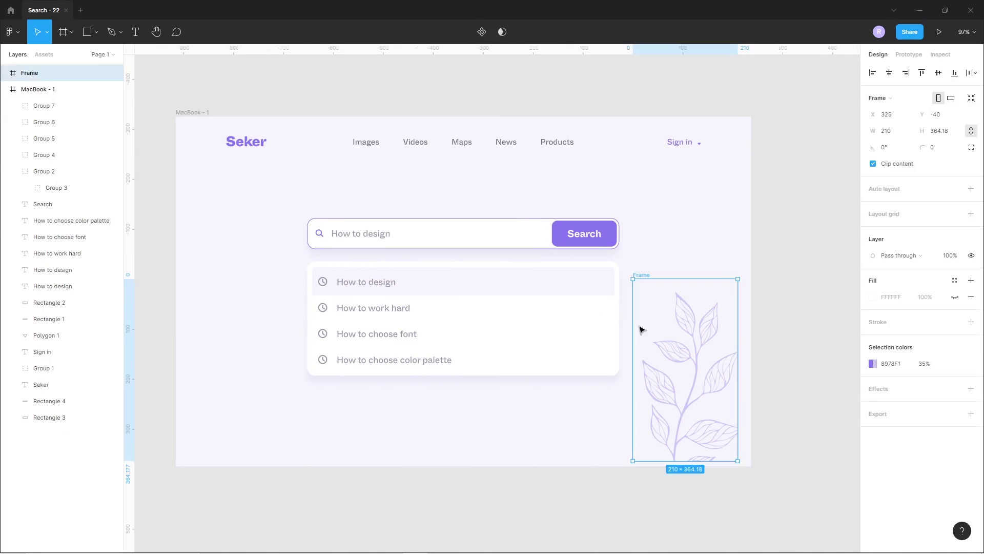
scroll(612, 340, down, 3)
click(753, 408)
drag(688, 371, 810, 375)
click(634, 293)
key(Delete)
click(772, 376)
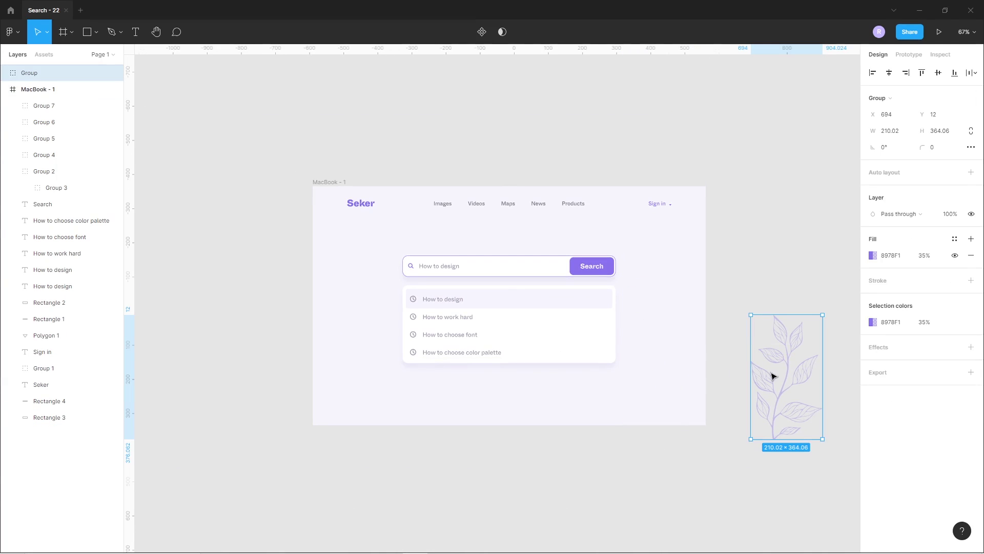
- Place the leaf branch inside the MacBook frame's lower right corner and nudge it slightly up and to the left
drag(783, 395, 661, 386)
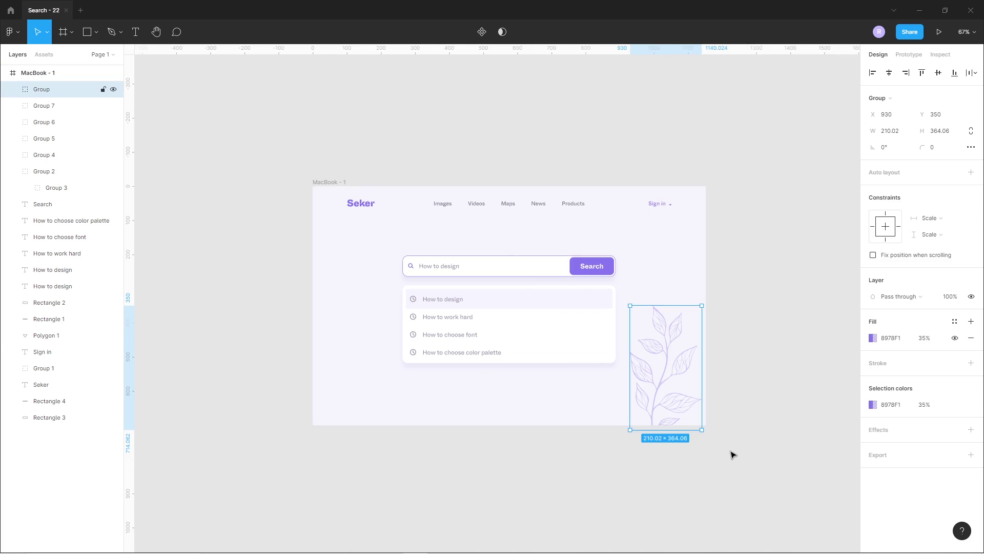
key(Up)
key(Up)
key(Up)
key(Up)
key(Down)
click(697, 481)
click(668, 411)
key(shift+Left)
click(624, 450)
scroll(620, 459, up, 2)
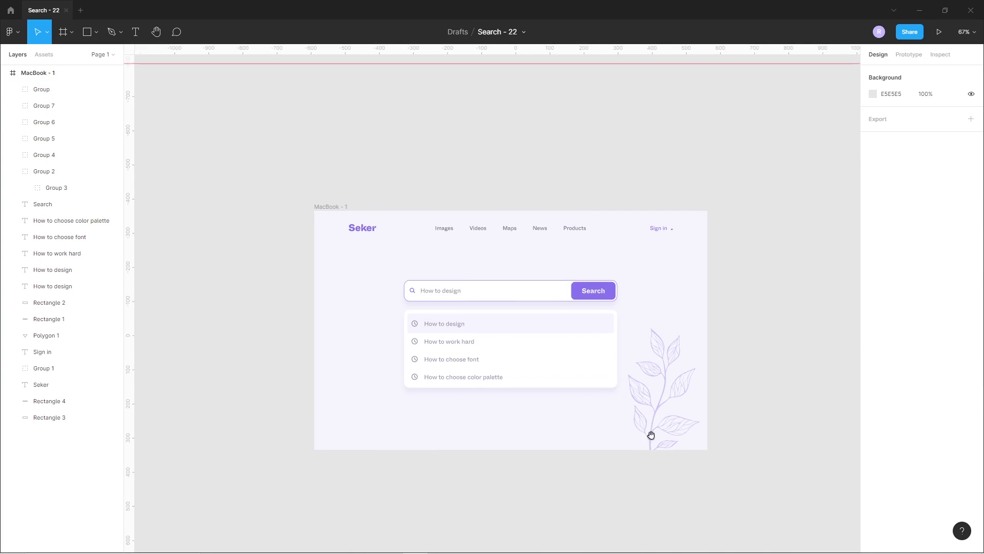
- Duplicate the leaf branch at the MacBook frame's lower left corner and mirror it at about 194 × 336
click(656, 436)
drag(631, 447, 354, 493)
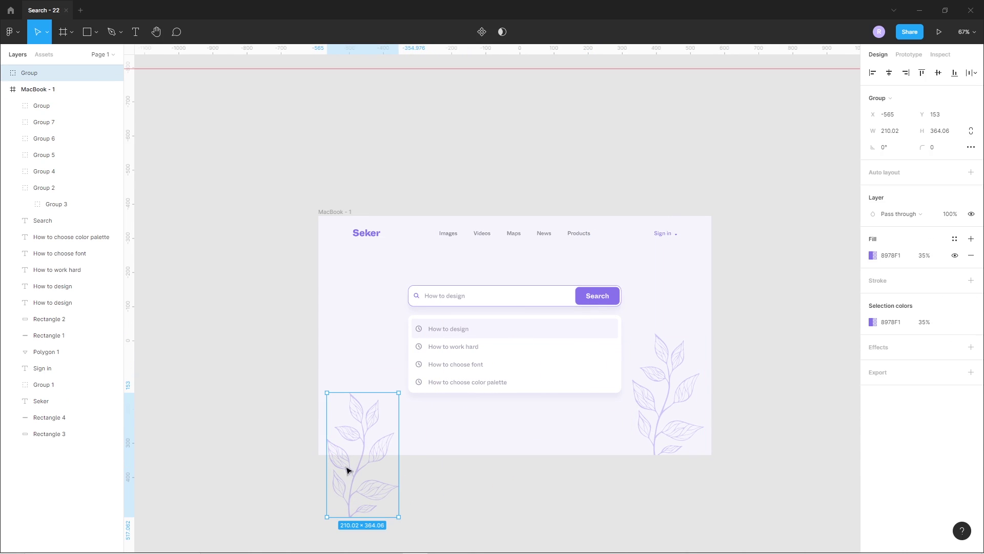
drag(327, 455, 363, 469)
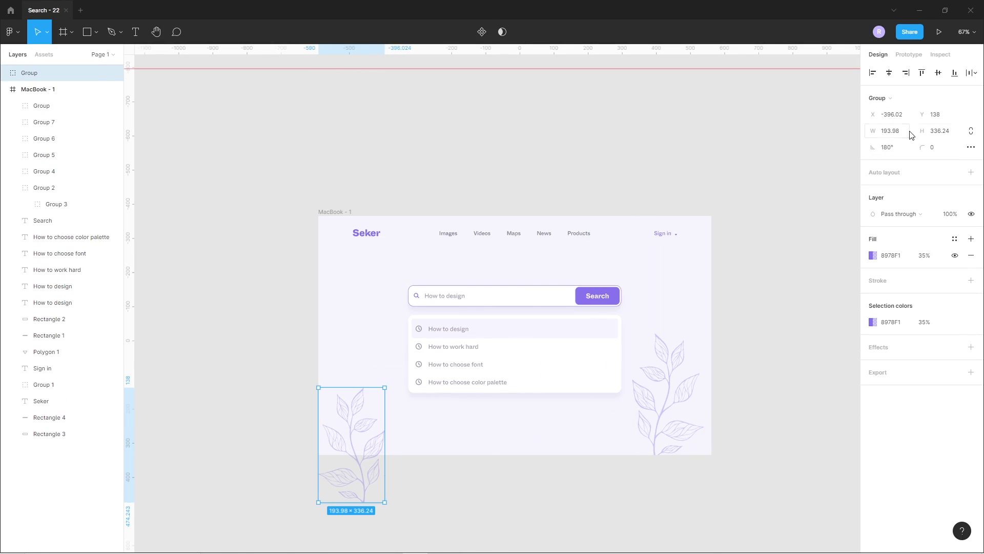
- Shrink the mirrored branch proportionally to a width of 164.98
key(shift+Down)
key(shift+Down)
key(shift+Down)
key(shift+Down)
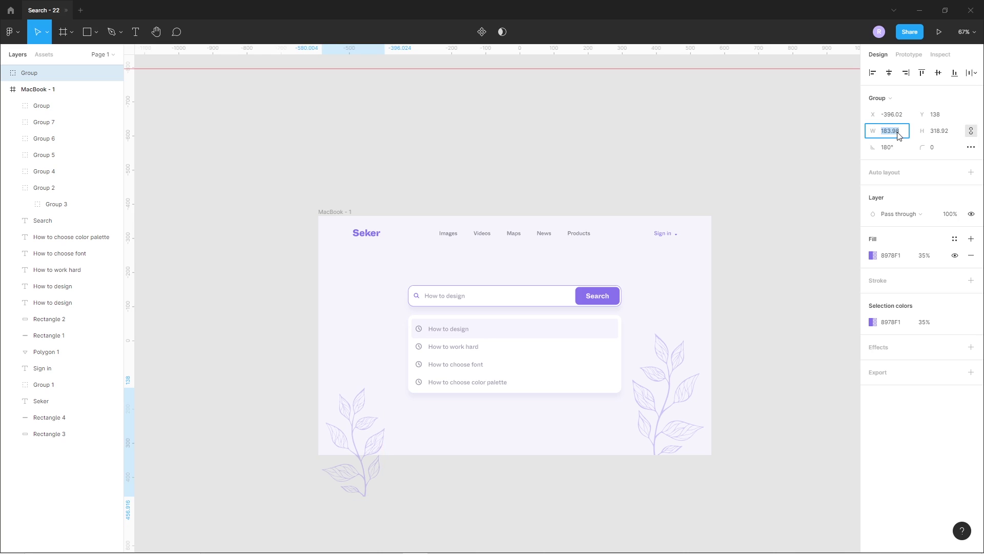
key(shift+Up)
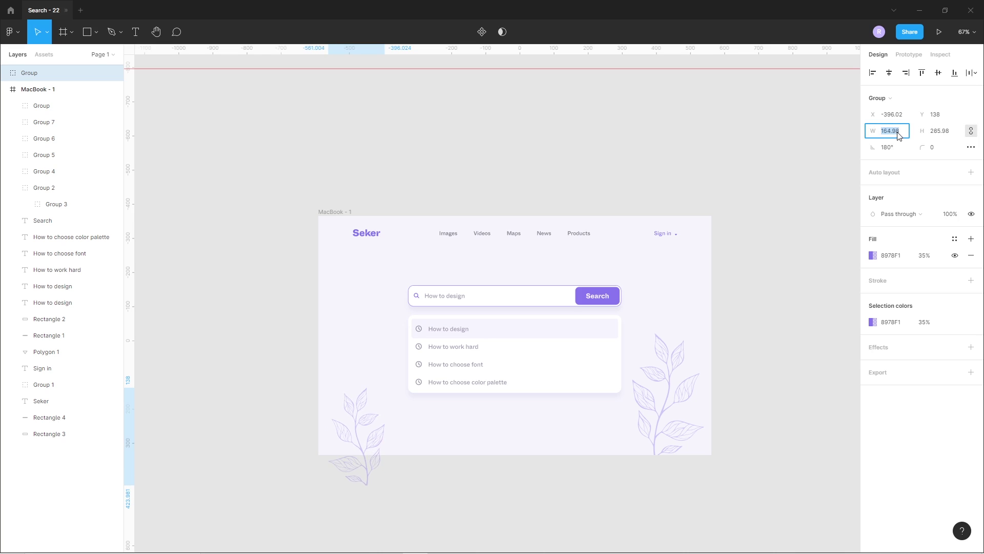
click(466, 464)
- Align the mirrored branch with the MacBook frame's lower left corner at X -430.02, Y 113
scroll(354, 467, up, 4)
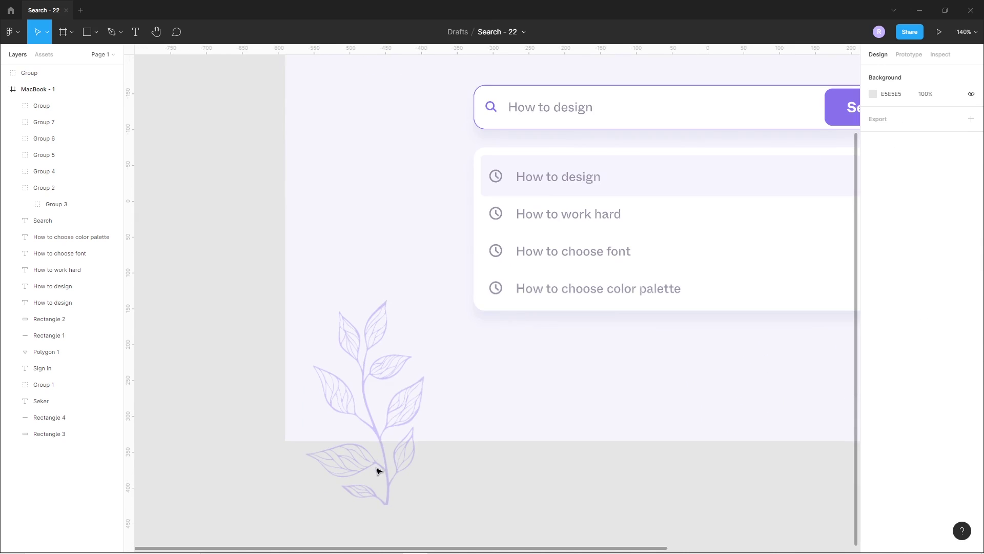
drag(380, 474, 364, 473)
key(Down)
key(Down)
key(Down)
key(Down)
key(Down)
key(Down)
key(Down)
key(Down)
key(Down)
key(Down)
key(Down)
key(Down)
key(Down)
key(Down)
key(Down)
key(Down)
key(Down)
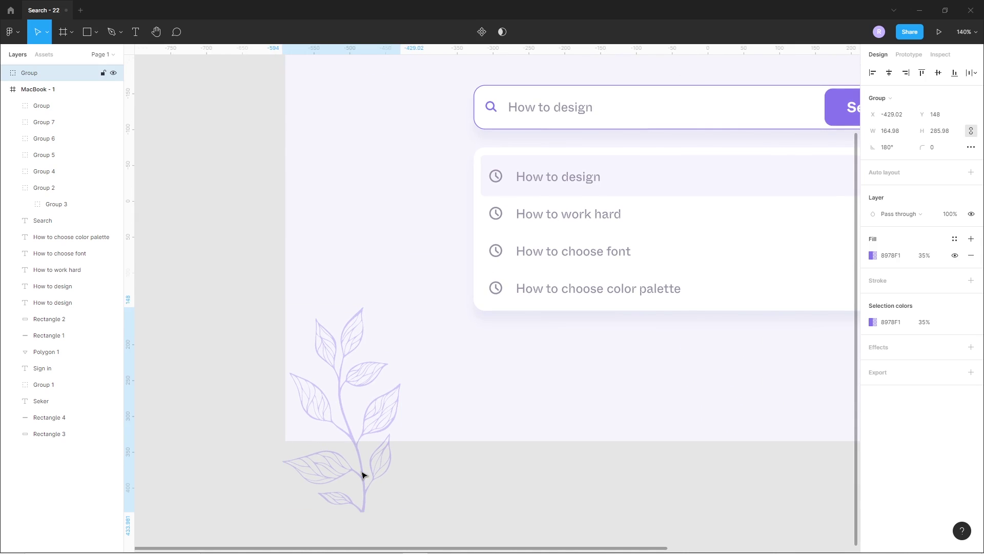
key(Up)
key(Left)
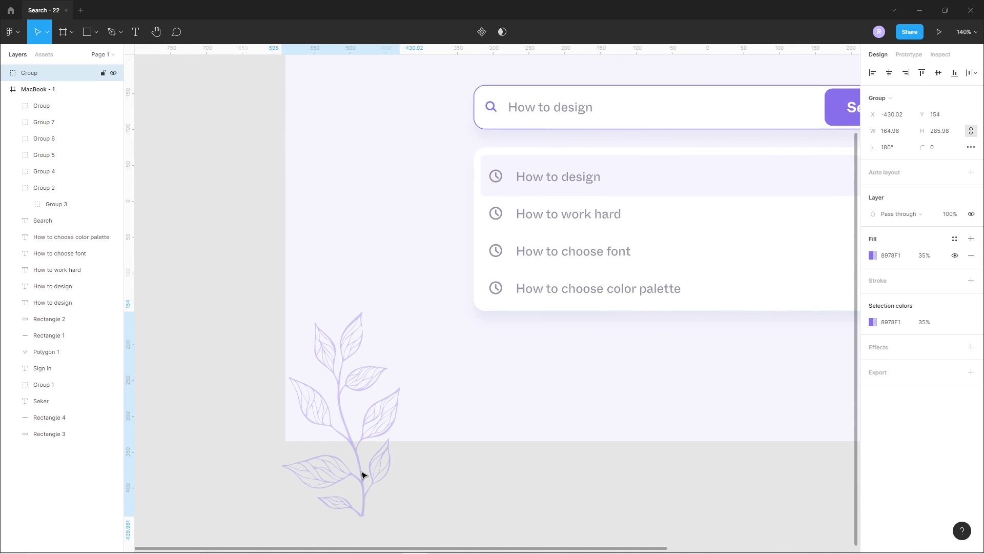
click(405, 457)
drag(365, 437, 374, 407)
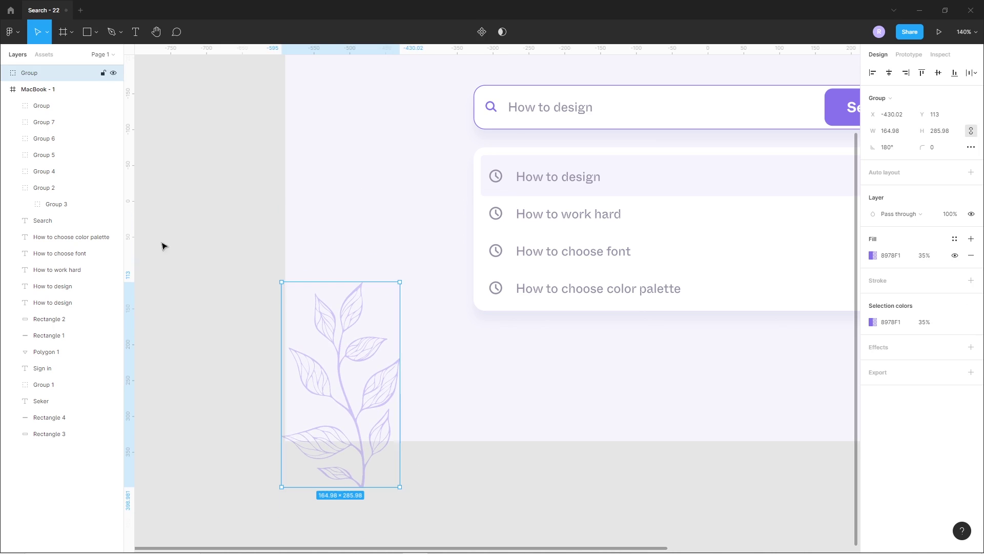
- Nest the mirrored branch inside the MacBook - 1 frame and nudge it to X 160.98, Y 518
drag(29, 78, 40, 104)
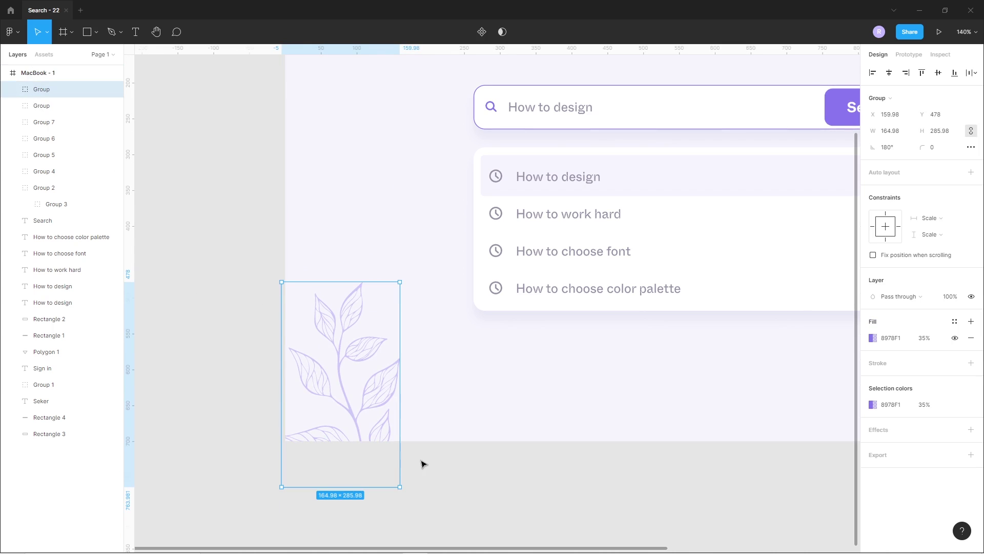
key(shift+Down)
key(shift+Down)
key(shift+Down)
key(shift+Down)
key(Right)
key(Right)
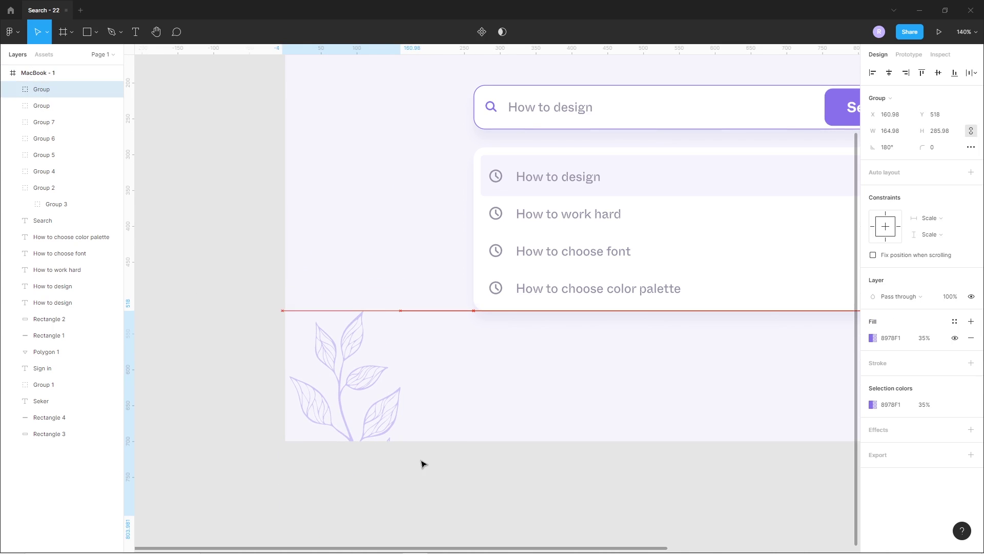
click(421, 464)
- Draw an open wavy line about 815 × 173 with the Pen tool across the MacBook frame's lower edge
scroll(431, 463, down, 5)
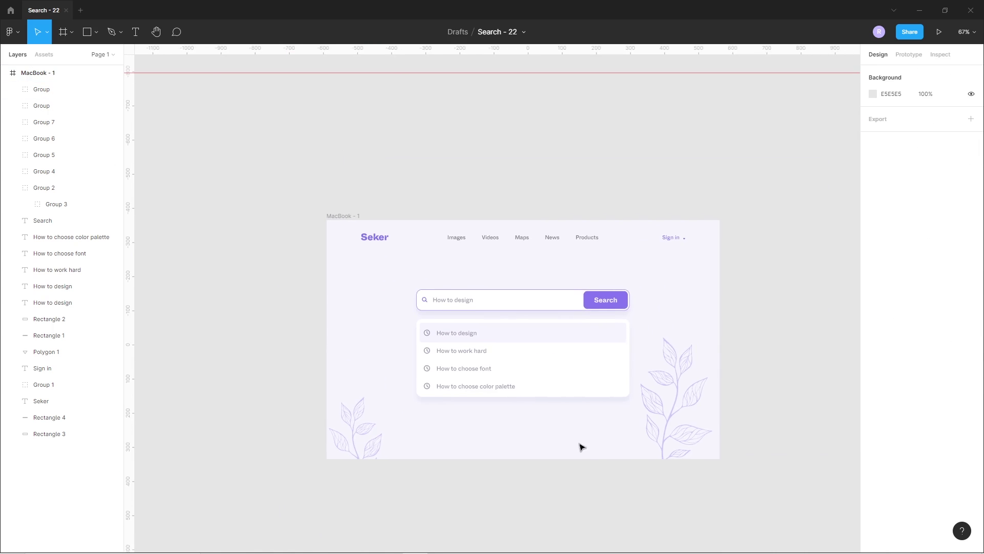
scroll(579, 446, up, 1)
scroll(578, 450, up, 1)
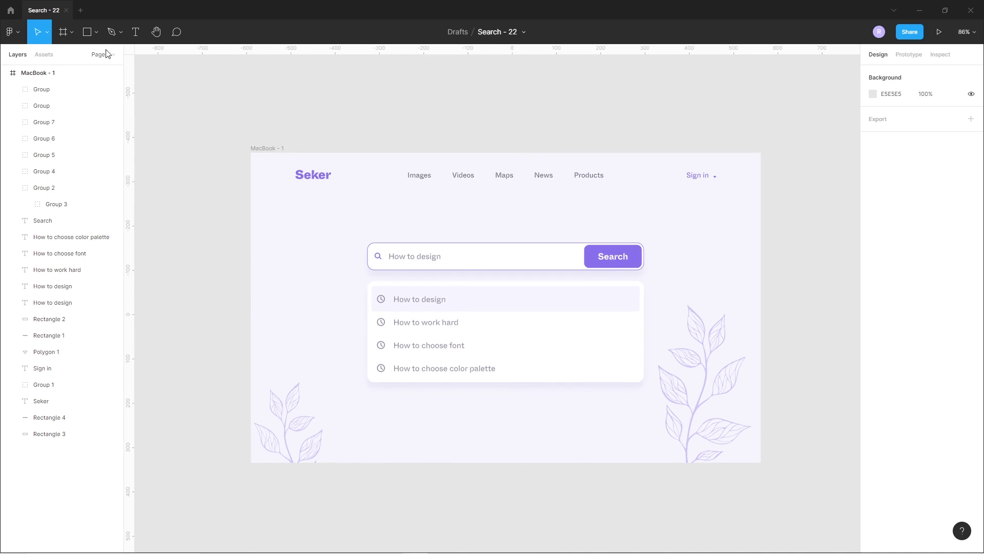
click(112, 32)
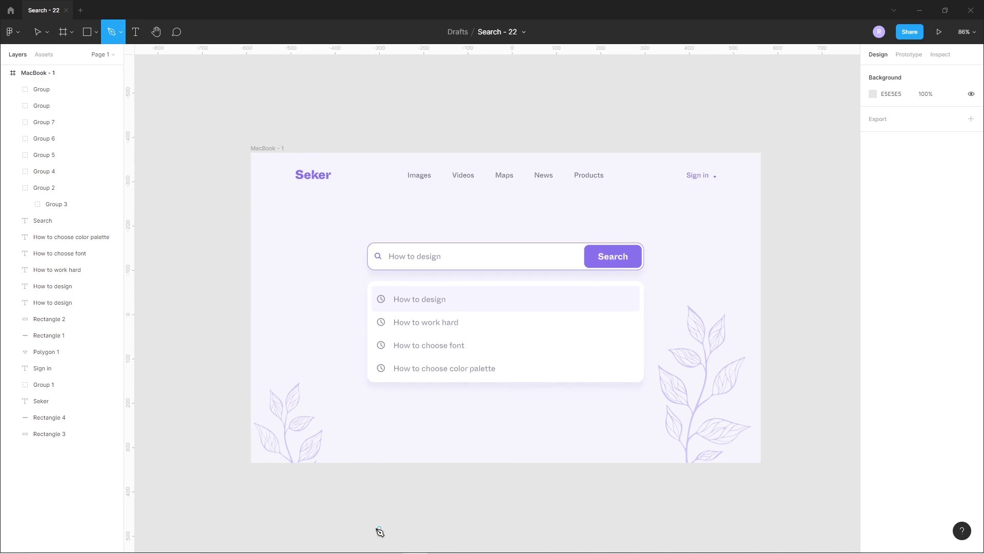
click(340, 472)
drag(421, 425, 472, 428)
drag(557, 496, 620, 496)
key(ctrl)
key(ctrl+z)
drag(515, 484, 549, 488)
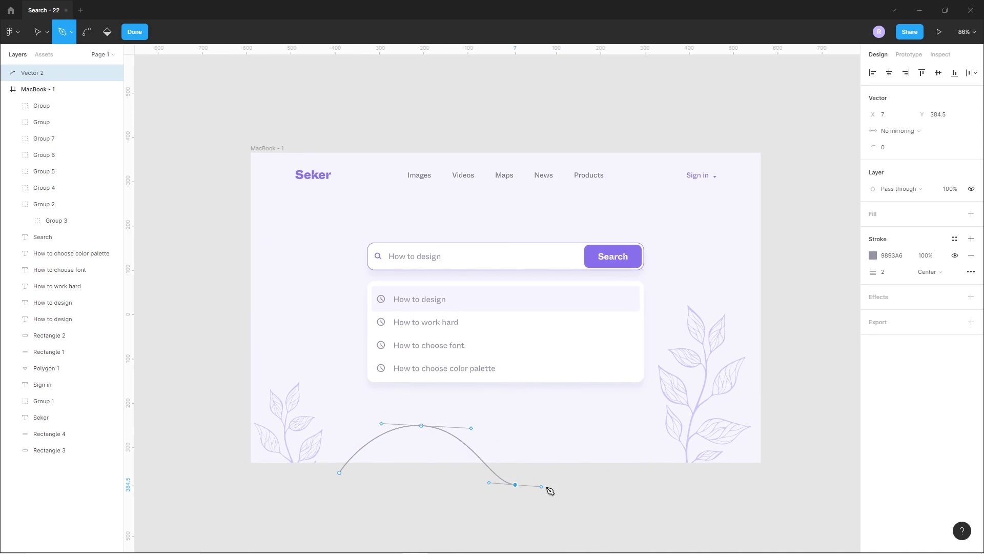
drag(624, 435, 666, 445)
click(699, 503)
key(Escape)
key(Escape)
- Draw a second wavy line about 840 × 220 with the Pen tool, crossing the first and ending past the frame's right edge
key(p)
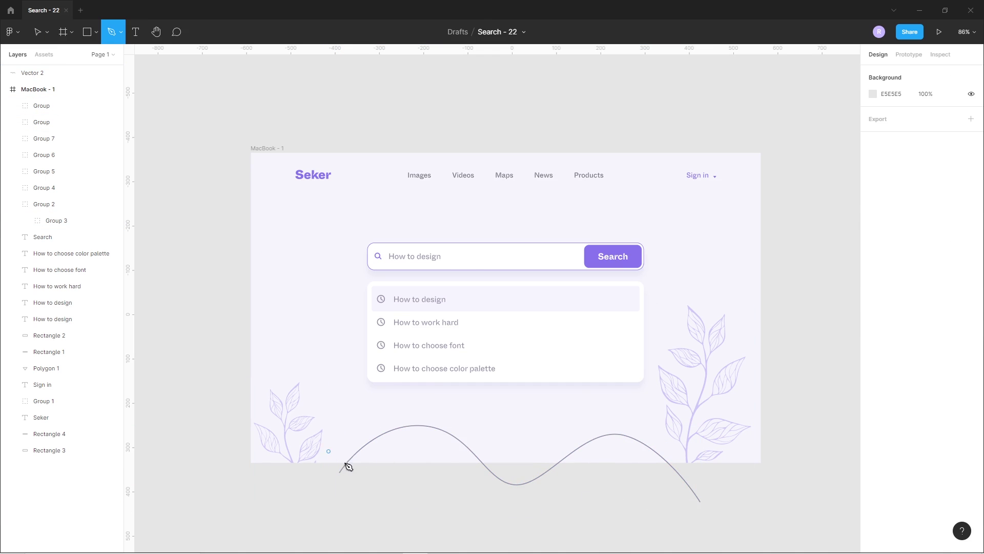
click(404, 477)
drag(516, 427, 565, 369)
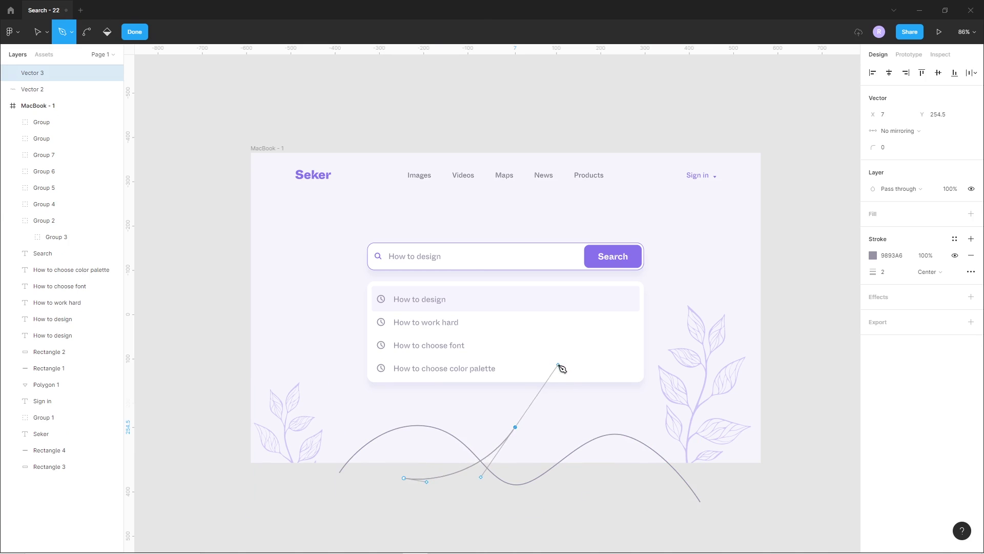
key(ctrl+z)
drag(494, 431, 523, 394)
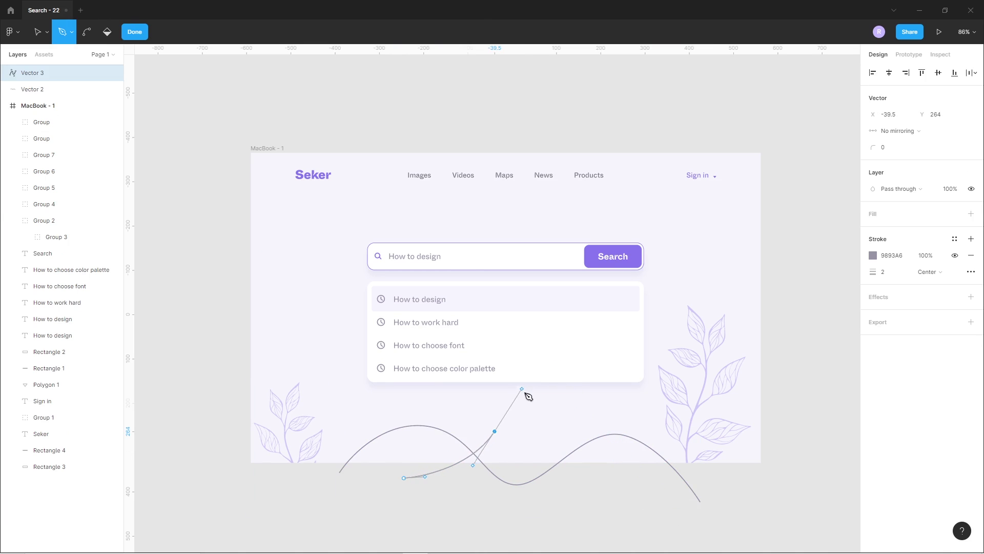
drag(677, 512, 706, 426)
click(776, 286)
key(Escape)
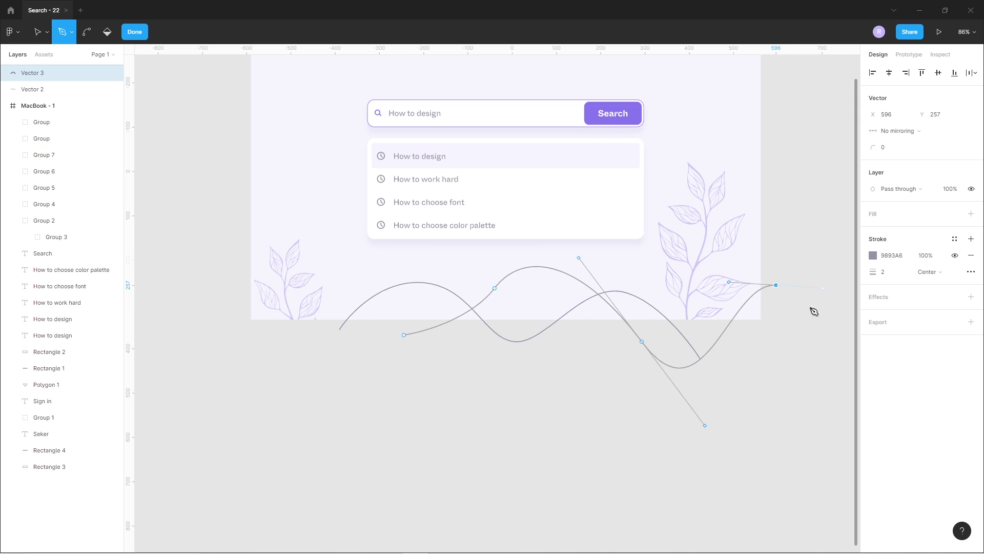
key(Escape)
- Adjust the curve handle at the second wavy line's first inner anchor to smooth its rise, and finish editing
scroll(469, 264, up, 5)
double_click(507, 282)
drag(506, 283, 433, 343)
scroll(487, 431, down, 5)
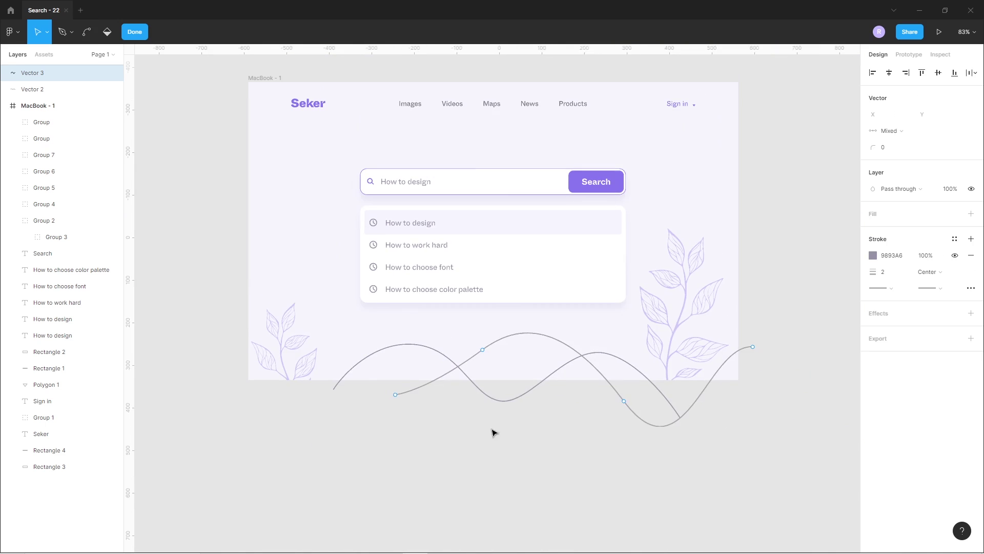
key(Escape)
- Set the stroke color of both wavy lines to the purple document color 8978F1
click(873, 239)
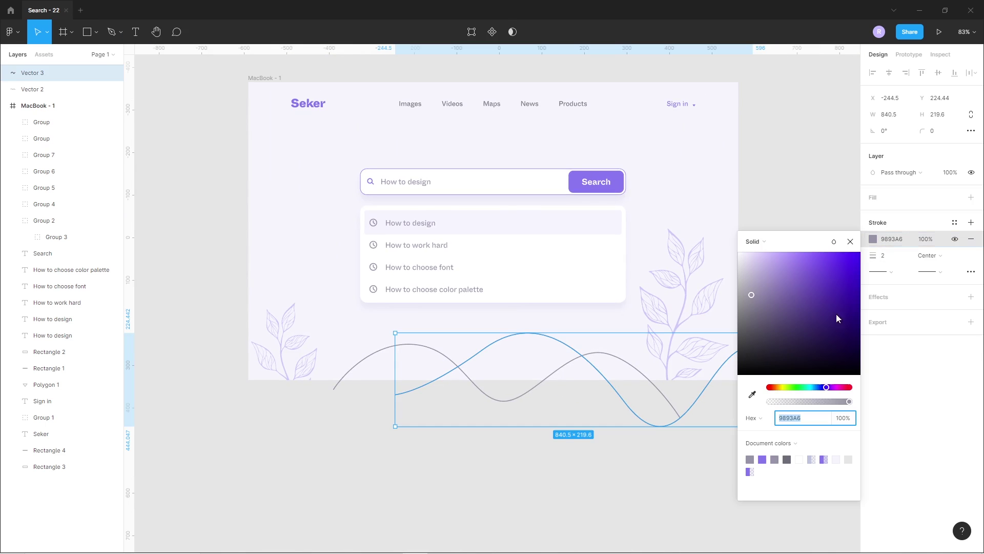
click(764, 459)
click(383, 352)
click(873, 239)
click(762, 459)
- Set the stroke weight to 3 on the second wavy line and 1 on the first
click(439, 380)
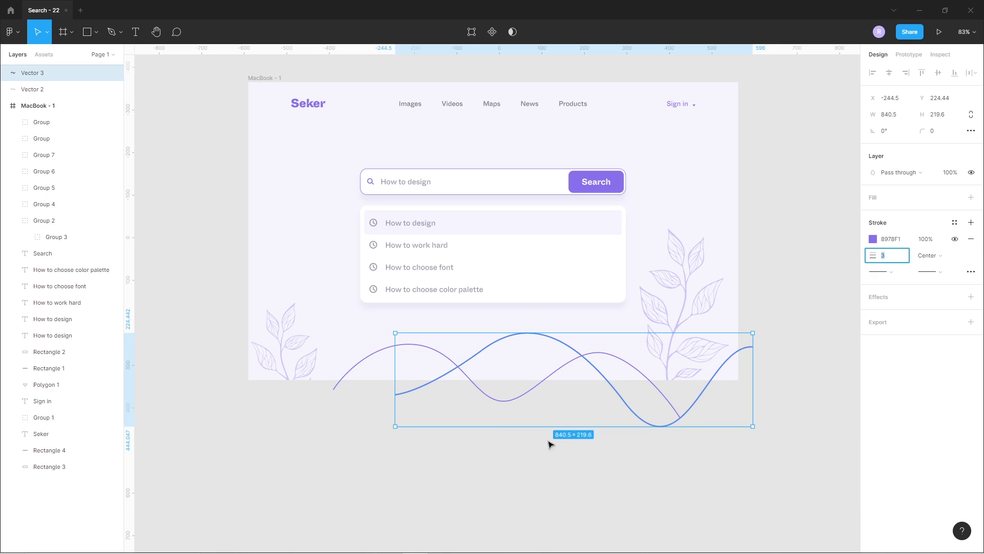
click(714, 343)
drag(503, 430, 530, 458)
- Lower the second wavy line's stroke opacity to 25%
click(641, 413)
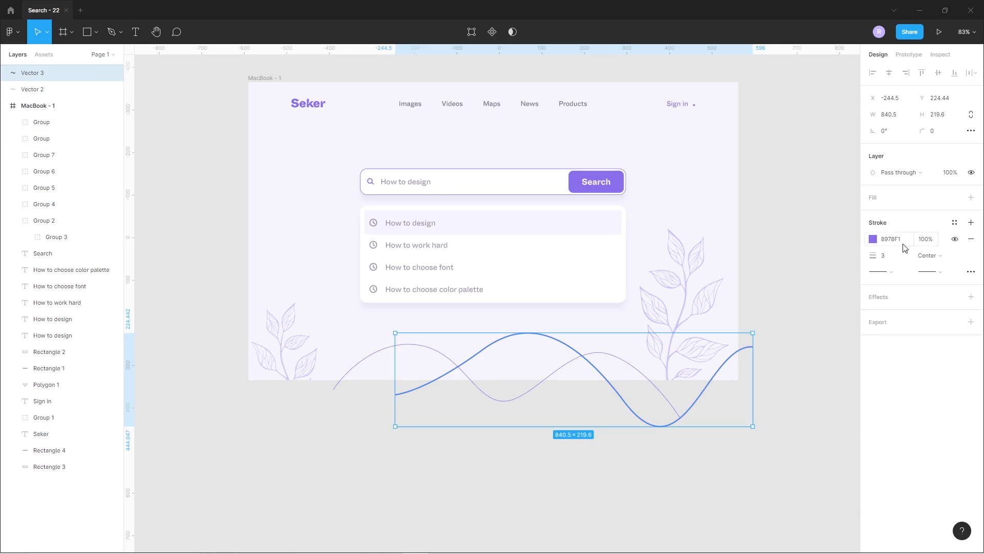
click(873, 239)
drag(849, 403, 808, 405)
click(842, 419)
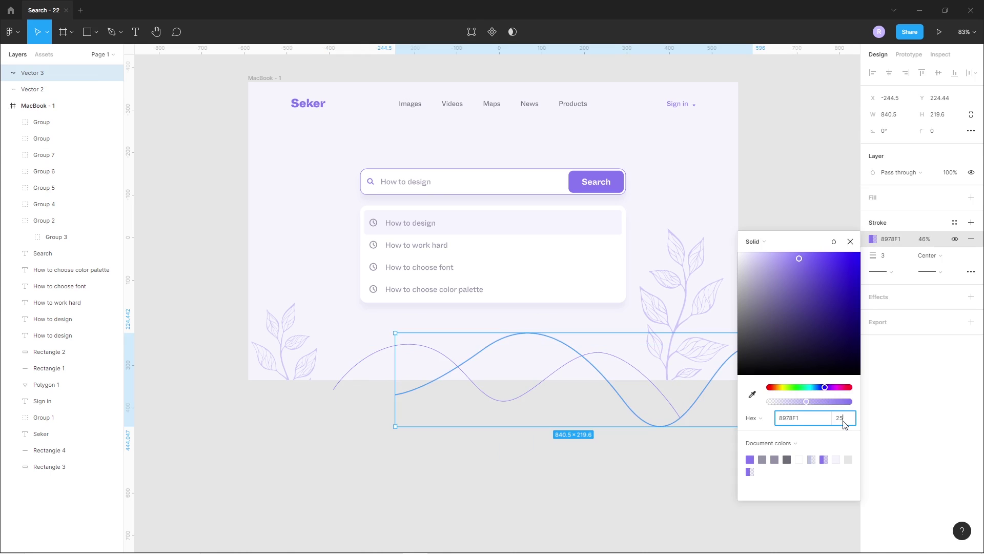
key(Return)
- Lower the first wavy line's stroke opacity to 25%
click(422, 358)
click(424, 346)
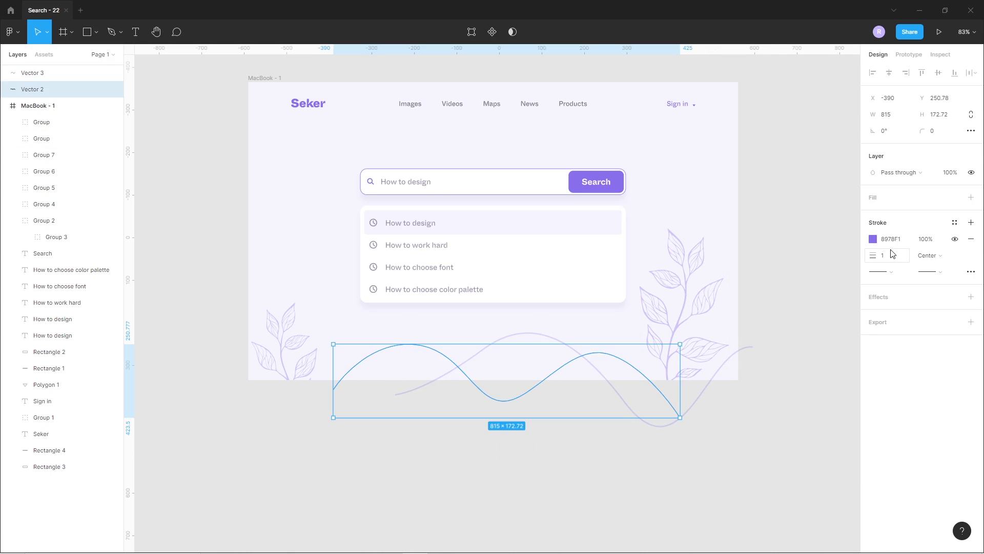
click(873, 239)
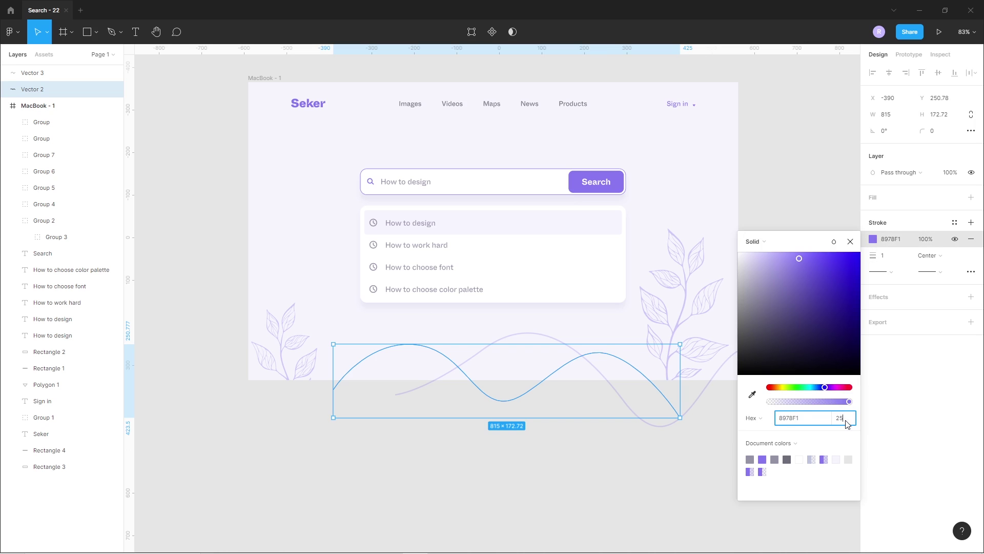
click(845, 422)
text(25)
key(Return)
click(554, 386)
- Set the second, thicker wavy line's stroke opacity to 20%
click(542, 342)
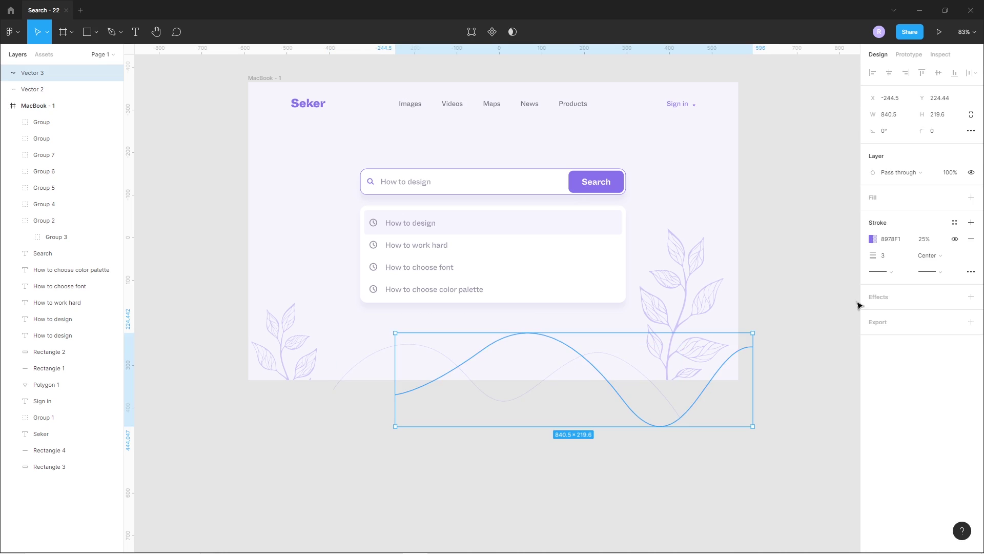
click(875, 240)
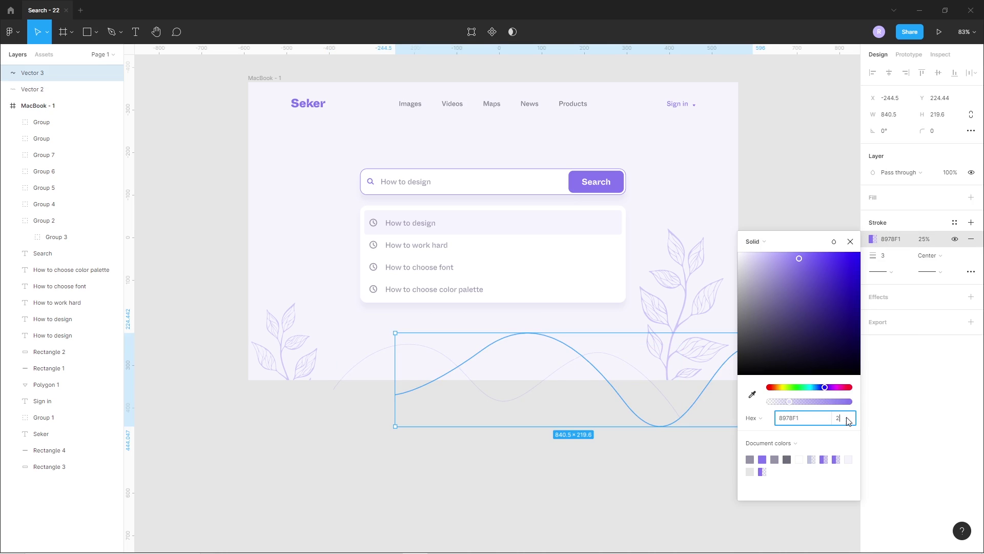
text(20)
key(Return)
click(537, 487)
- Nest both wavy lines inside the MacBook - 1 frame above its other layers so the frame clips them
scroll(515, 435, up, 2)
mouse_move(577, 482)
mouse_down()
mouse_move(486, 394)
mouse_move(486, 402)
mouse_up()
drag(30, 106, 31, 109)
click(499, 515)
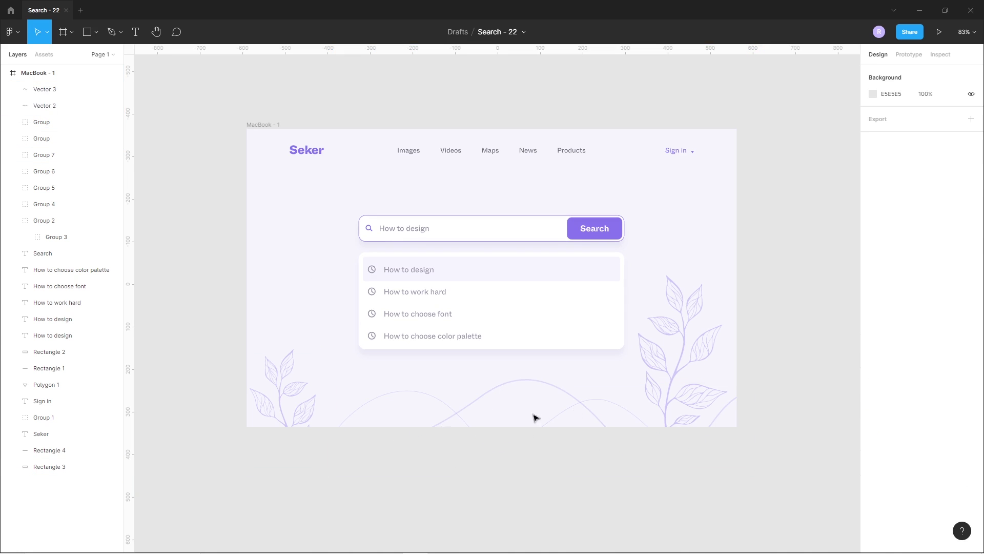
scroll(503, 360, up, 2)
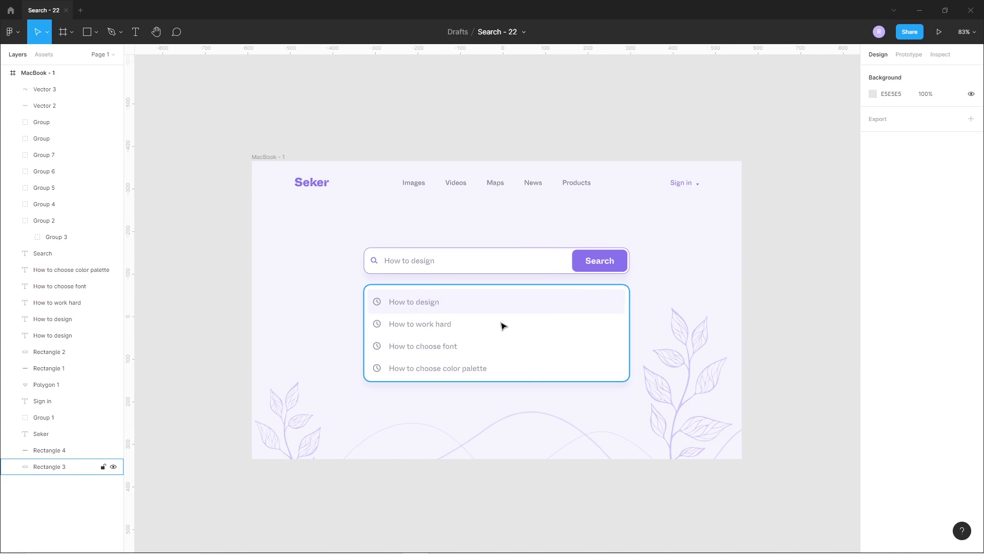
- Shift the thin wavy line's second crest anchor slightly right and down, finish editing, and nudge the whole line downward
double_click(600, 439)
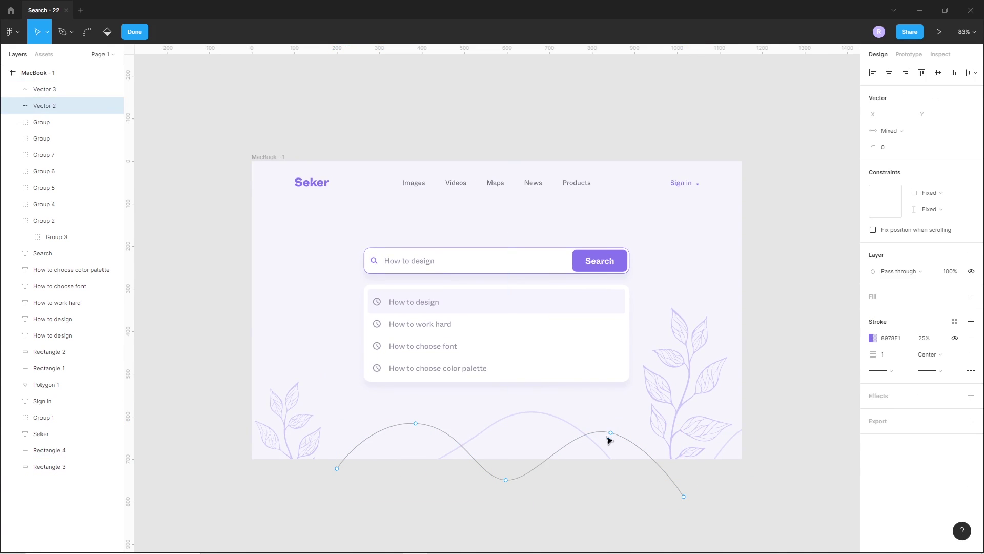
drag(618, 436, 629, 441)
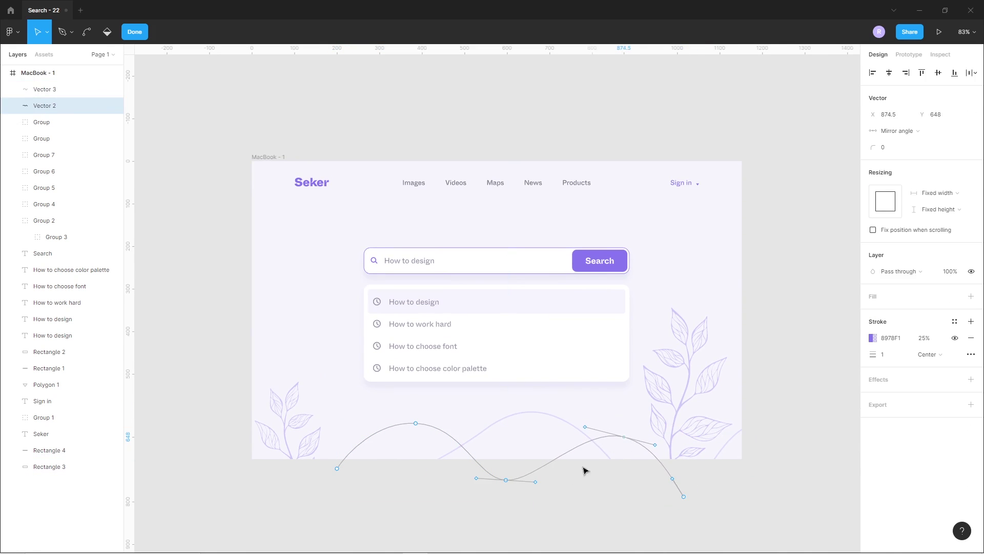
key(Escape)
key(shift+Down)
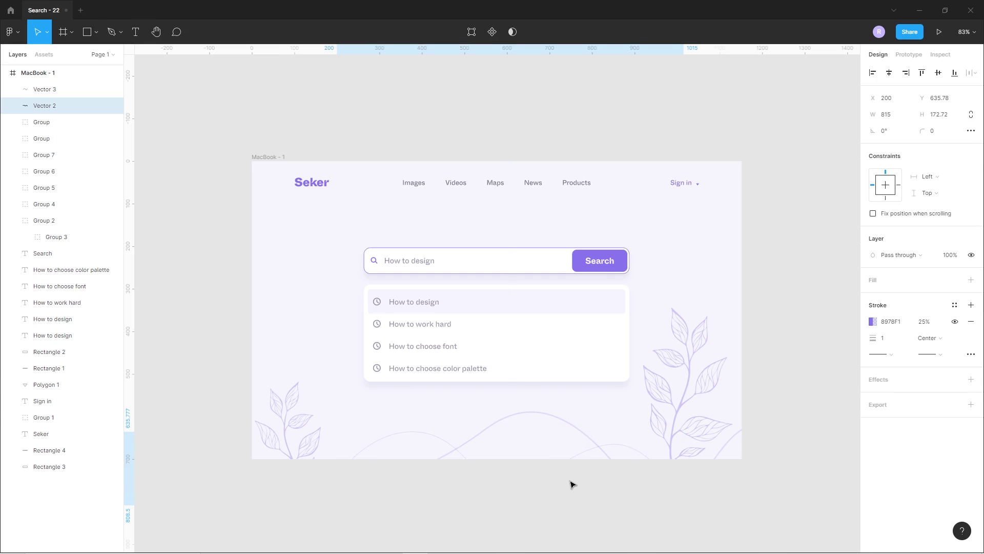
click(573, 484)
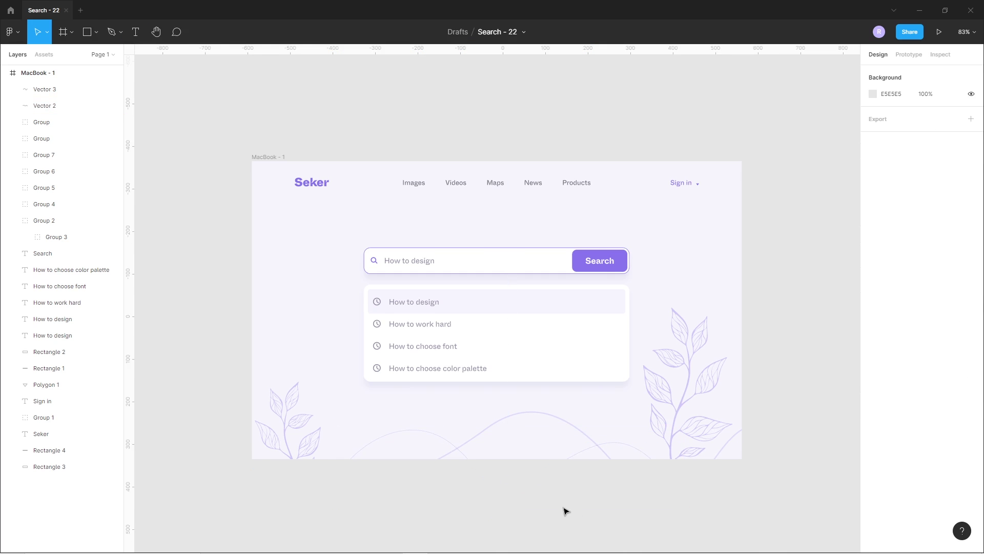
scroll(565, 510, down, 1)
scroll(533, 446, down, 2)
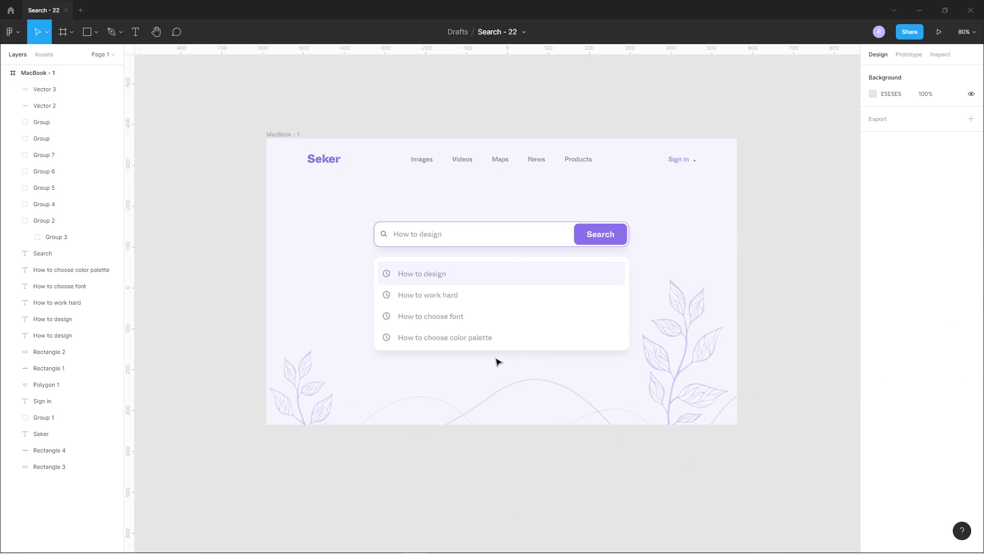
- Add a 1x PNG export setting to the MacBook - 1 frame
click(283, 136)
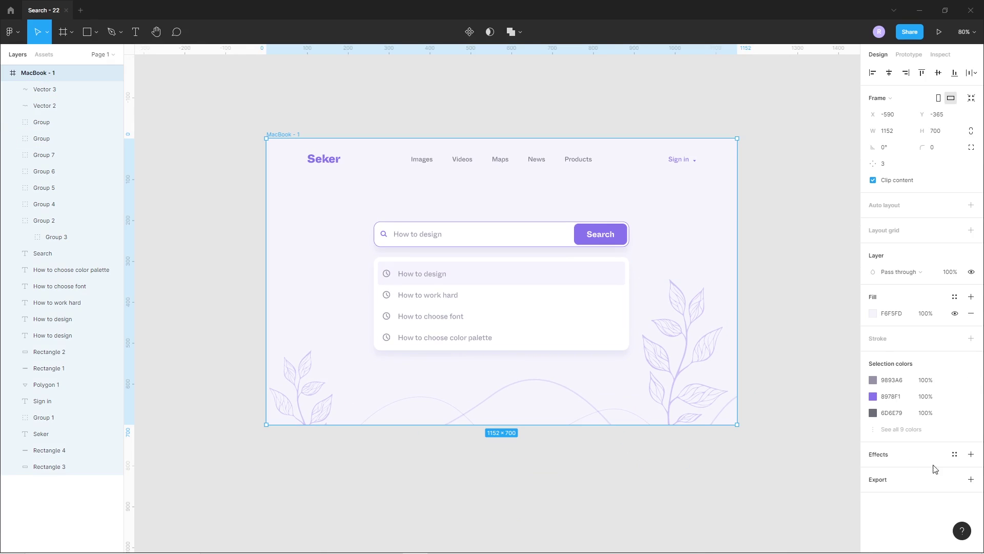
click(971, 480)
scroll(931, 514, down, 1)
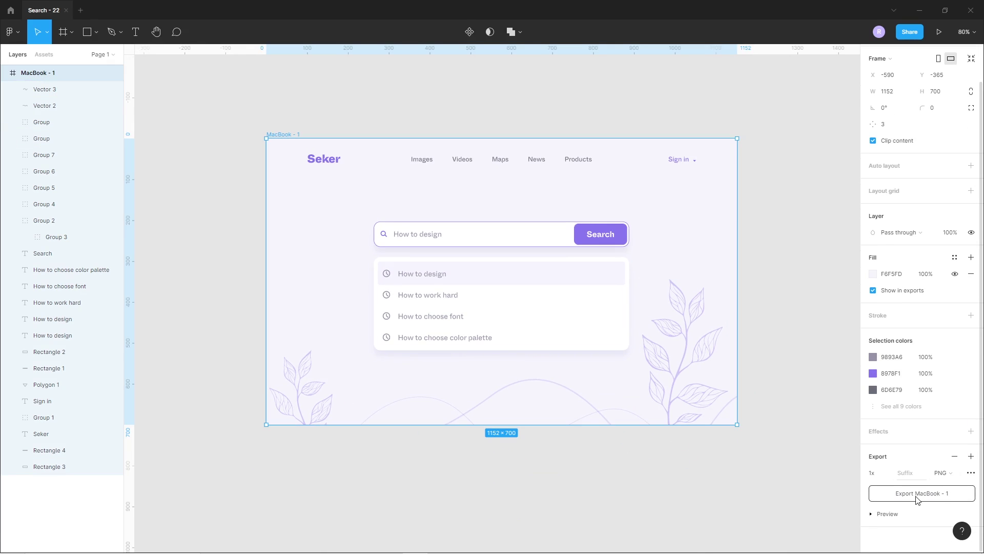
- Export the frame and save it as MacBook - 1 in the Search folder inside Daily UI Challange
click(917, 498)
click(402, 131)
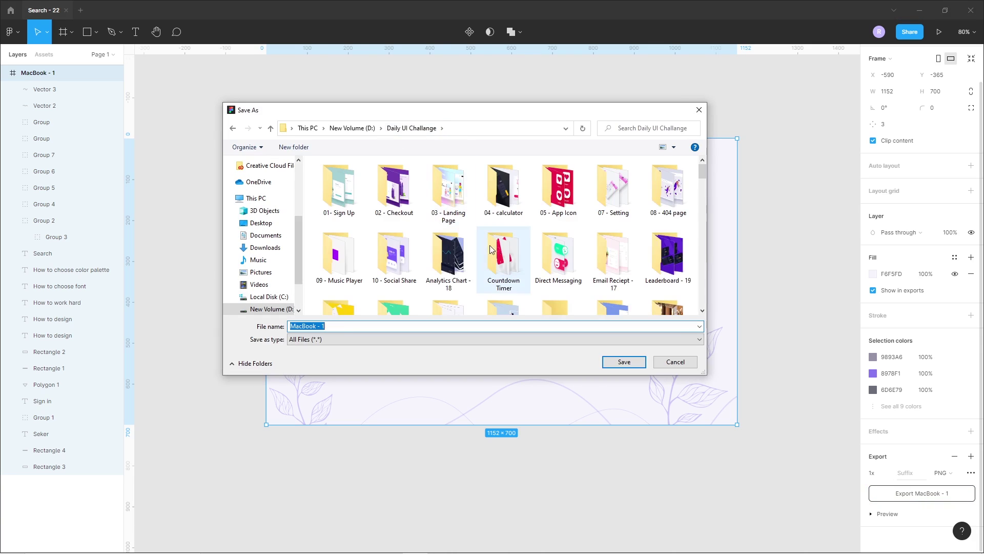
click(525, 262)
scroll(525, 264, down, 3)
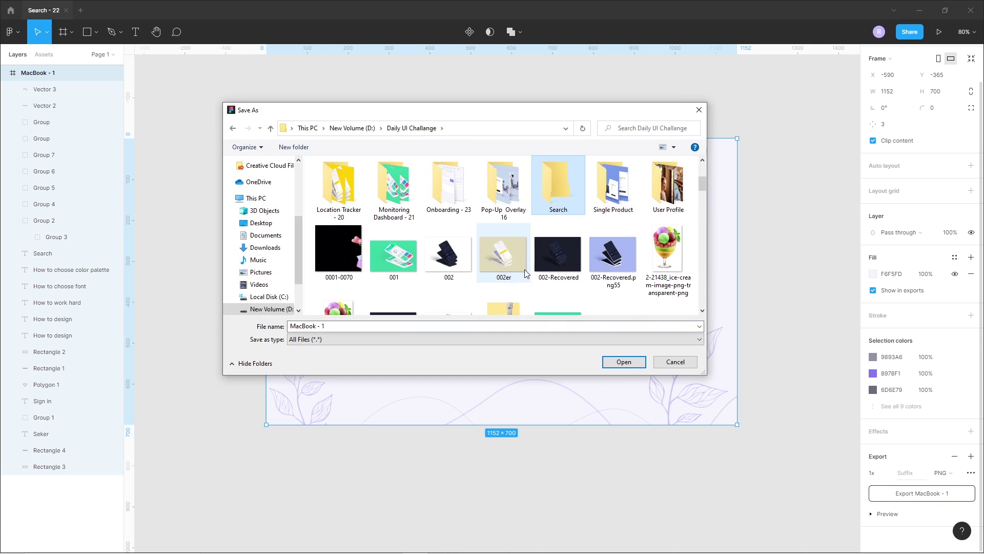
double_click(559, 202)
click(431, 326)
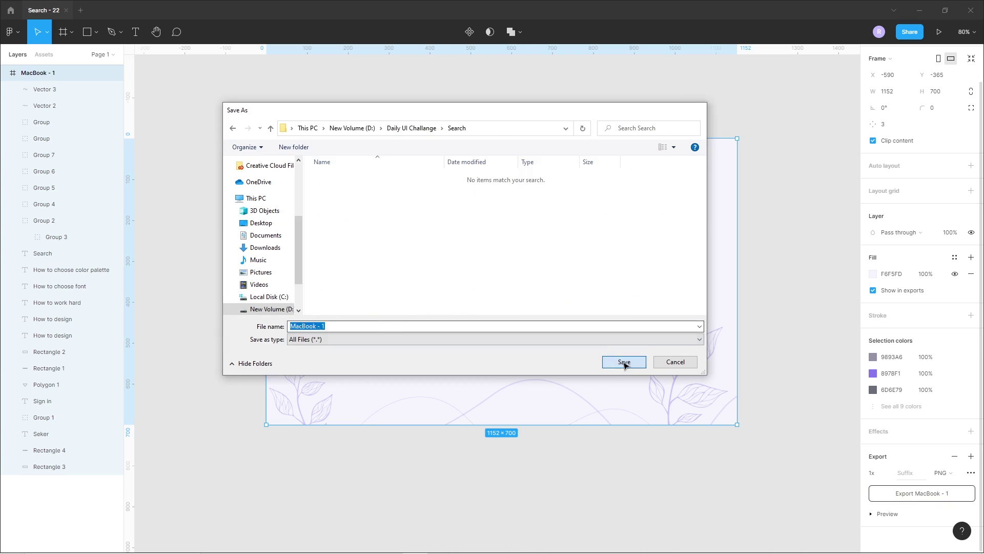
click(623, 362)
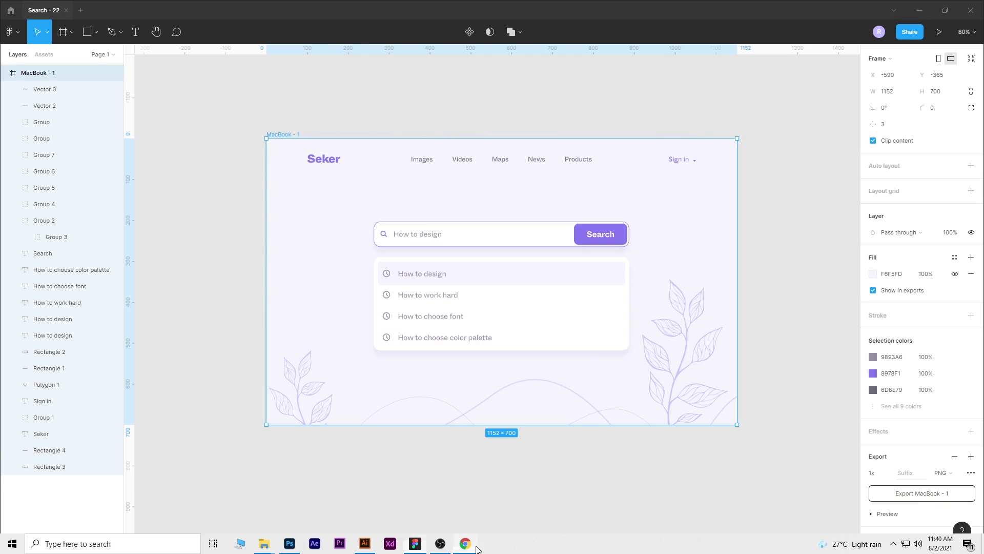
- Switch to Chrome and look through the Simple Mockups page on ls.graphics for a device scene and its downloads
click(454, 542)
click(86, 26)
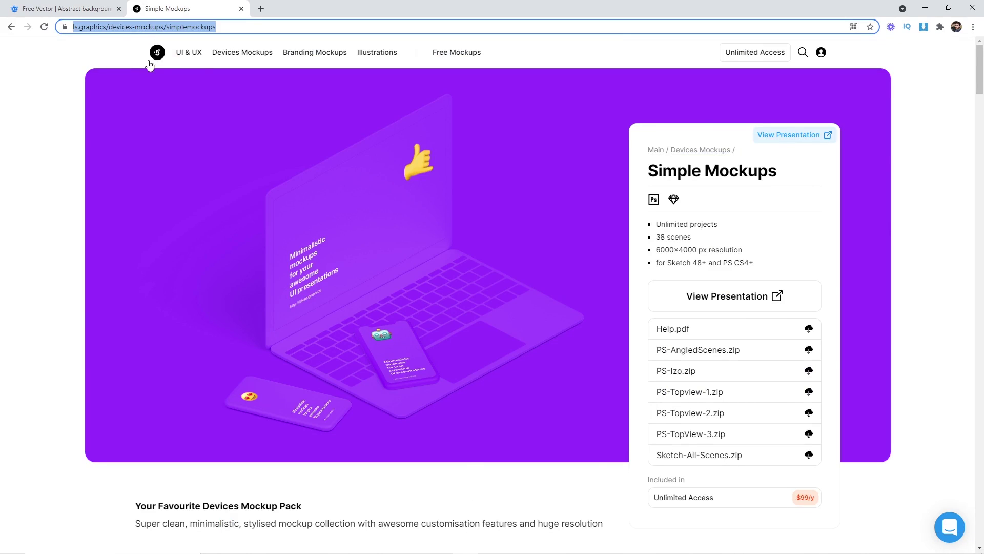
scroll(539, 367, down, 5)
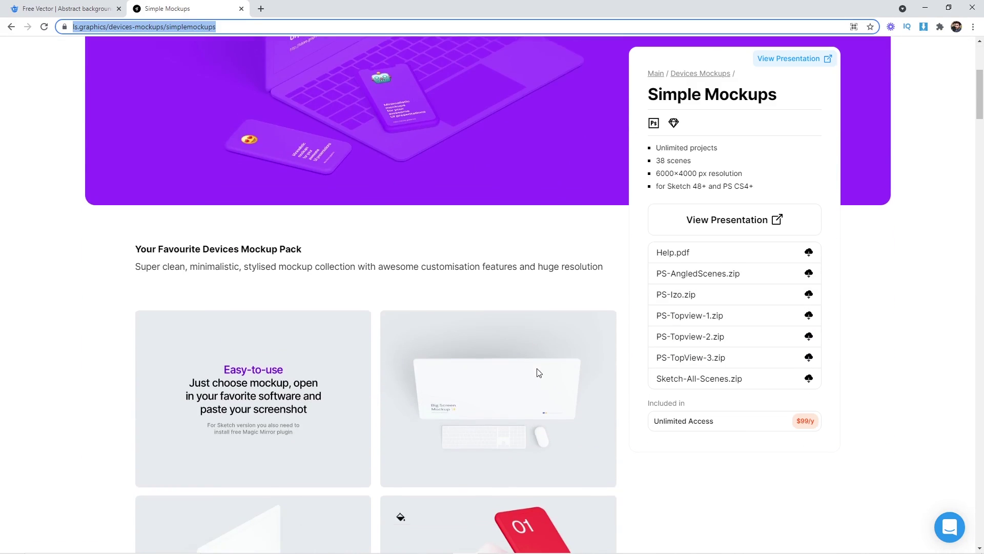
scroll(608, 362, down, 8)
drag(980, 159, 980, 318)
scroll(310, 354, up, 2)
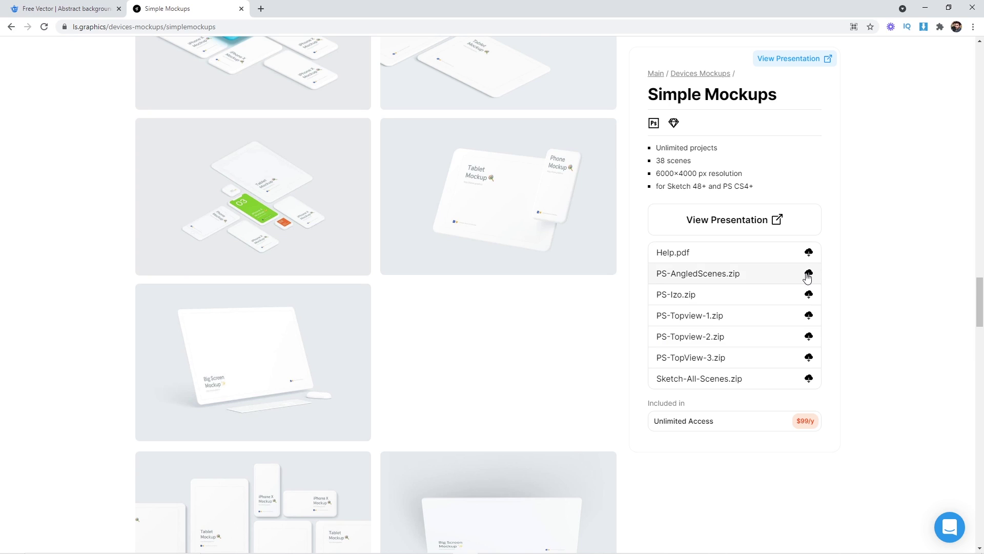
- Switch to File Explorer and look at the mockup PSD files in the Angled Scenes folder
mouse_move(348, 552)
mouse_move(268, 534)
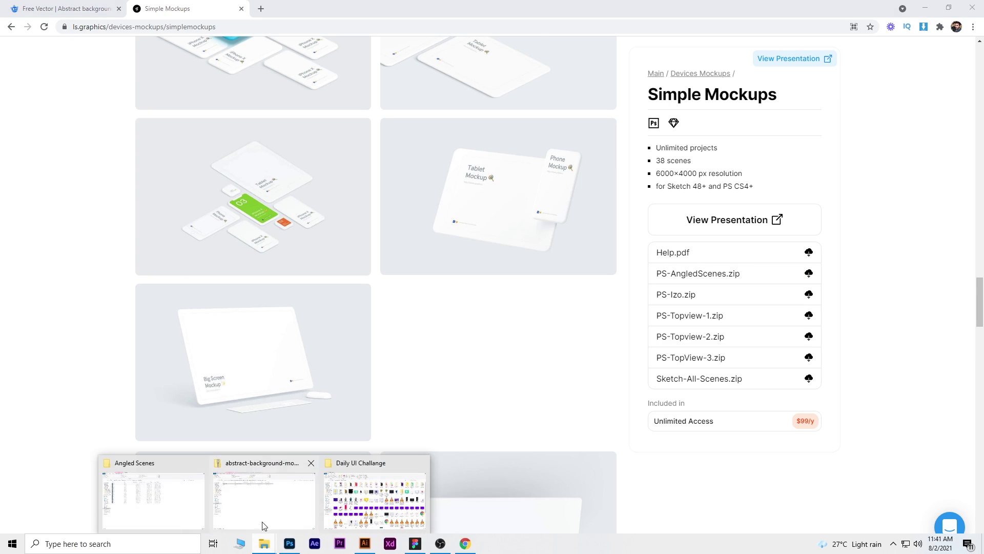
click(167, 511)
click(110, 233)
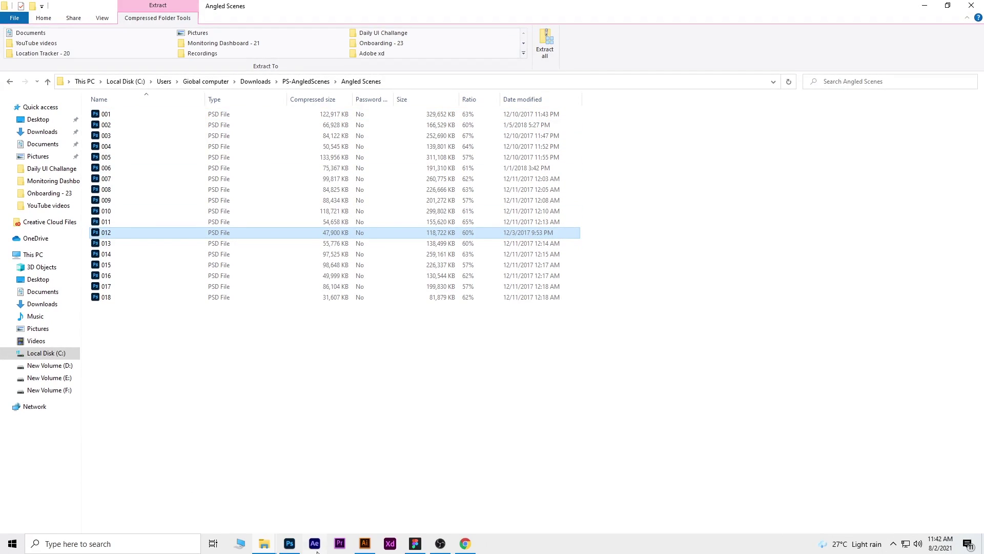
- Switch to Photoshop, open the Change This1 smart object inside 016.psd's Screen group, and hide its placeholder layer
click(301, 546)
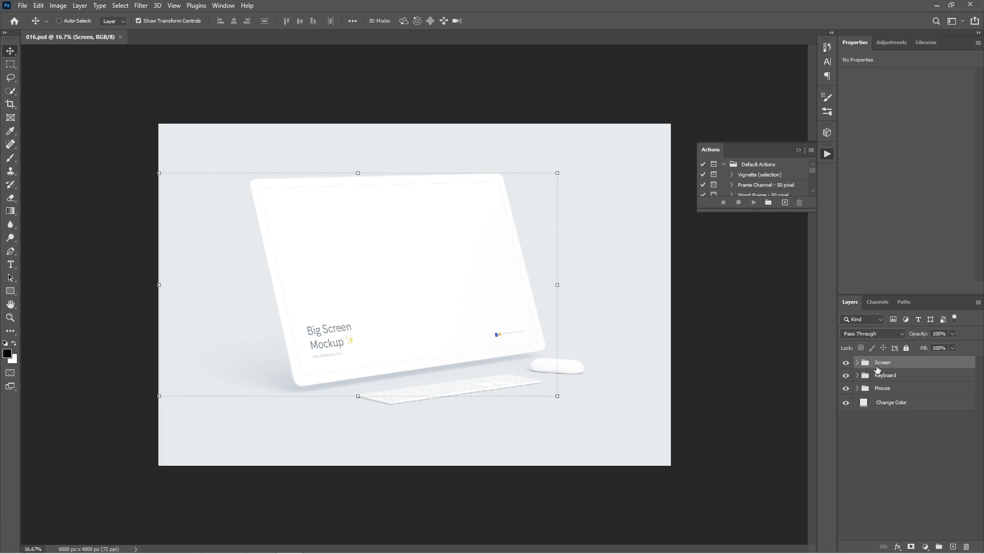
click(857, 362)
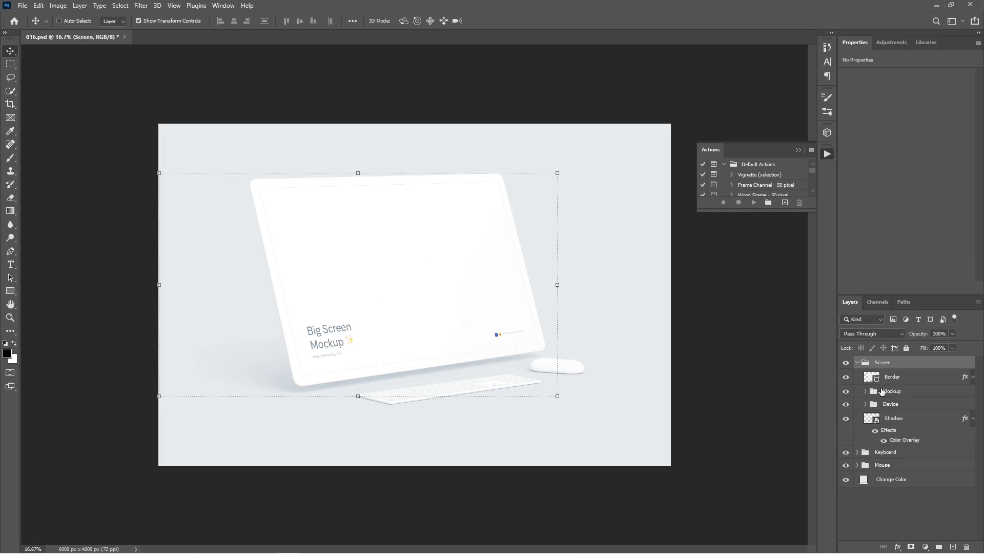
click(866, 391)
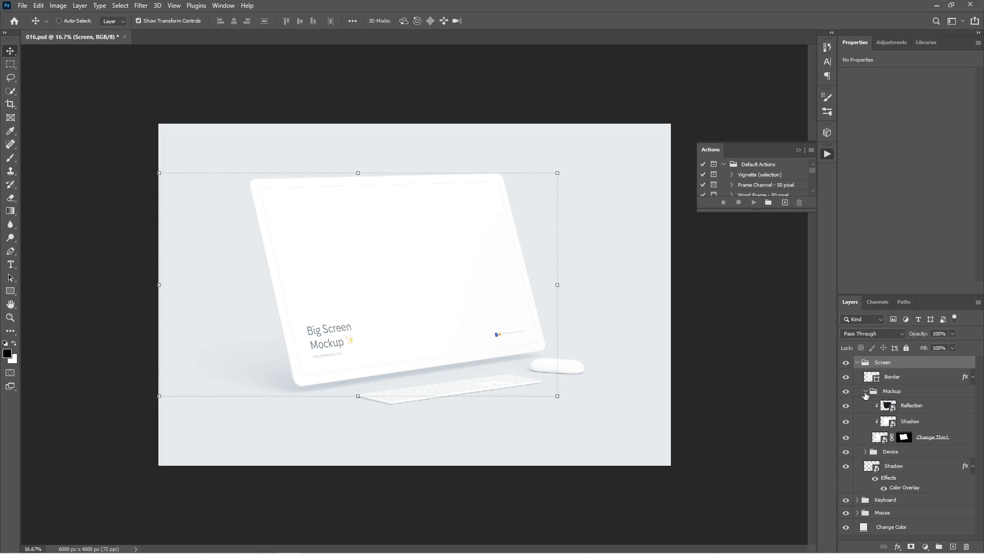
double_click(887, 442)
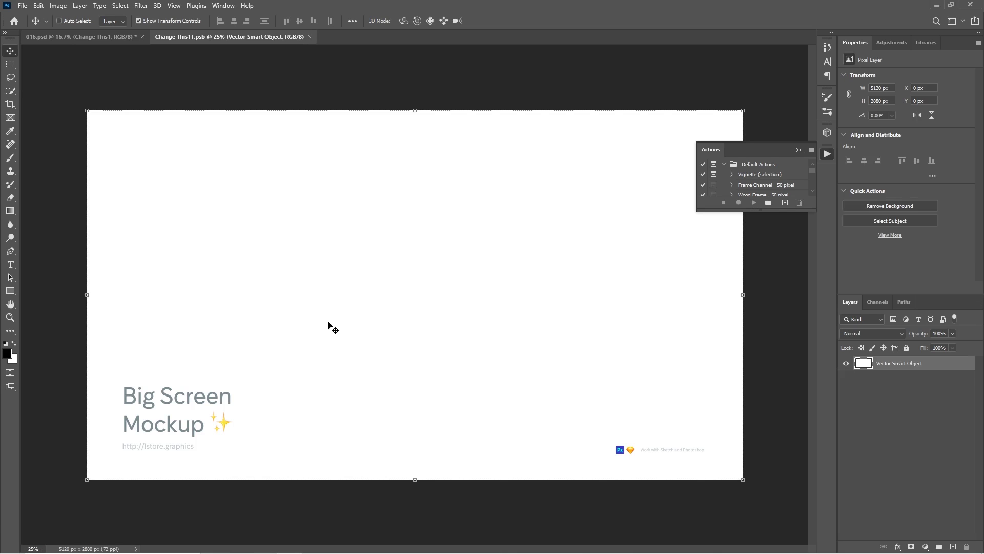
click(846, 363)
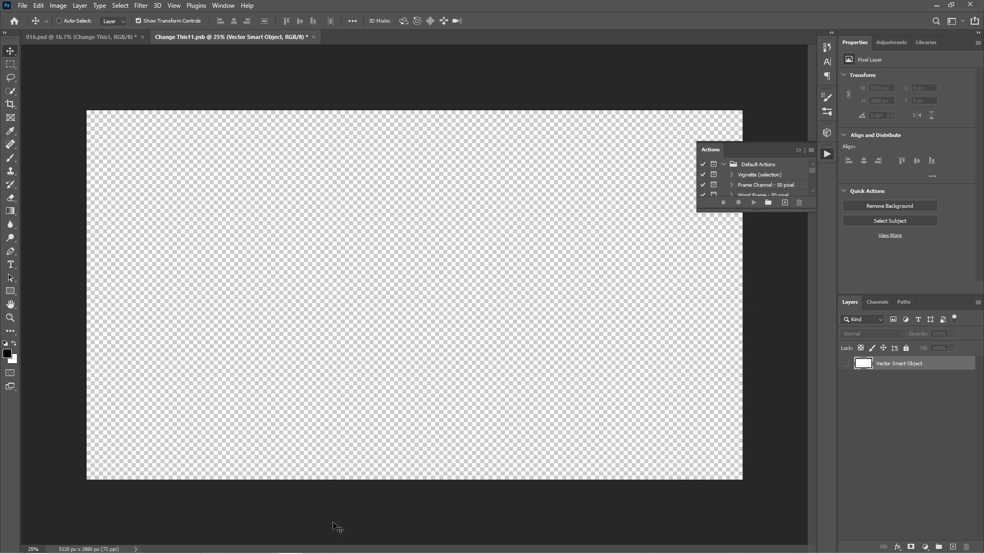
- Place the exported MacBook - 1 image from the Daily UI Challange Search folder into the smart object document
mouse_move(271, 543)
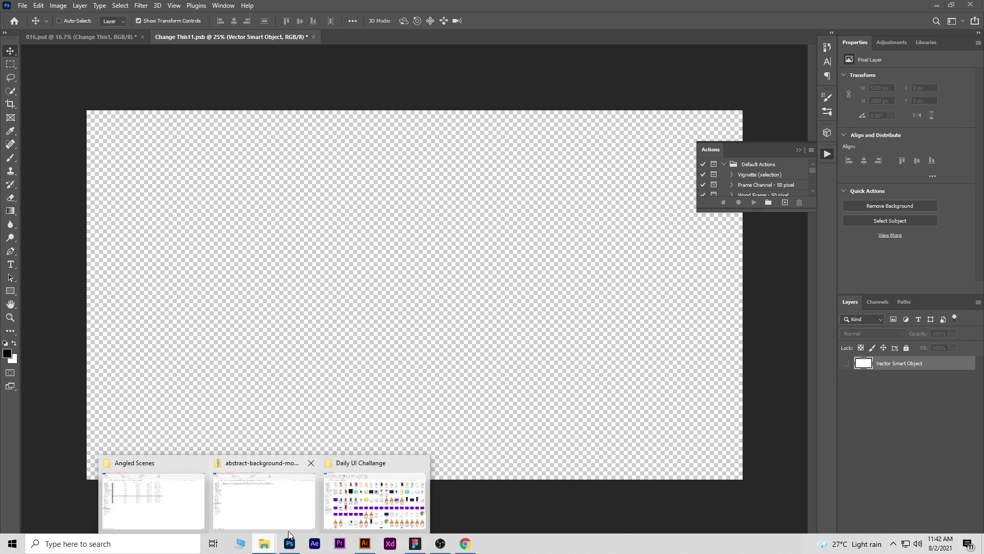
click(369, 513)
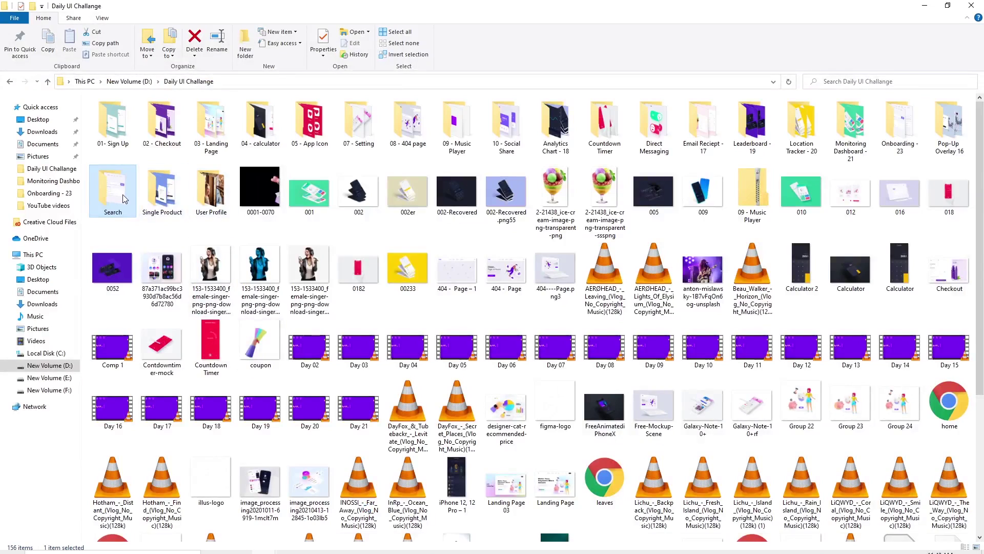
double_click(113, 191)
drag(118, 134, 383, 332)
- Scale and stretch the placed image to 444.44% width and 412.29% height to fill the canvas, and save and close the smart object
drag(490, 339, 706, 503)
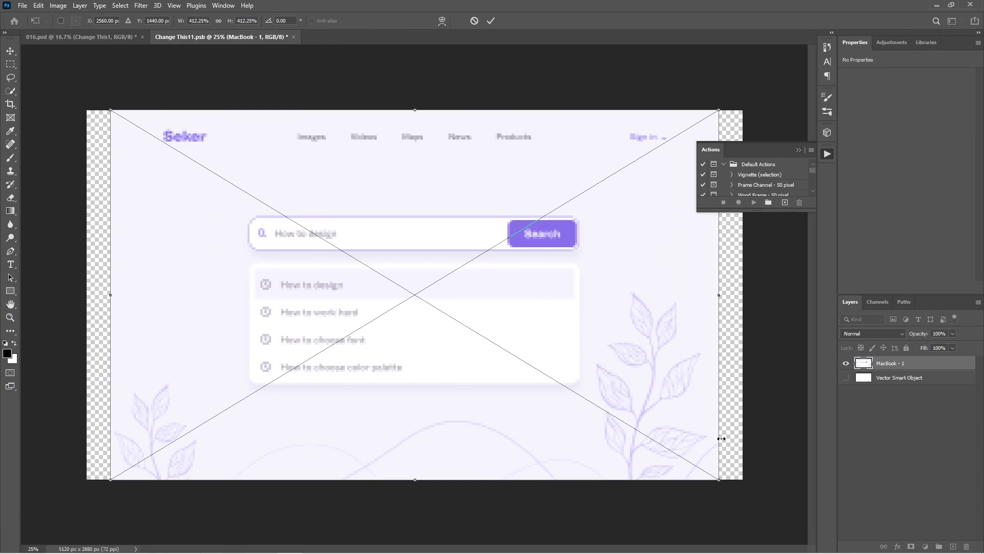
click(797, 151)
drag(720, 296, 743, 297)
drag(113, 294, 87, 295)
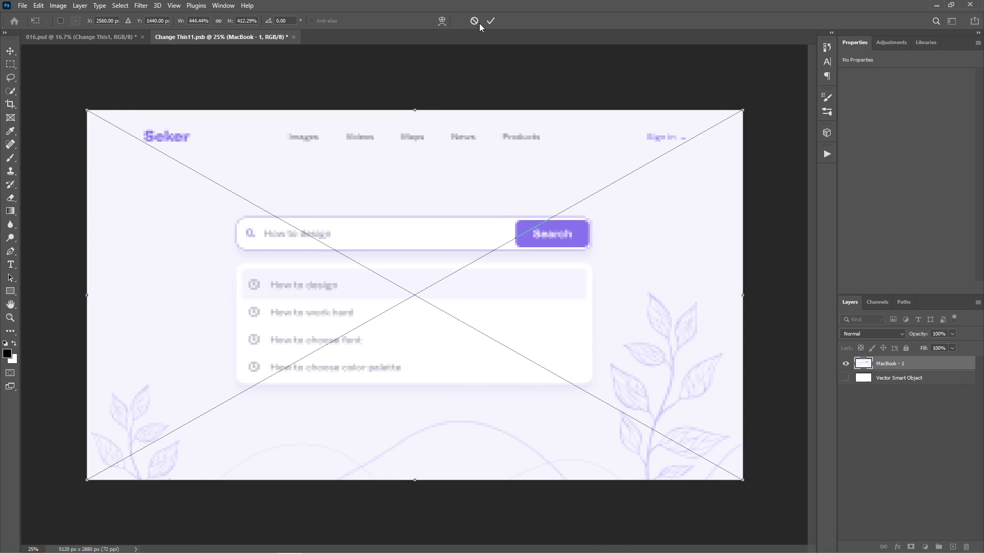
click(492, 21)
click(294, 37)
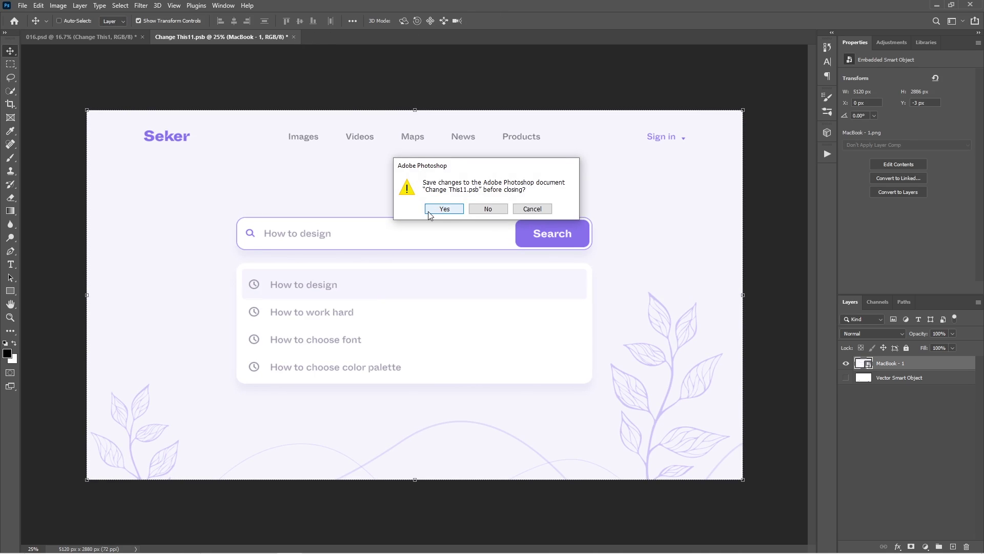
click(444, 208)
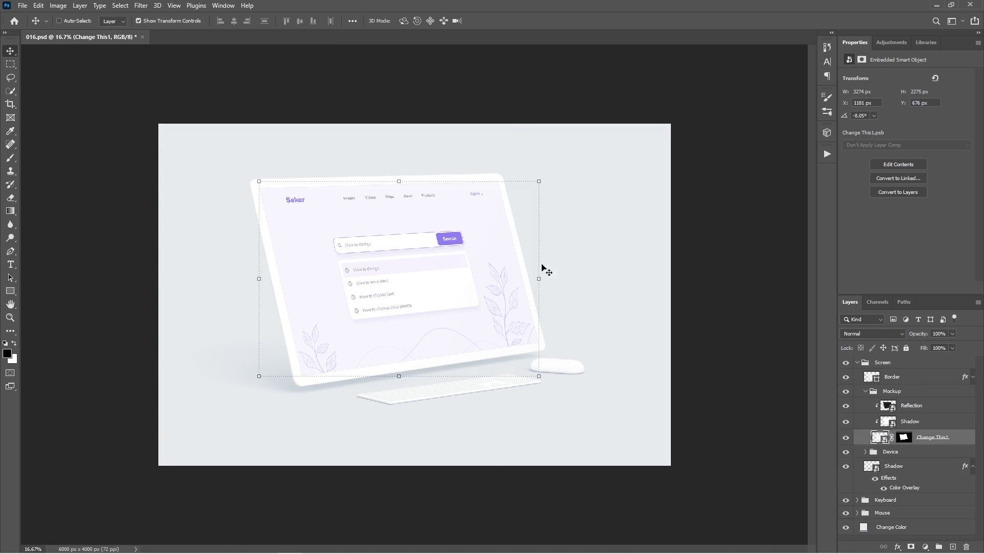
- Apply a Color Overlay of d5d5ed at 100% opacity to the Change Color background layer
click(863, 530)
click(898, 547)
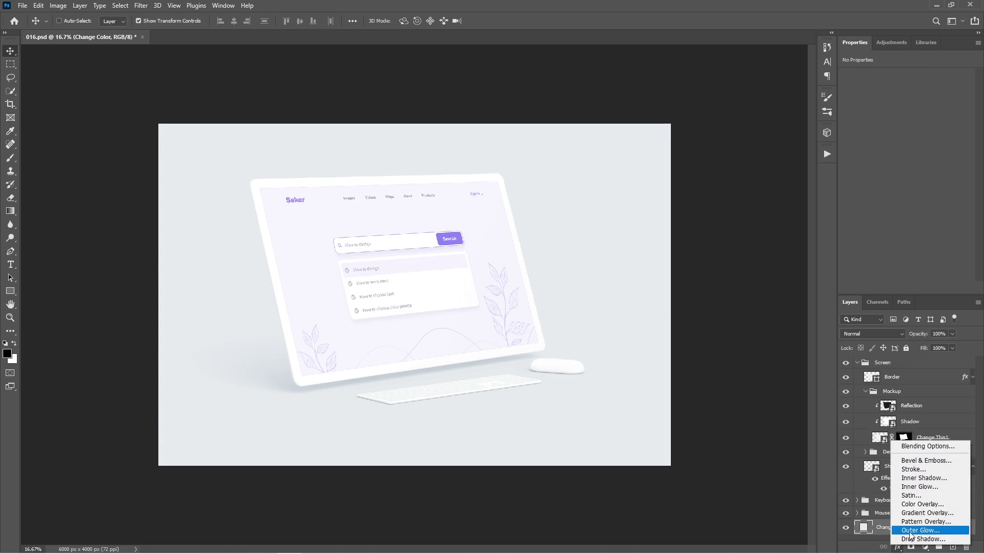
click(920, 504)
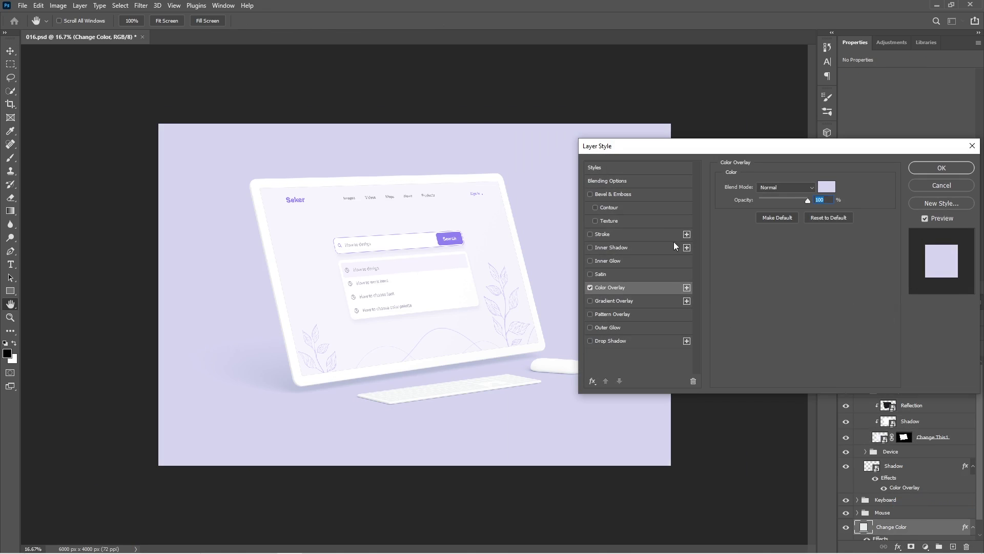
click(827, 188)
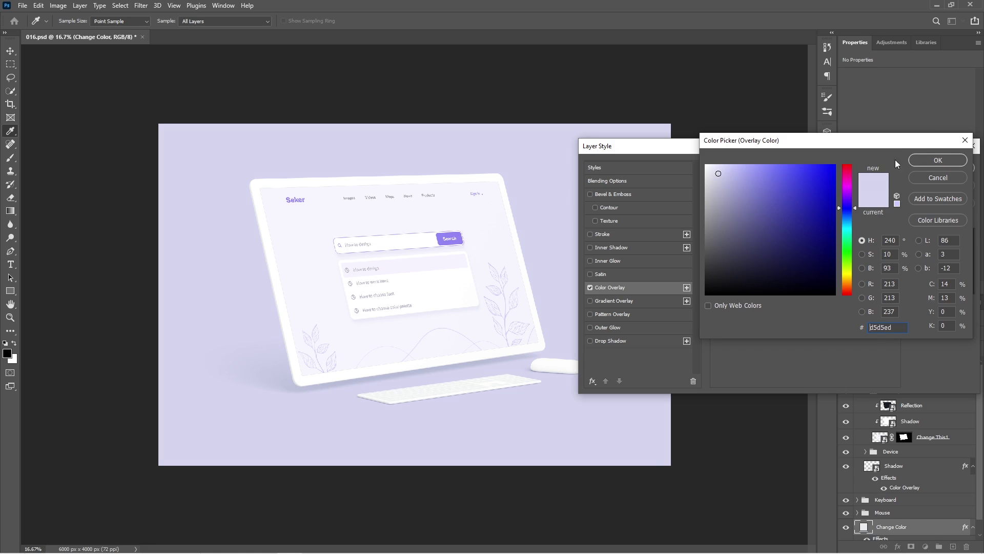
click(937, 160)
click(943, 165)
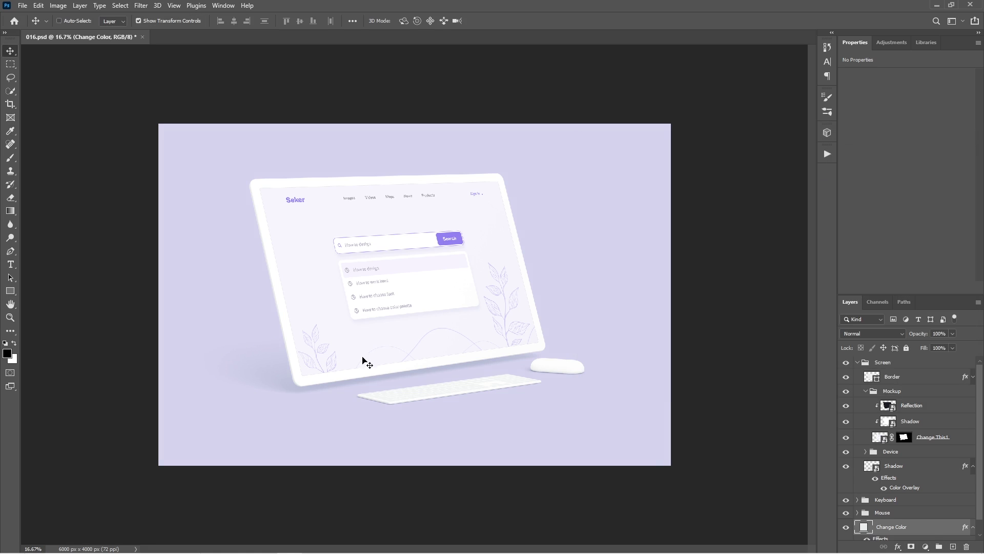